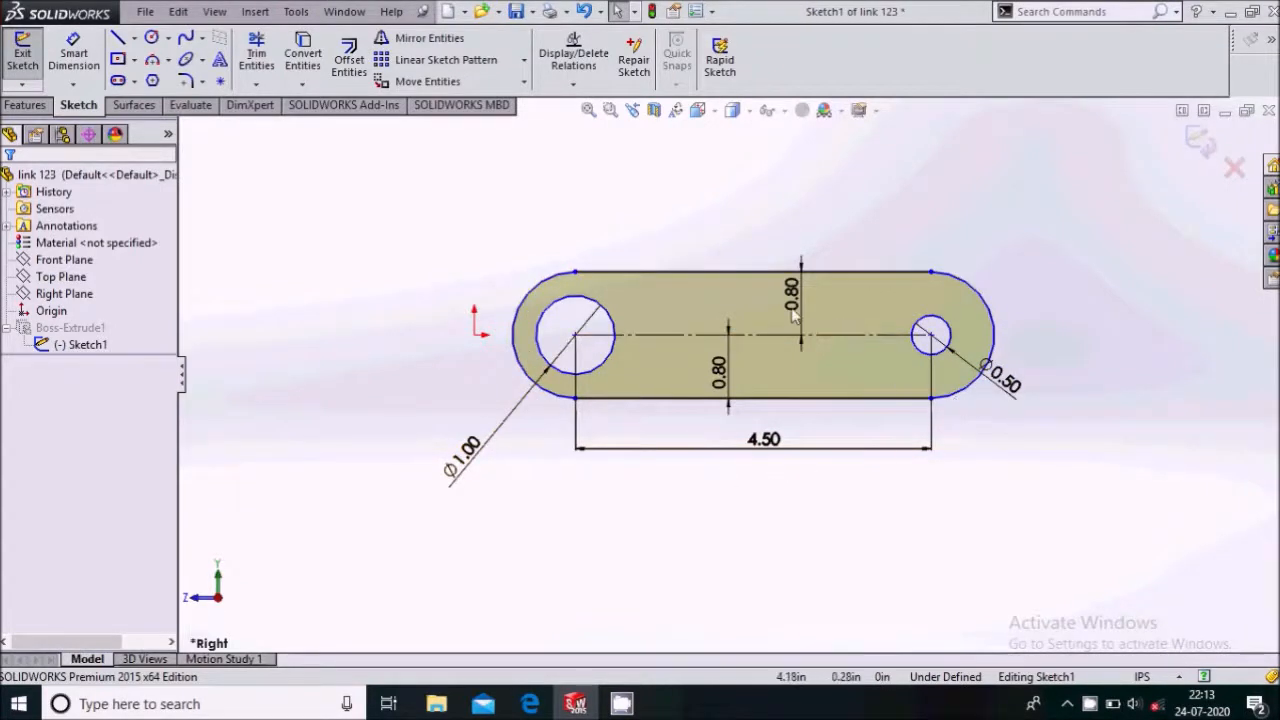
Choose IPS (inch, pound, second) as the link part's unit system and exit its sketch
left_click(1157, 679)
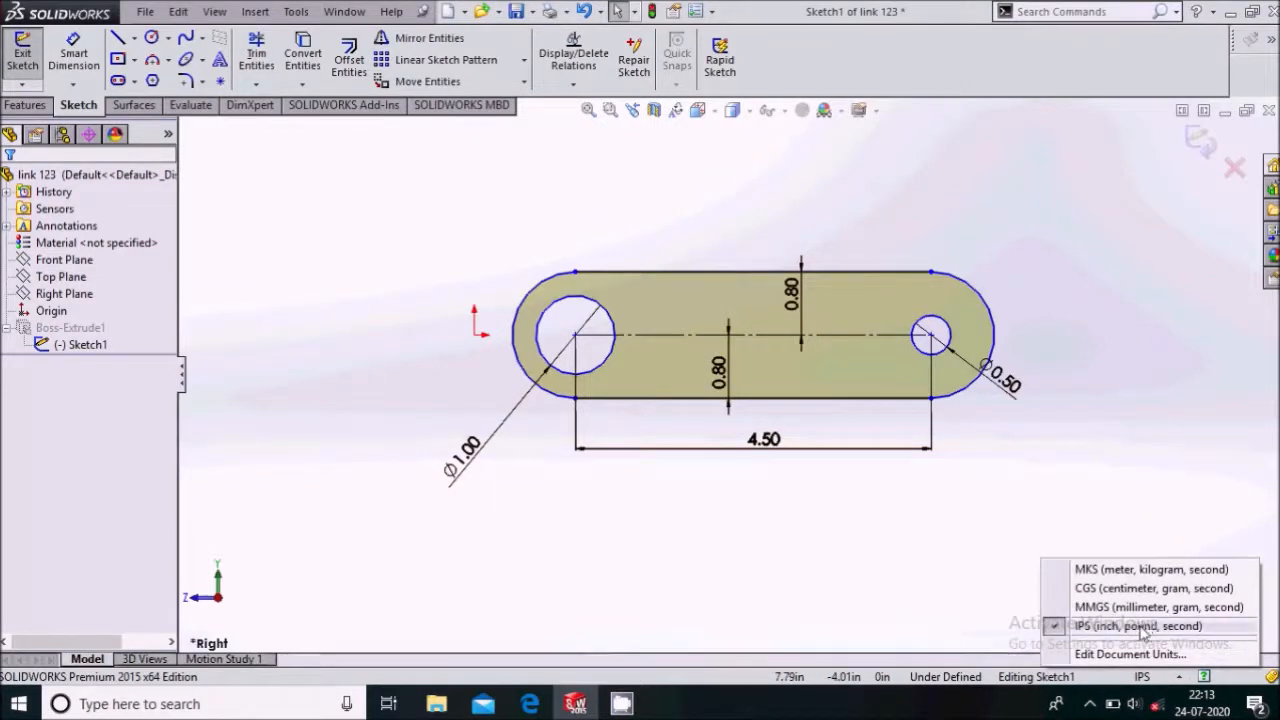
left_click(1140, 627)
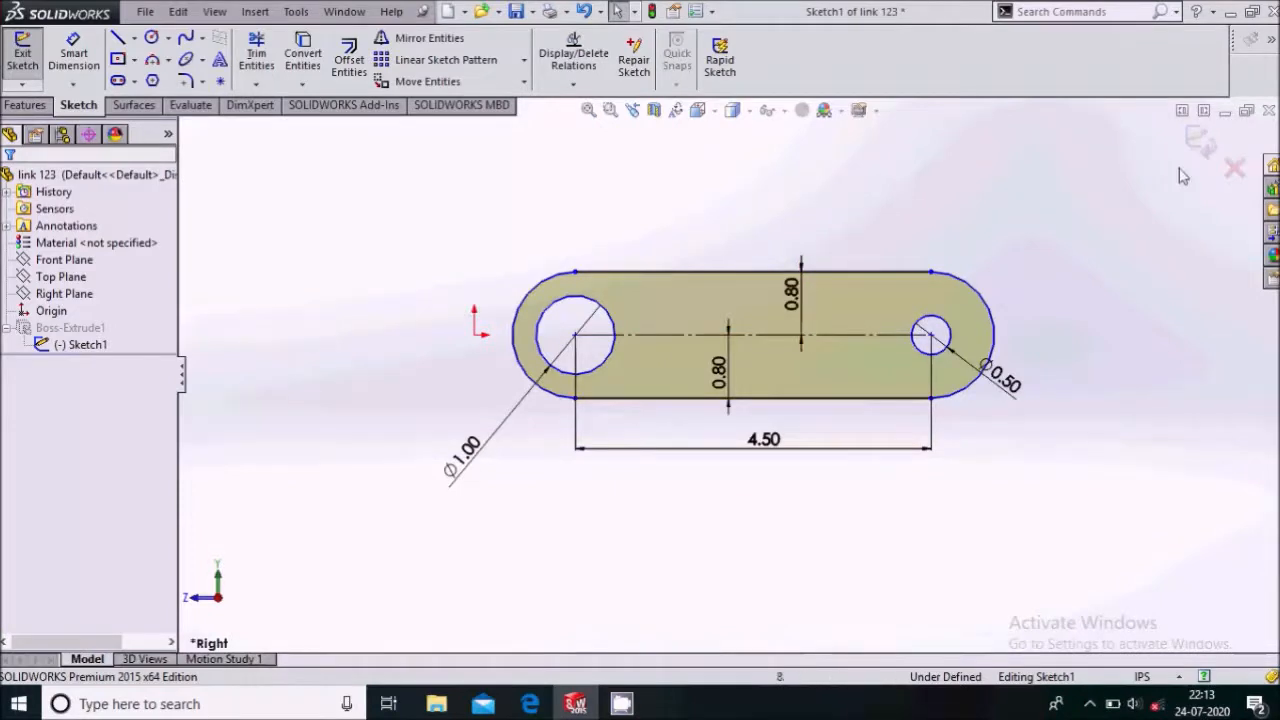
left_click(1200, 143)
middle_click_drag(838, 393, 812, 363)
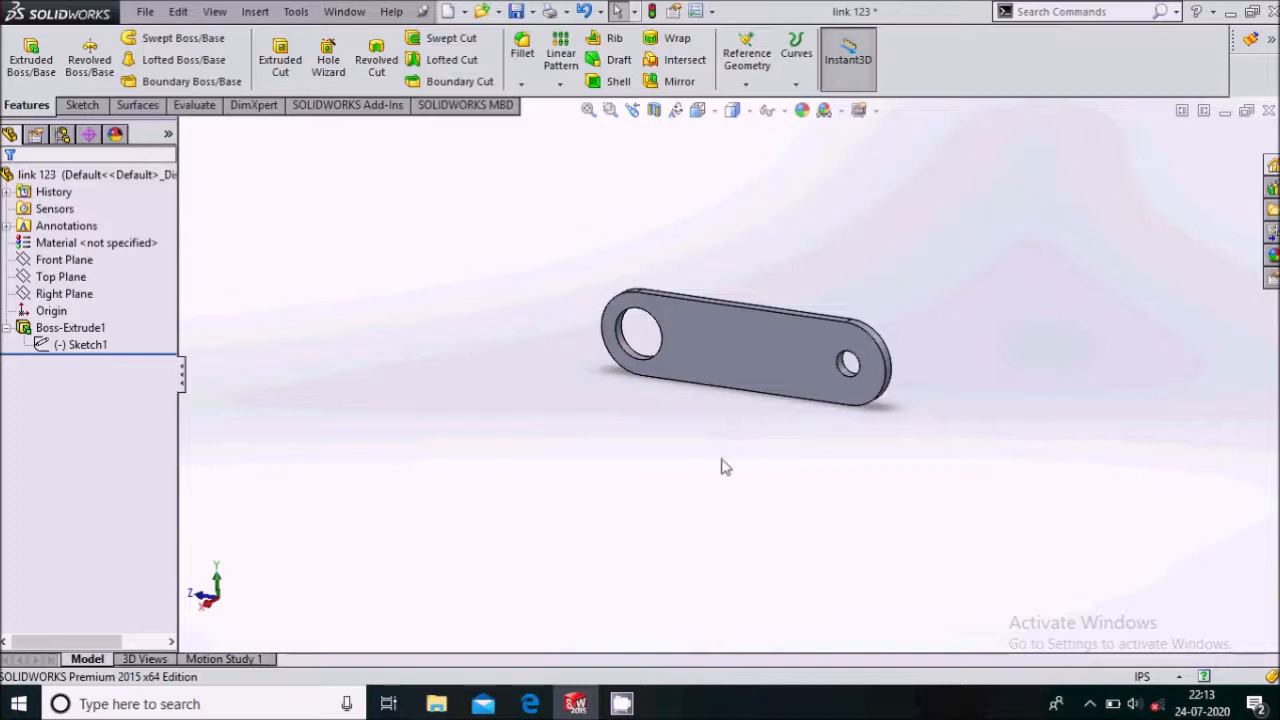
Create a new assembly document
left_click(145, 12)
left_click(166, 49)
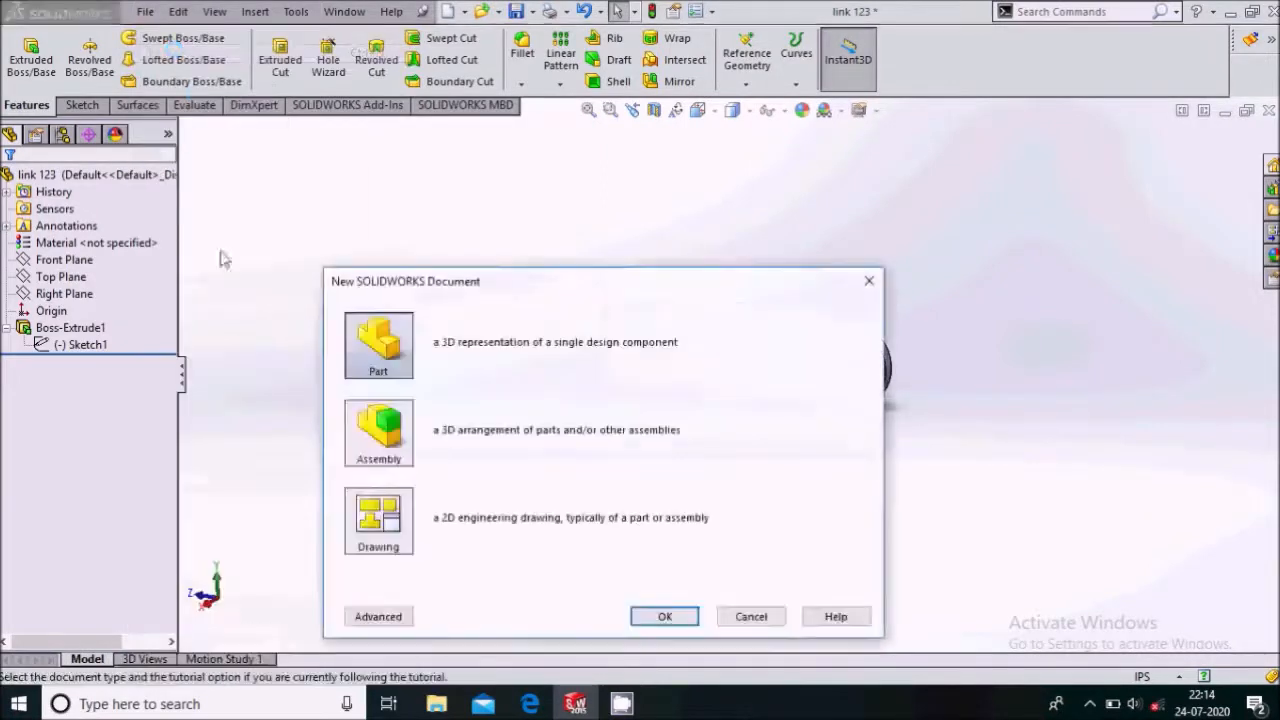
left_click(378, 432)
left_click(665, 616)
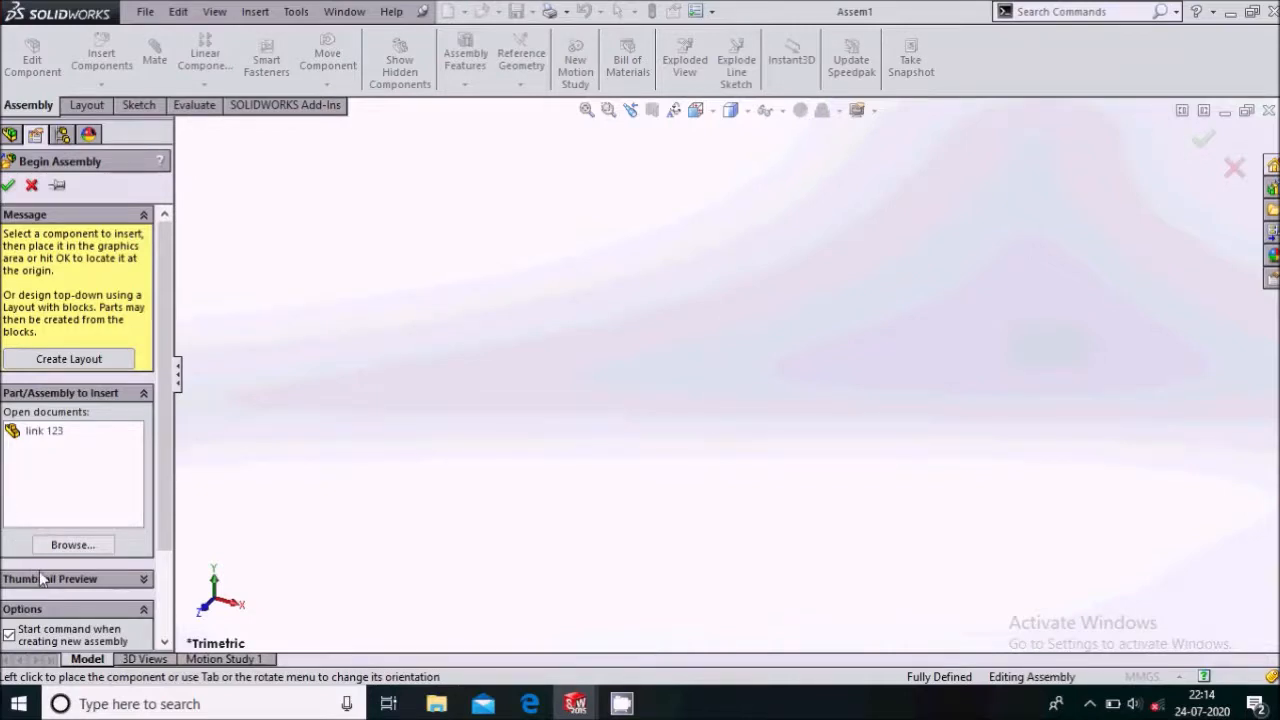
Load the part files link 123, shaft 123 and shaft 456+ from Documents as components to insert
left_click(73, 545)
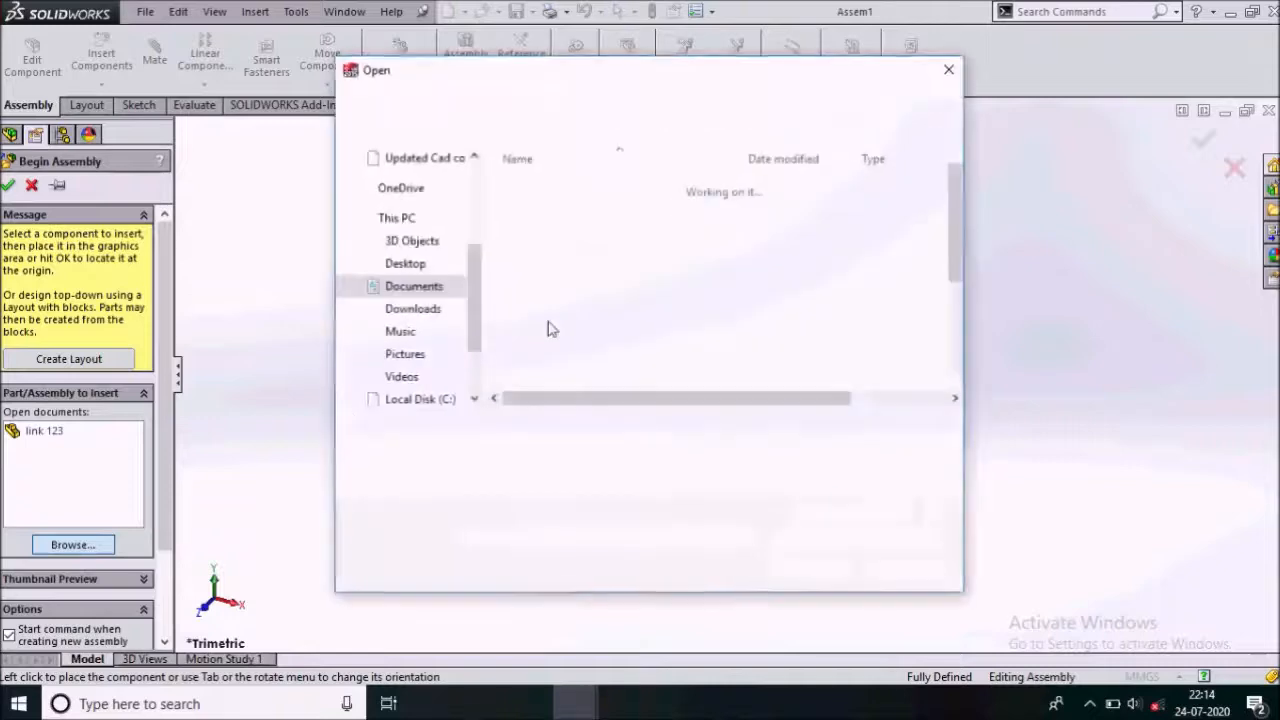
left_click_drag(955, 270, 962, 357)
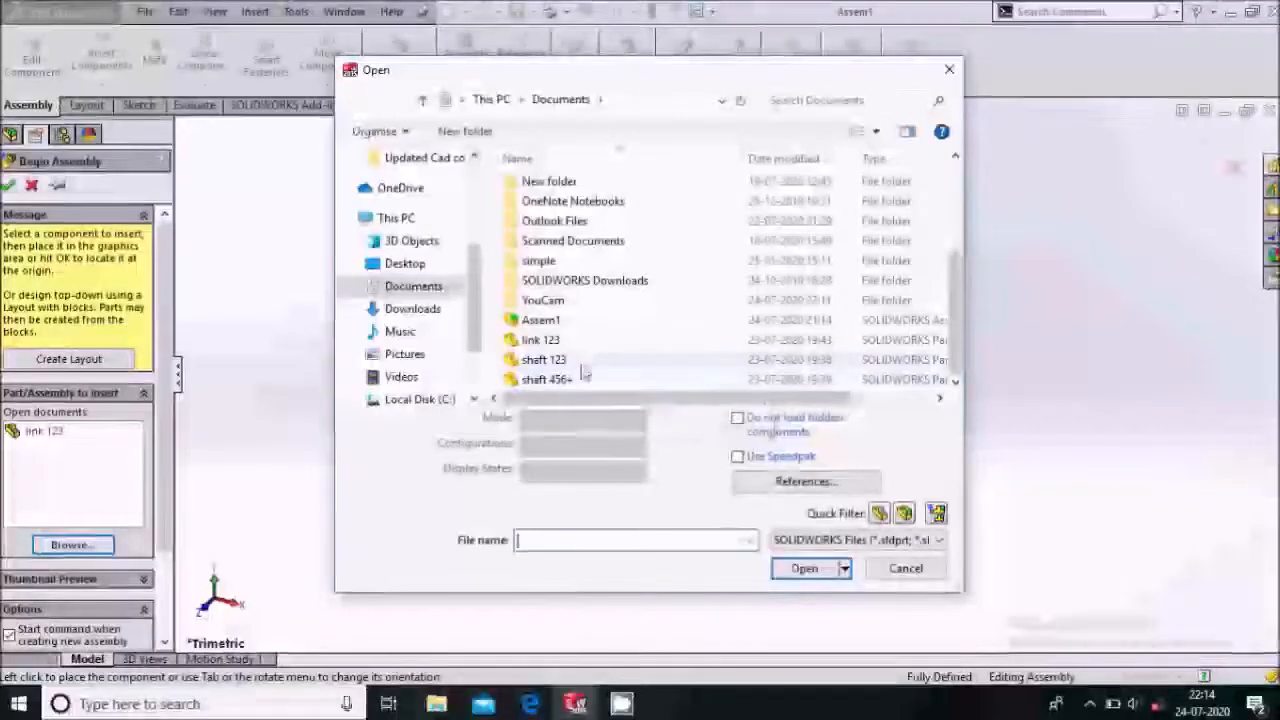
left_click_drag(578, 349, 668, 488)
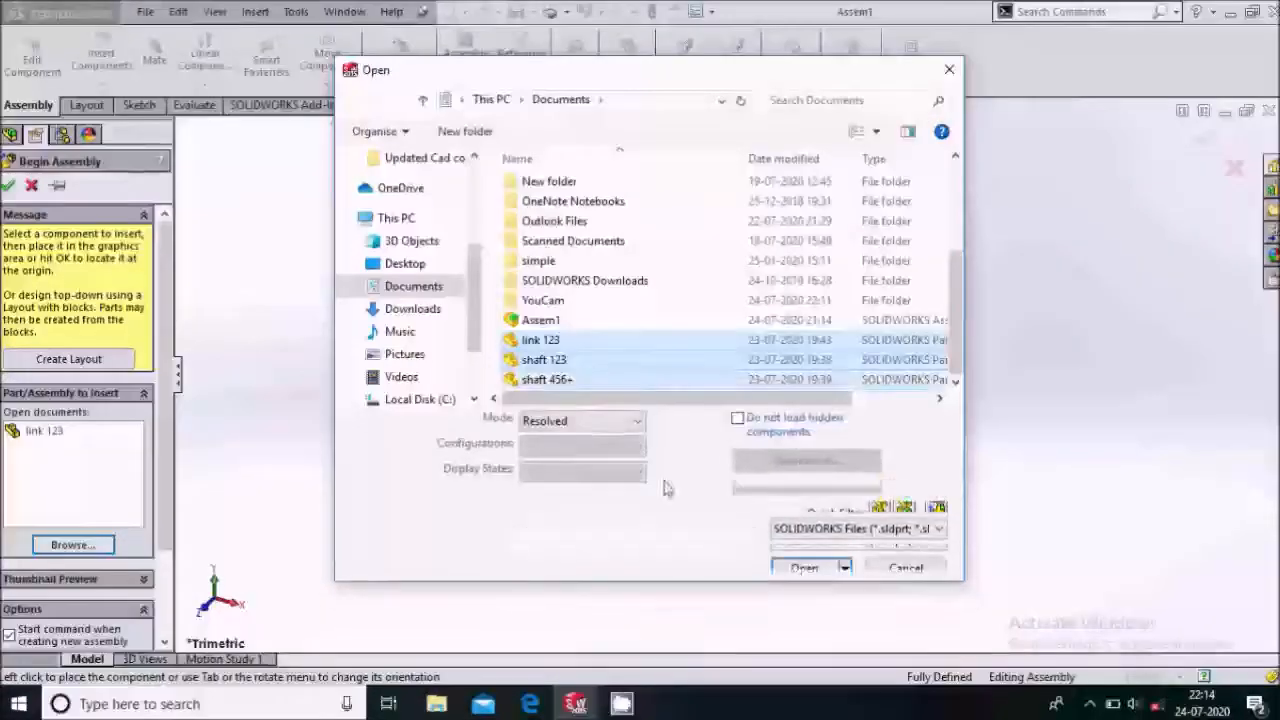
left_click(804, 568)
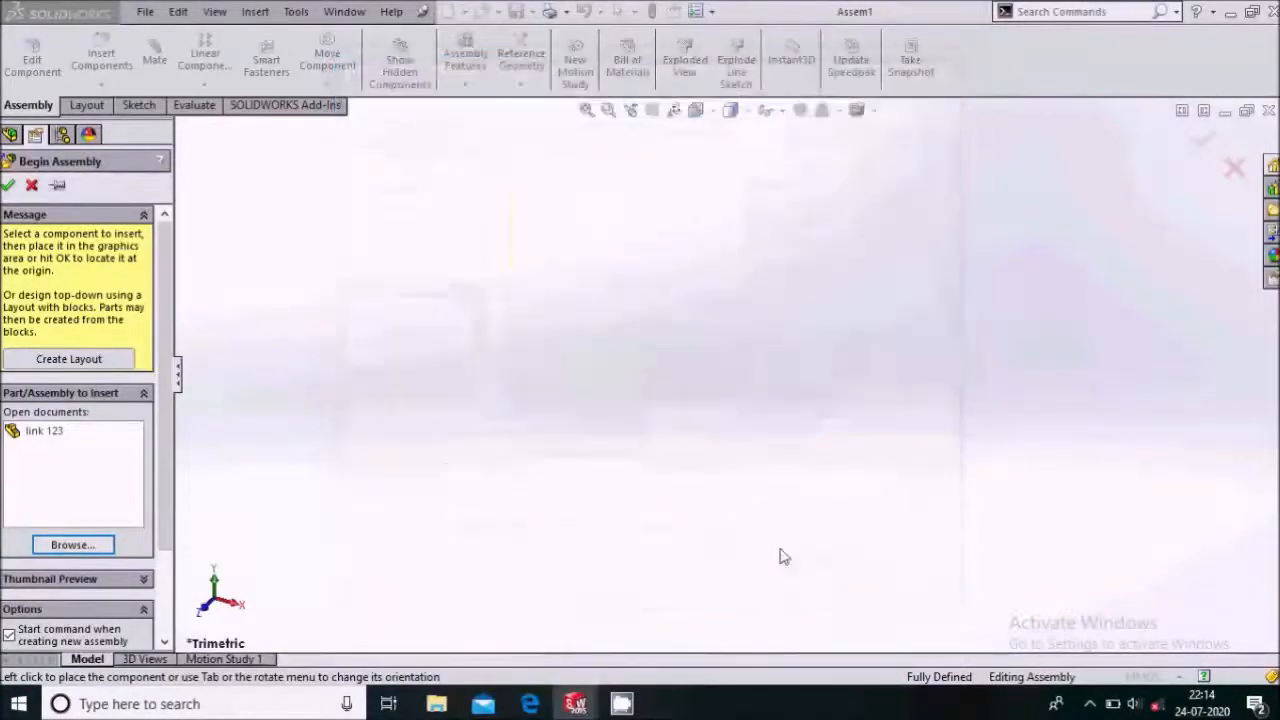
Place the link, shaft 123 and shaft 456+ apart from each other in the assembly
scroll(644, 376, "up", 4)
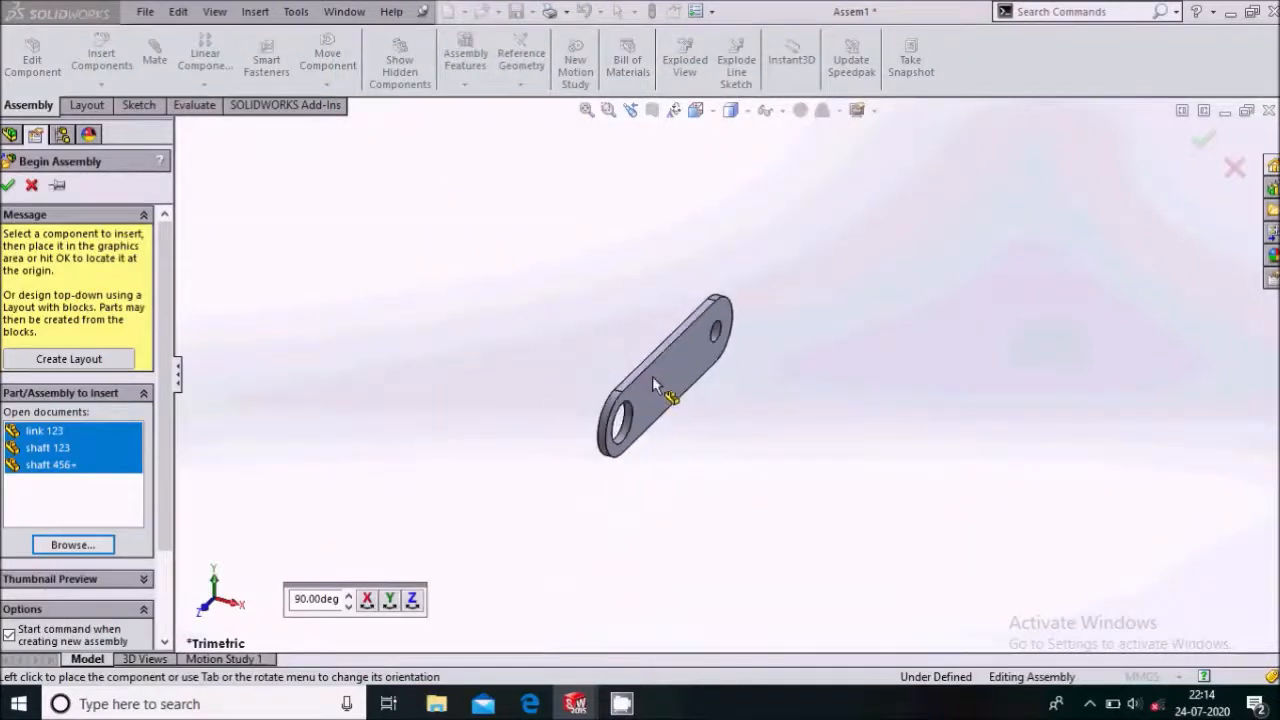
left_click(733, 384)
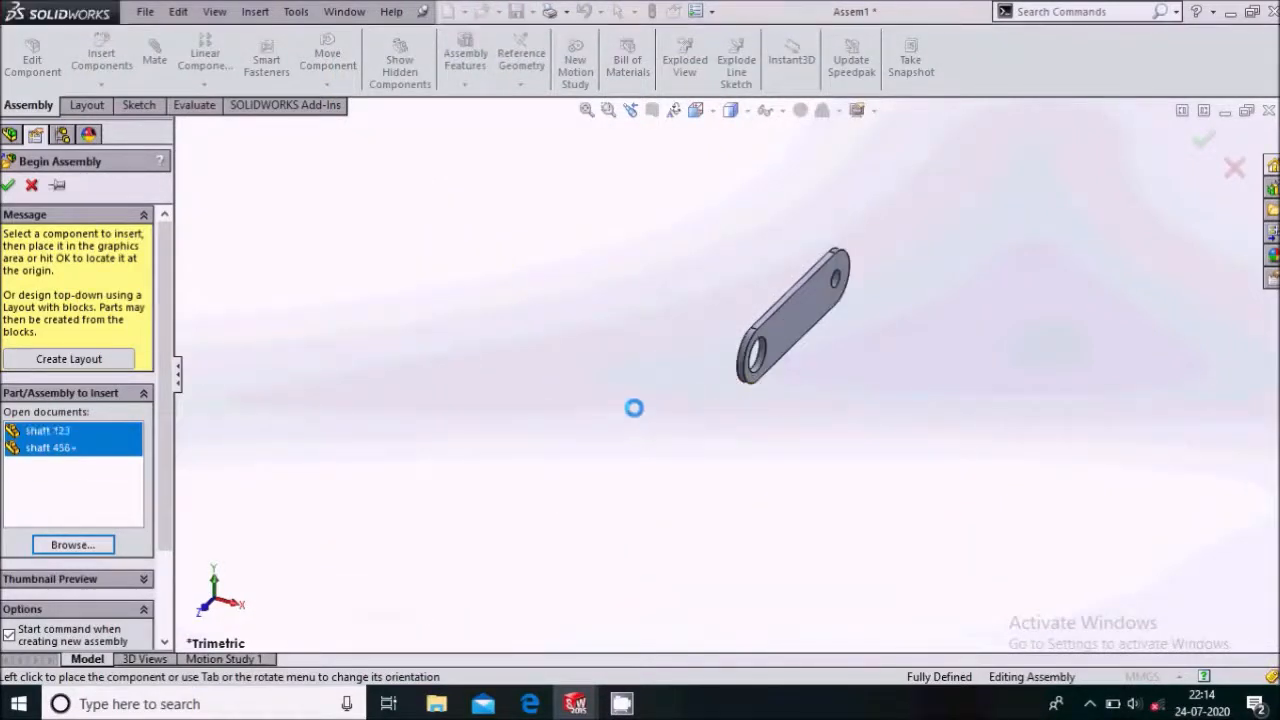
scroll(620, 395, "down", 4)
scroll(600, 385, "up", 3)
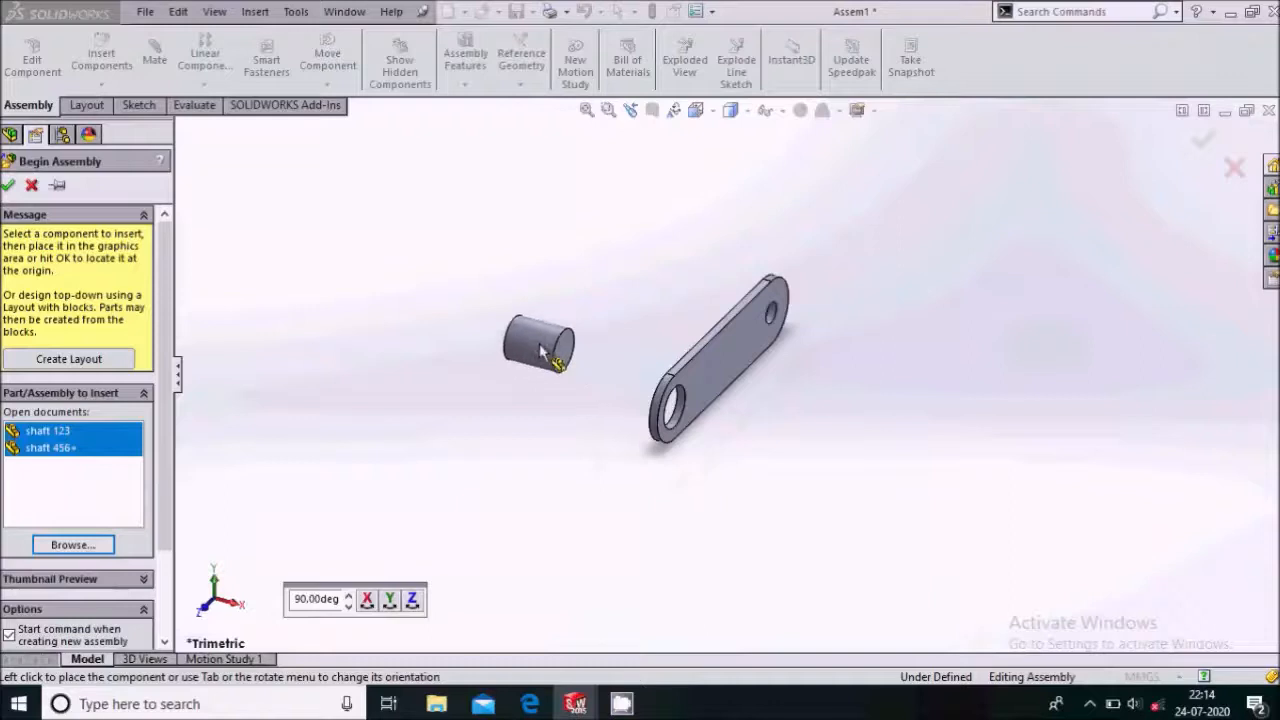
left_click(540, 350)
left_click(652, 292)
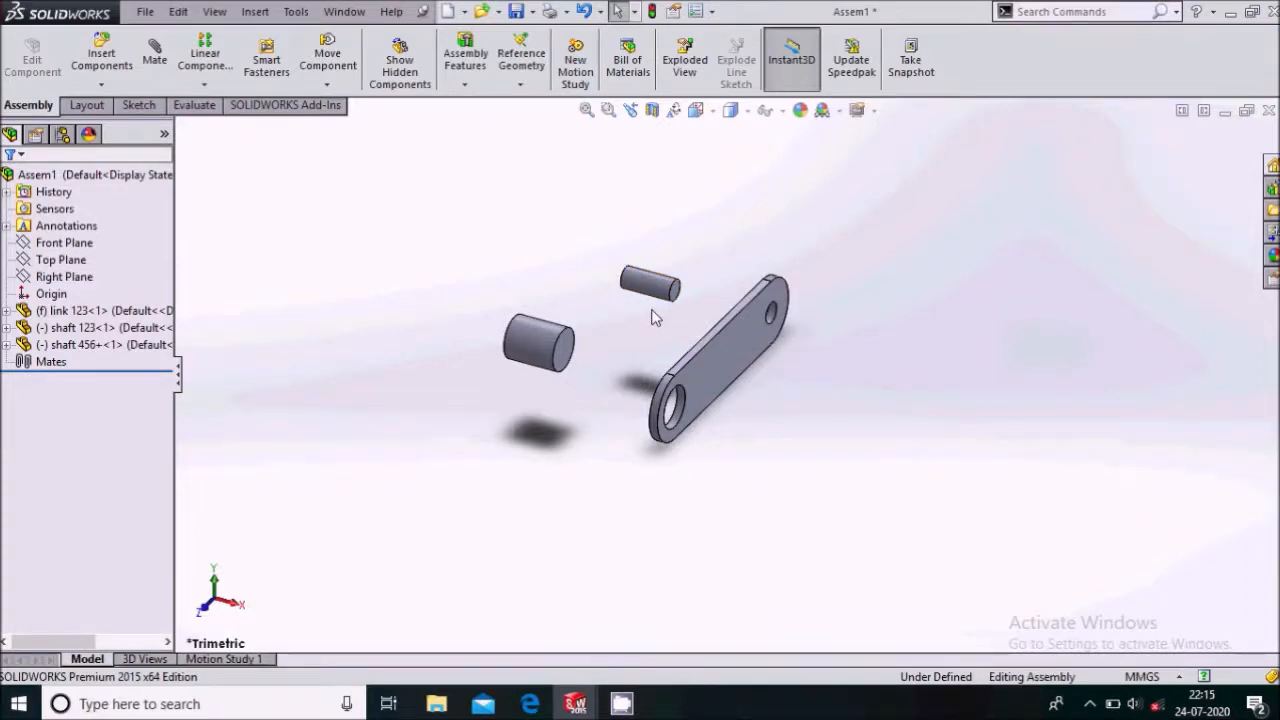
Set the assembly's unit system to IPS (inch, pound, second)
scroll(653, 311, "up", 1)
left_click(596, 353)
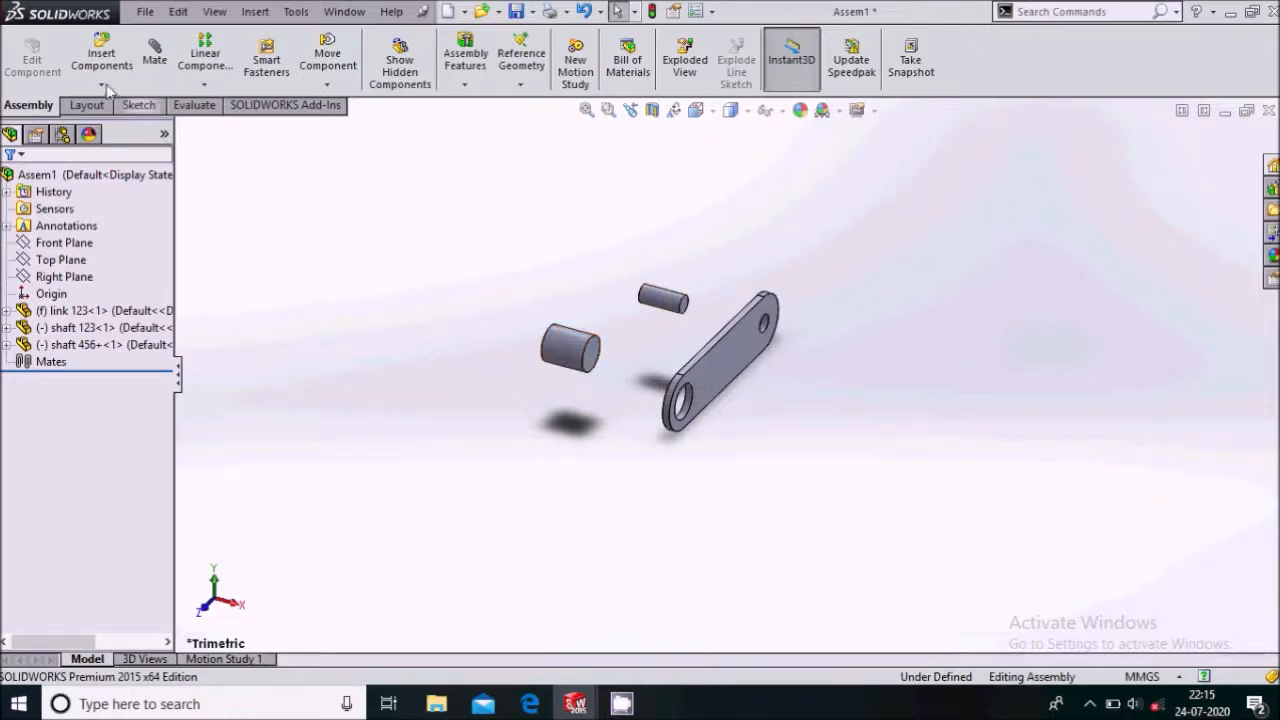
scroll(789, 321, "down", 1)
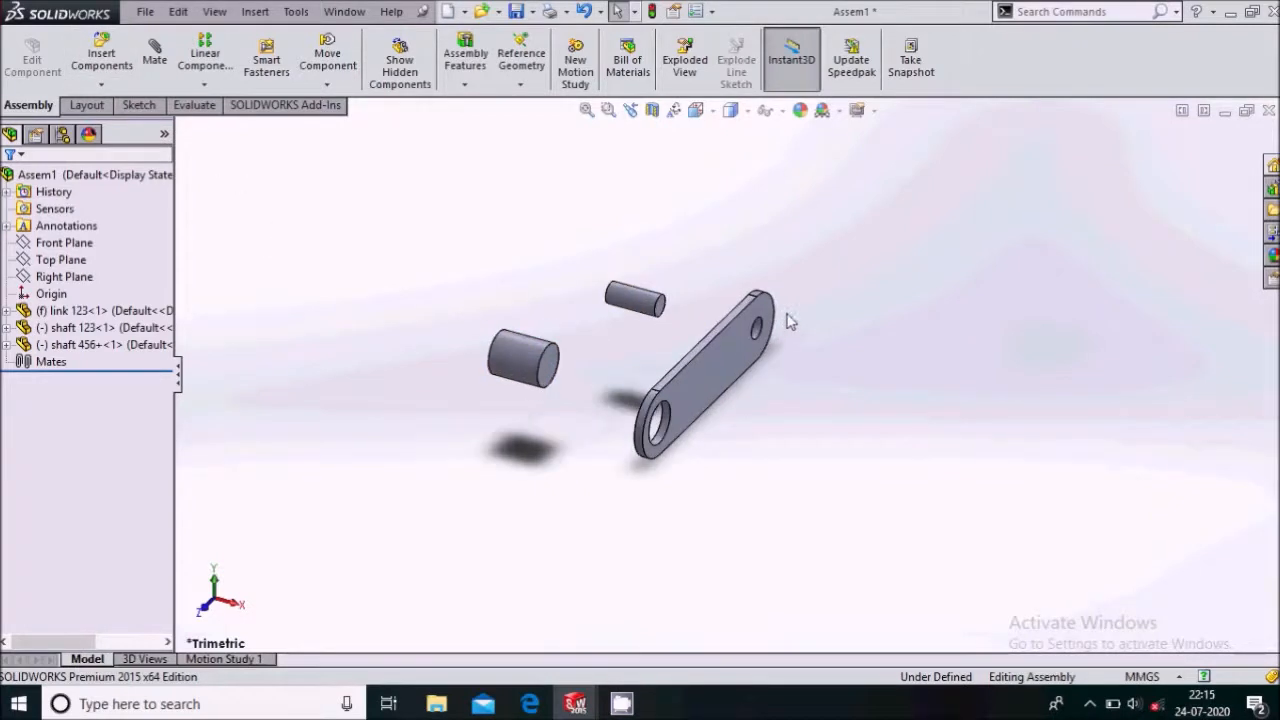
left_click(1137, 677)
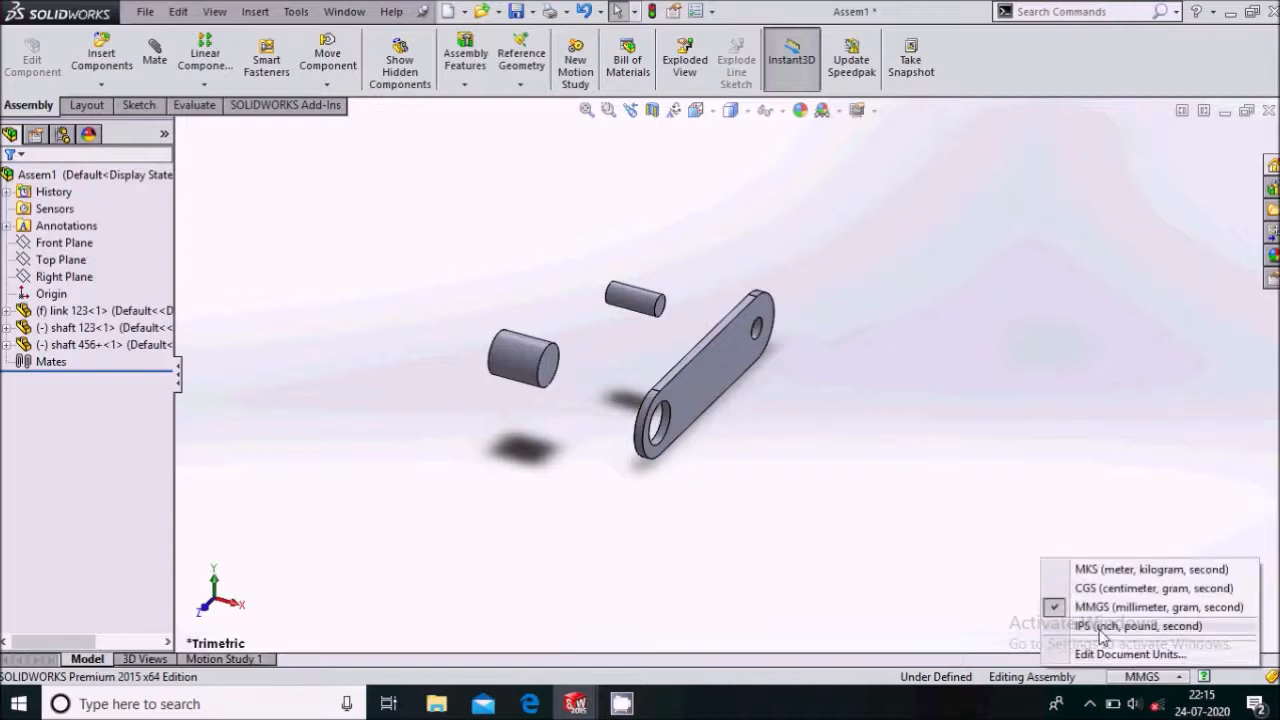
left_click(1108, 631)
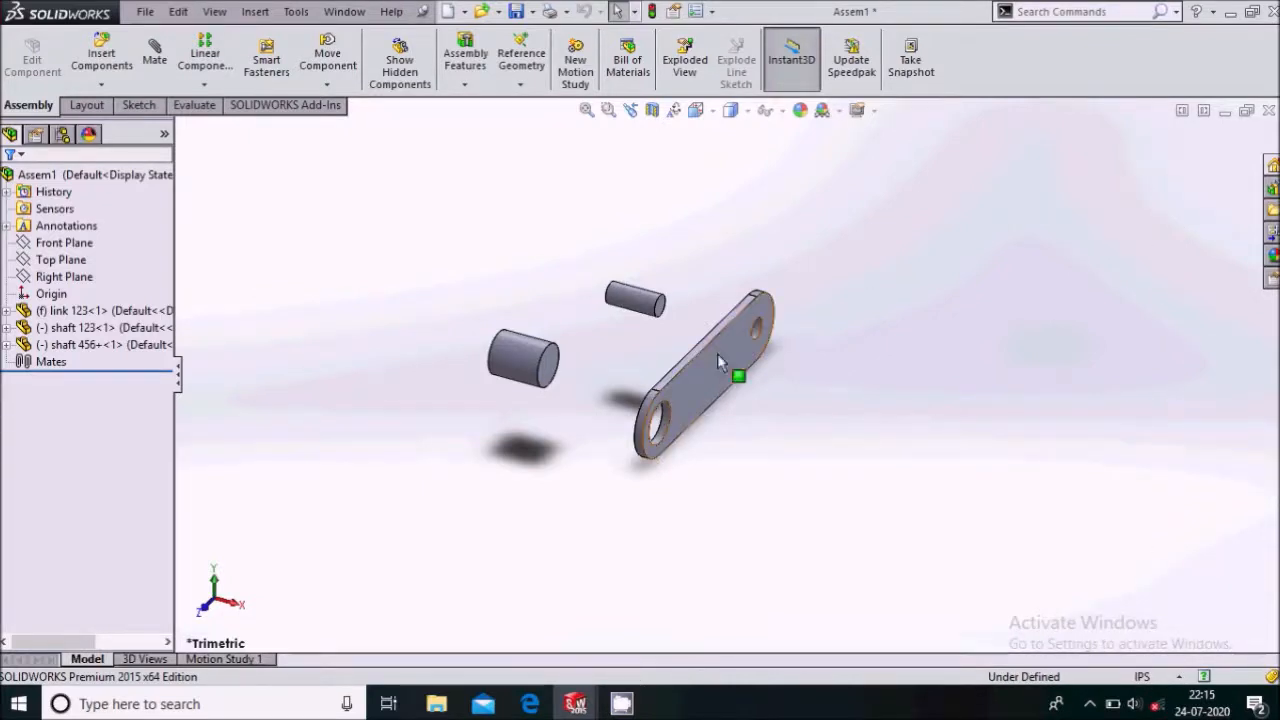
Float the link component and fix shaft 123 in place instead
left_click(695, 390)
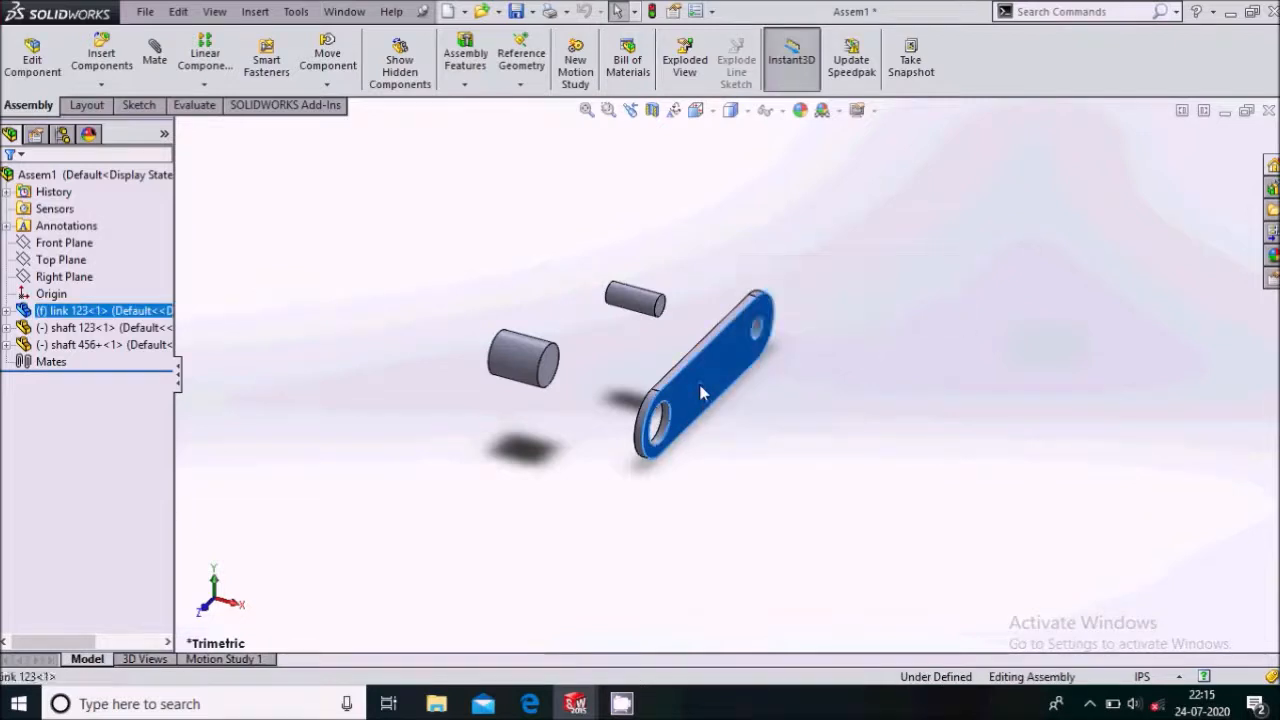
right_click(700, 395)
left_click(745, 405)
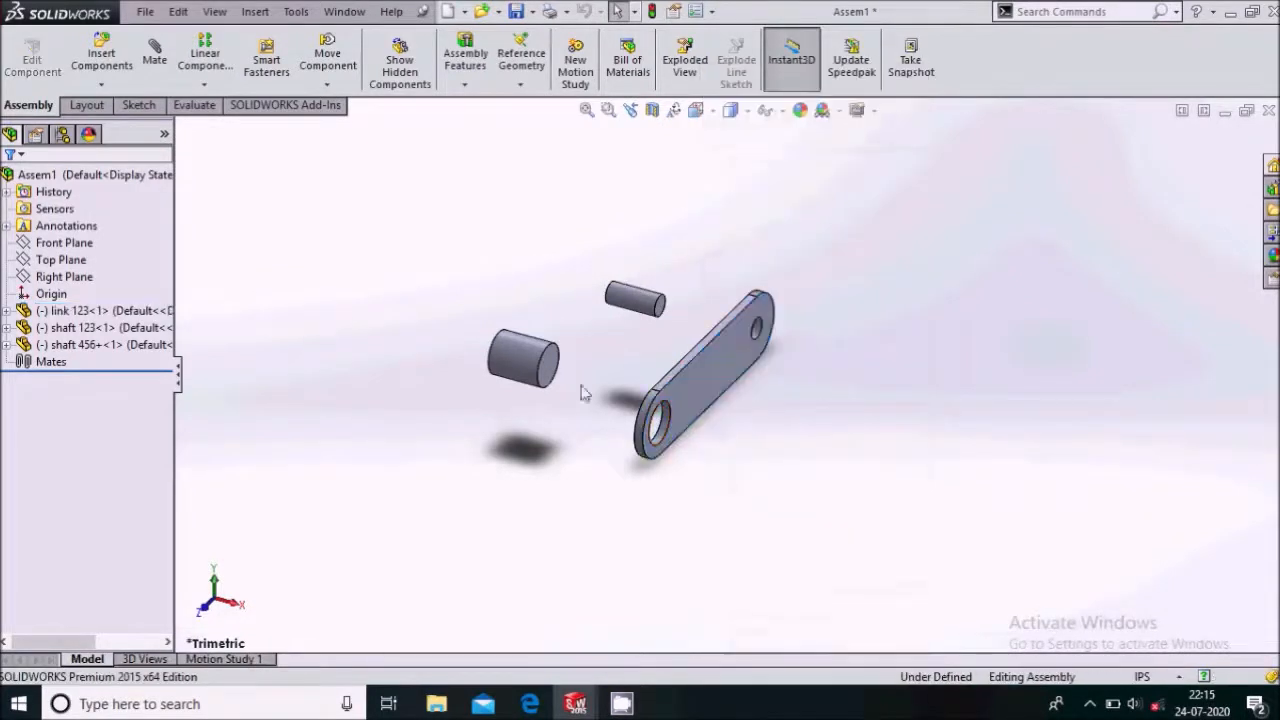
left_click(518, 362)
right_click(518, 362)
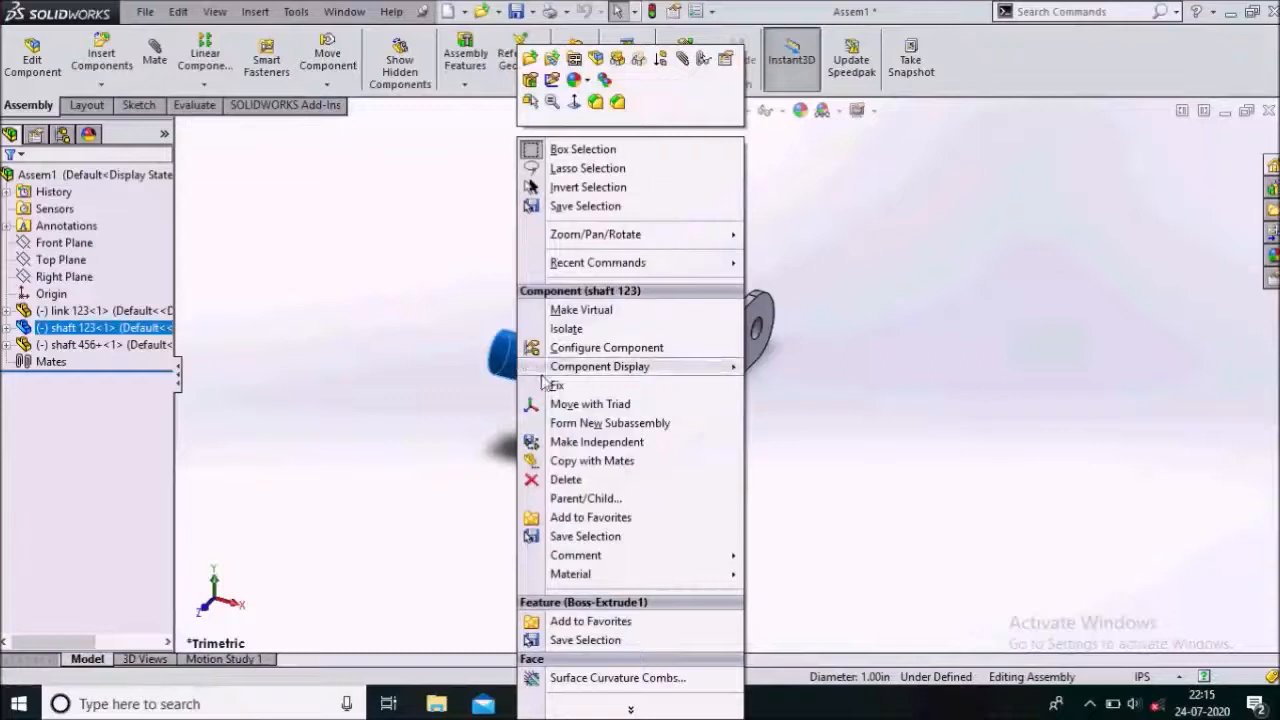
left_click(573, 387)
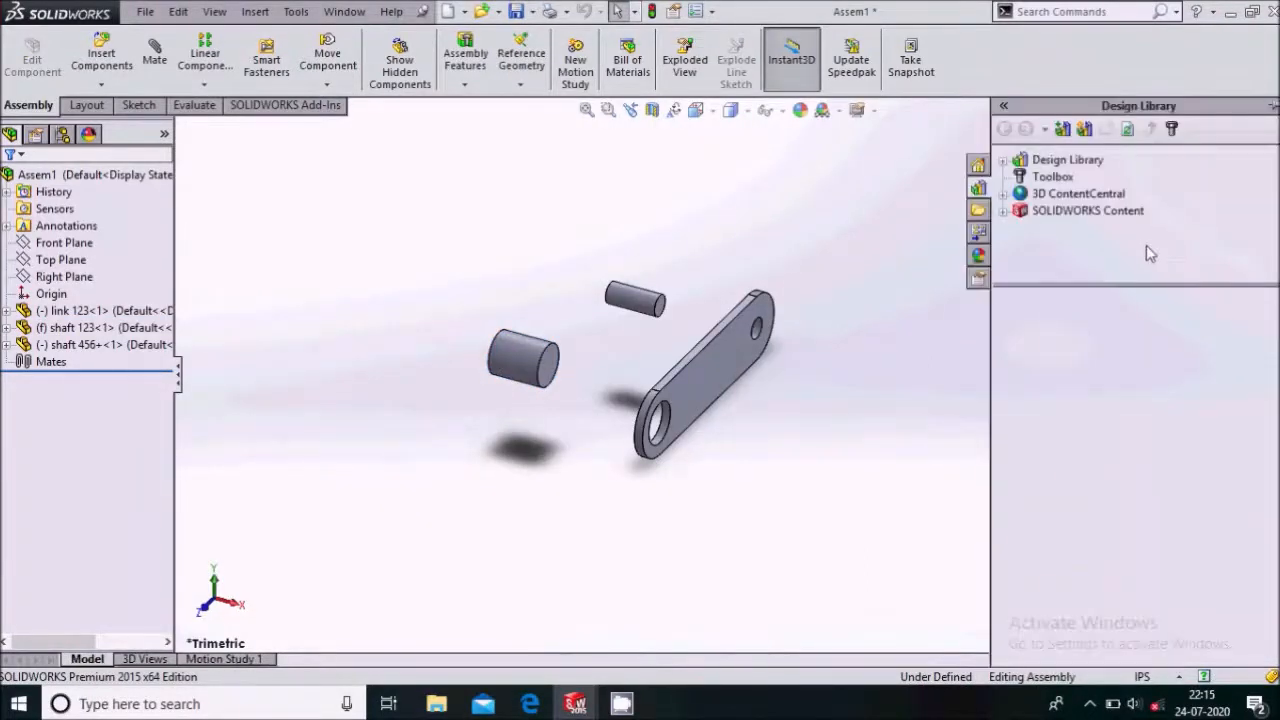
Add in the Toolbox and insert a Spur Gear from the ANSI Inch Power Transmission gears near the link's large-hole end
left_click(1052, 177)
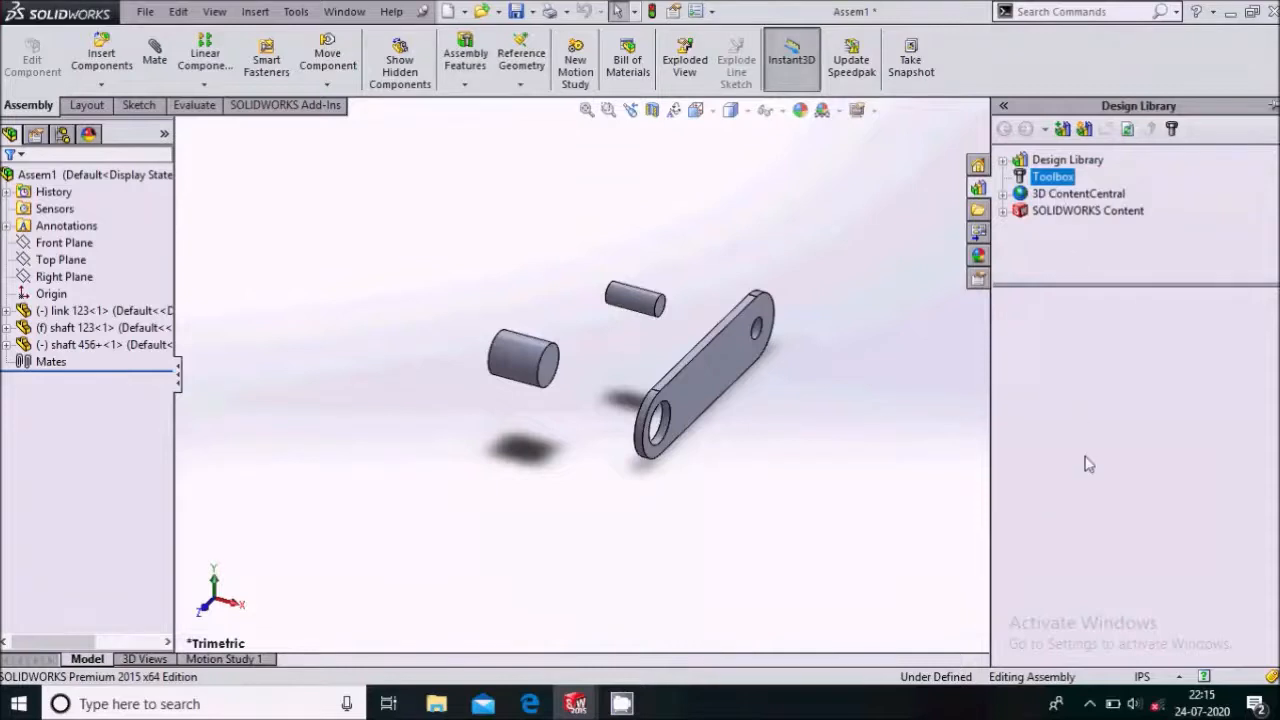
left_click(1148, 507)
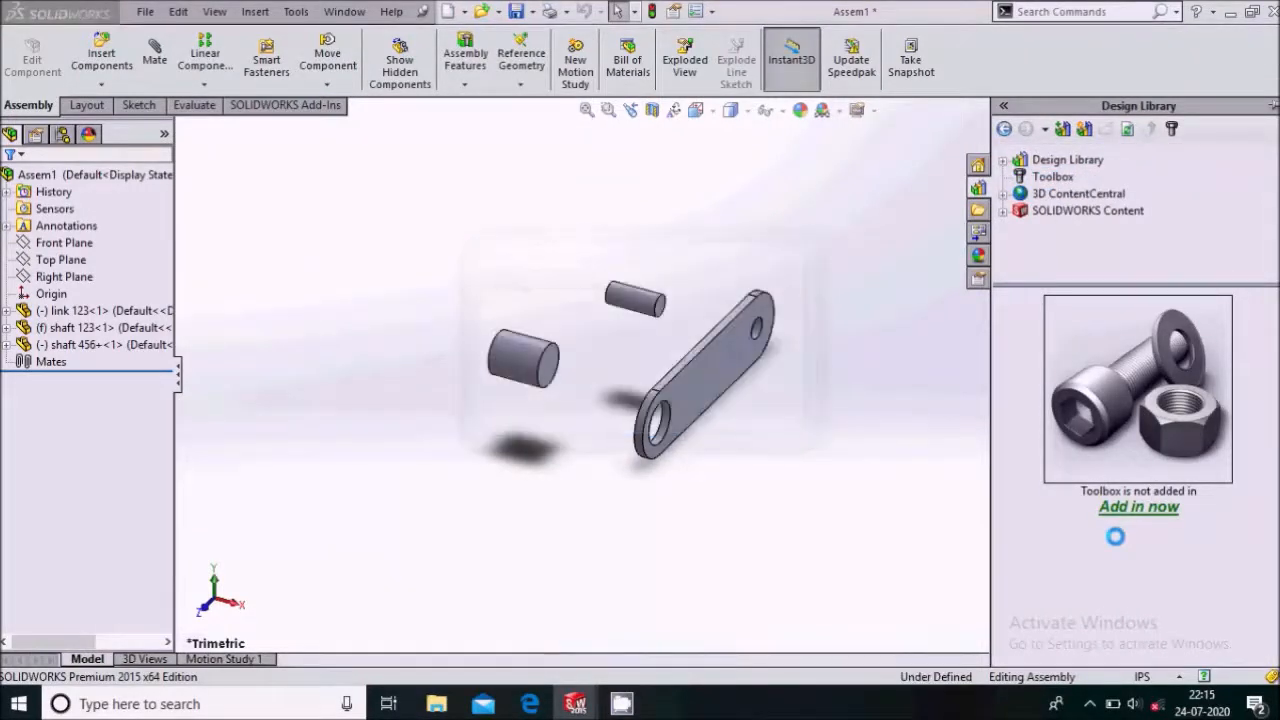
double_click(1040, 428)
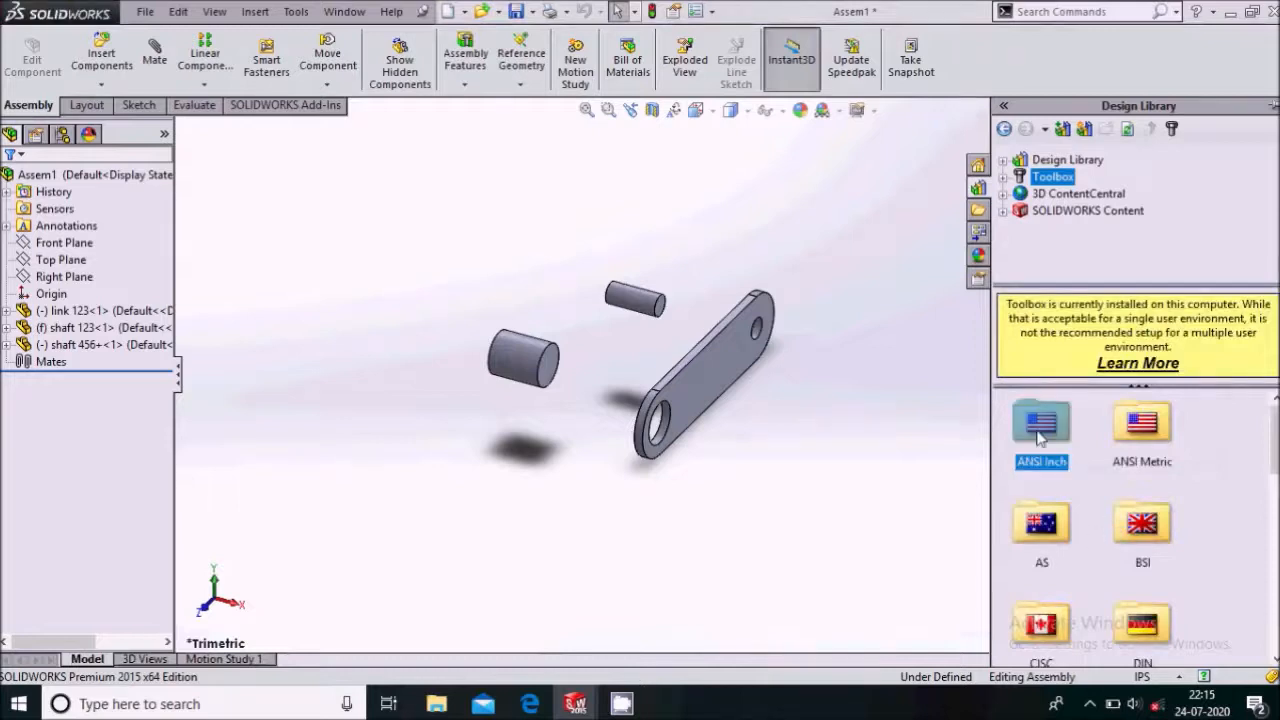
scroll(1090, 460, "down", 3)
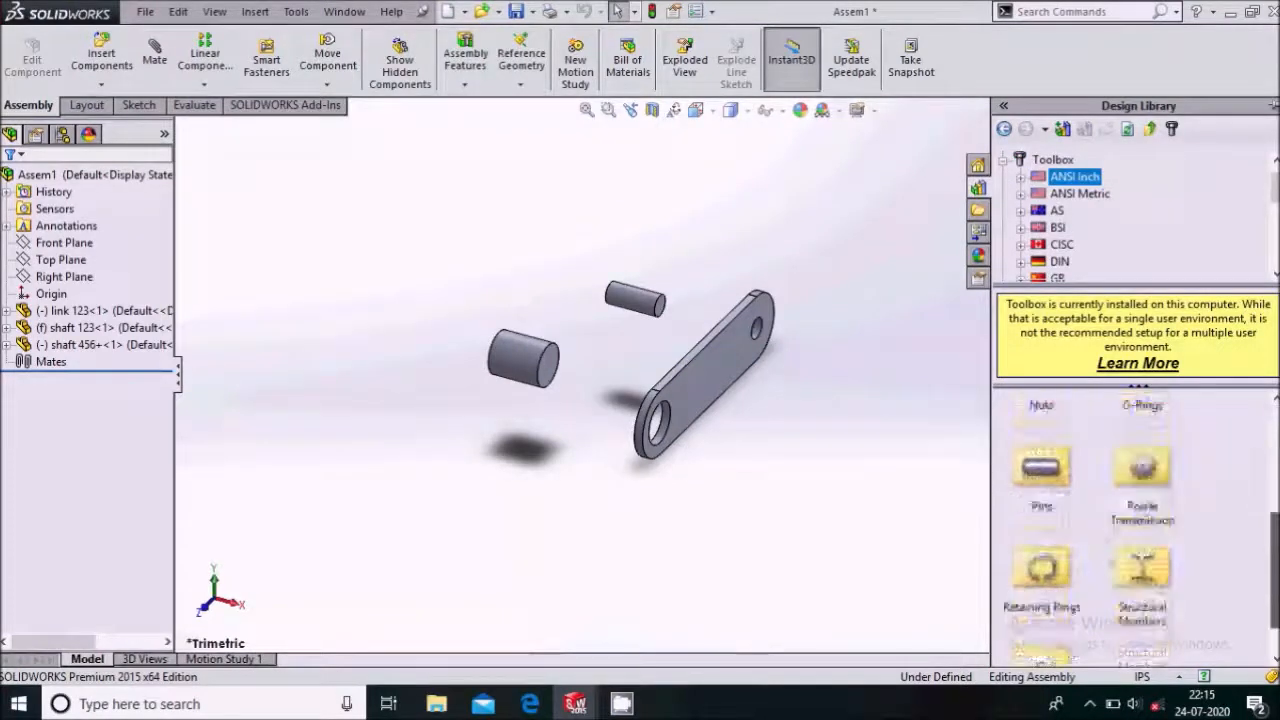
left_click(1145, 482)
double_click(1145, 482)
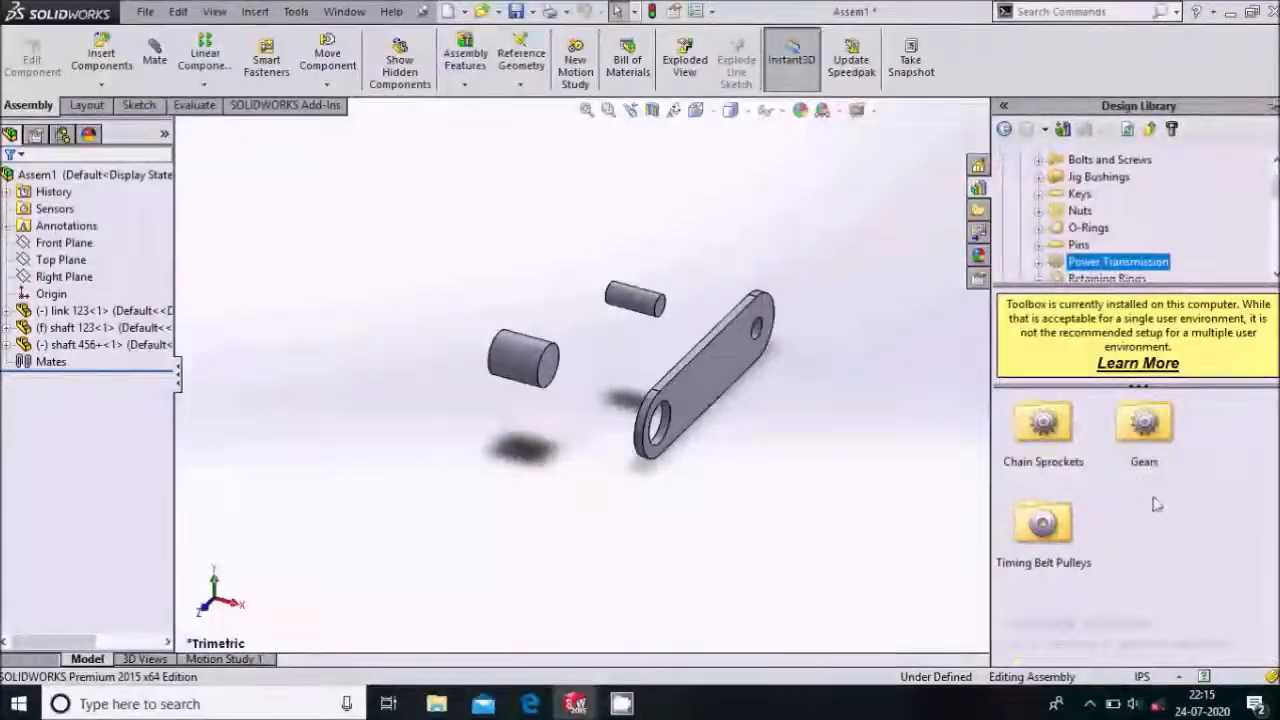
double_click(1150, 440)
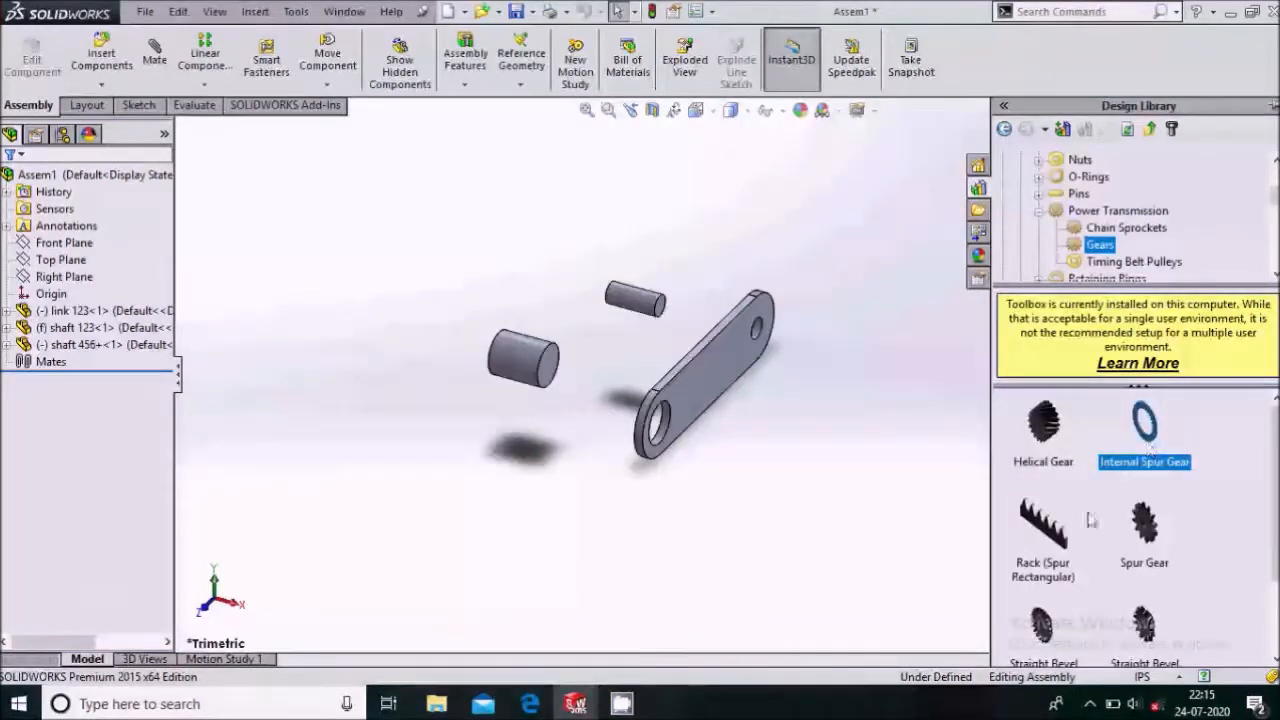
left_click_drag(1145, 530, 626, 491)
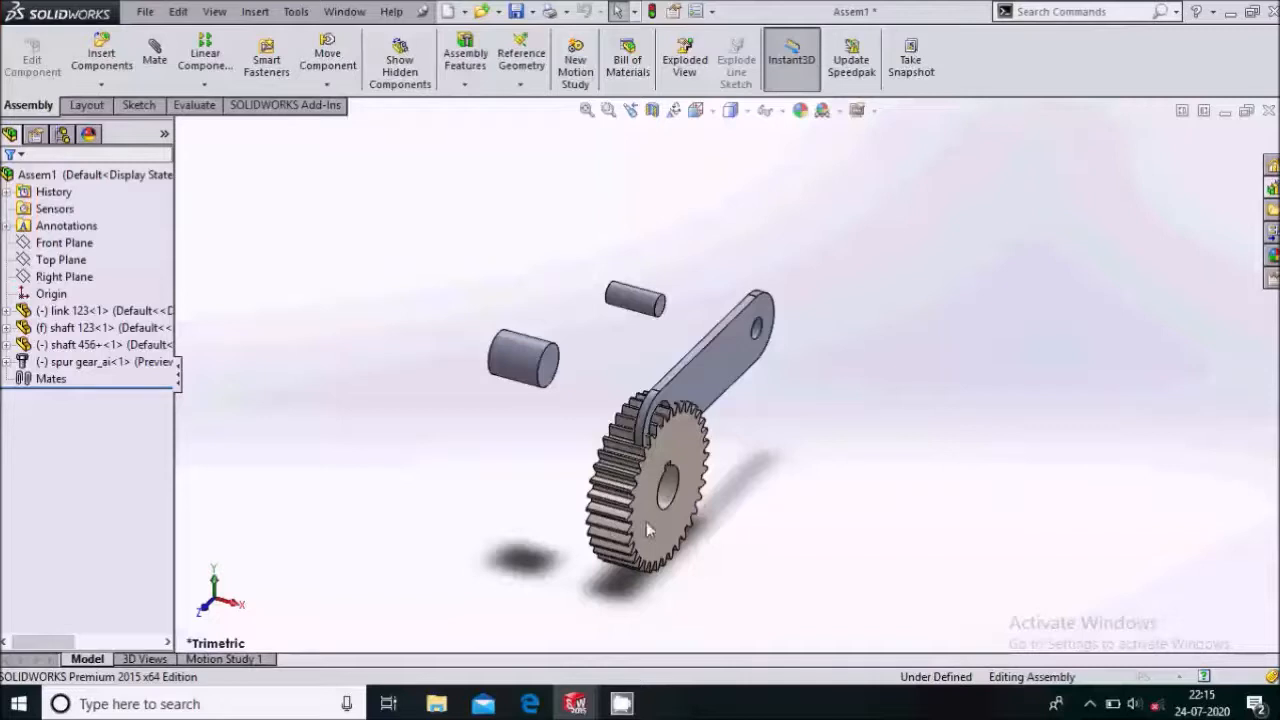
Configure the spur gear with diametral pitch 6, 18 teeth, pressure angle 20, face width 1, no hub and nominal shaft diameter 1/2
left_click(678, 455)
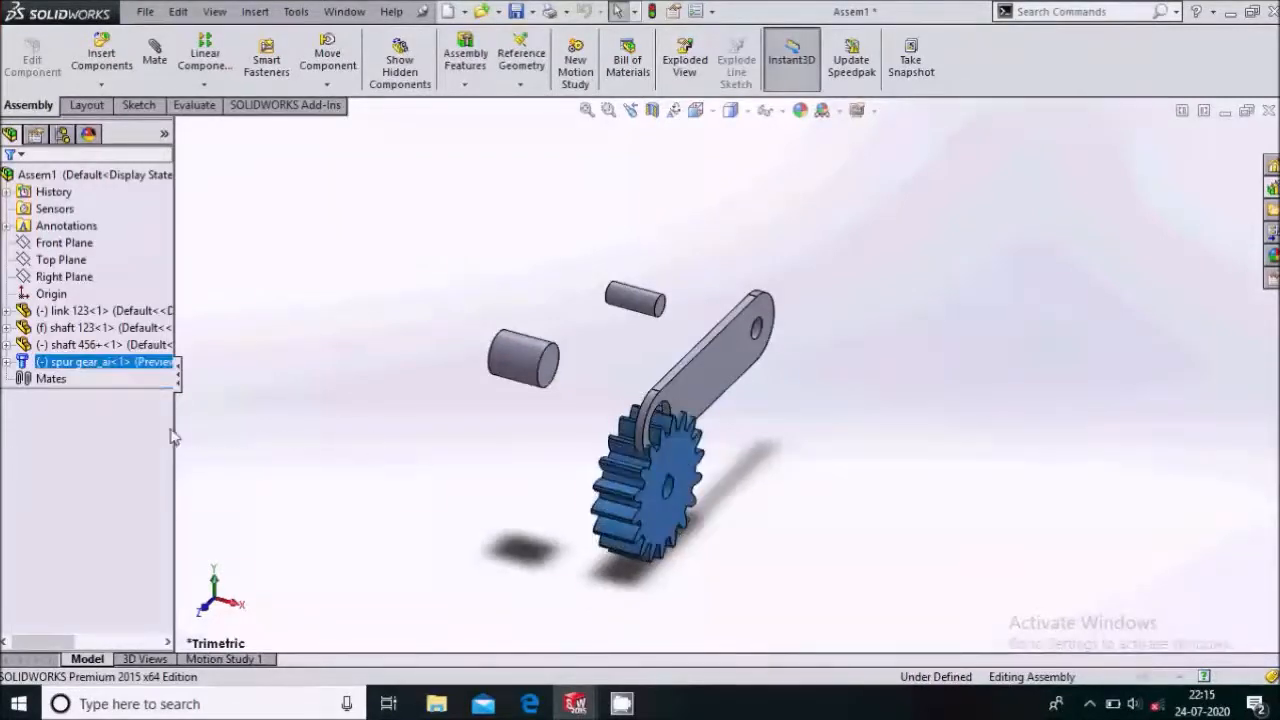
left_click_drag(168, 413, 169, 456)
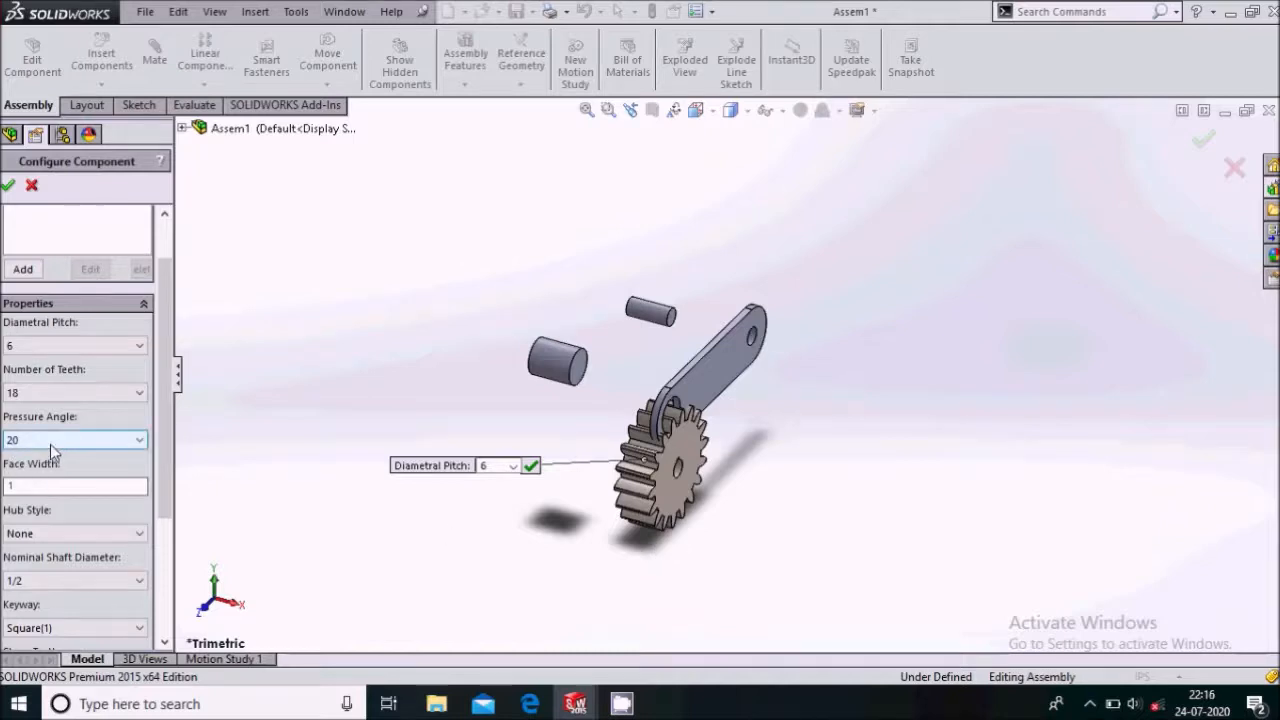
scroll(100, 505, "down", 2)
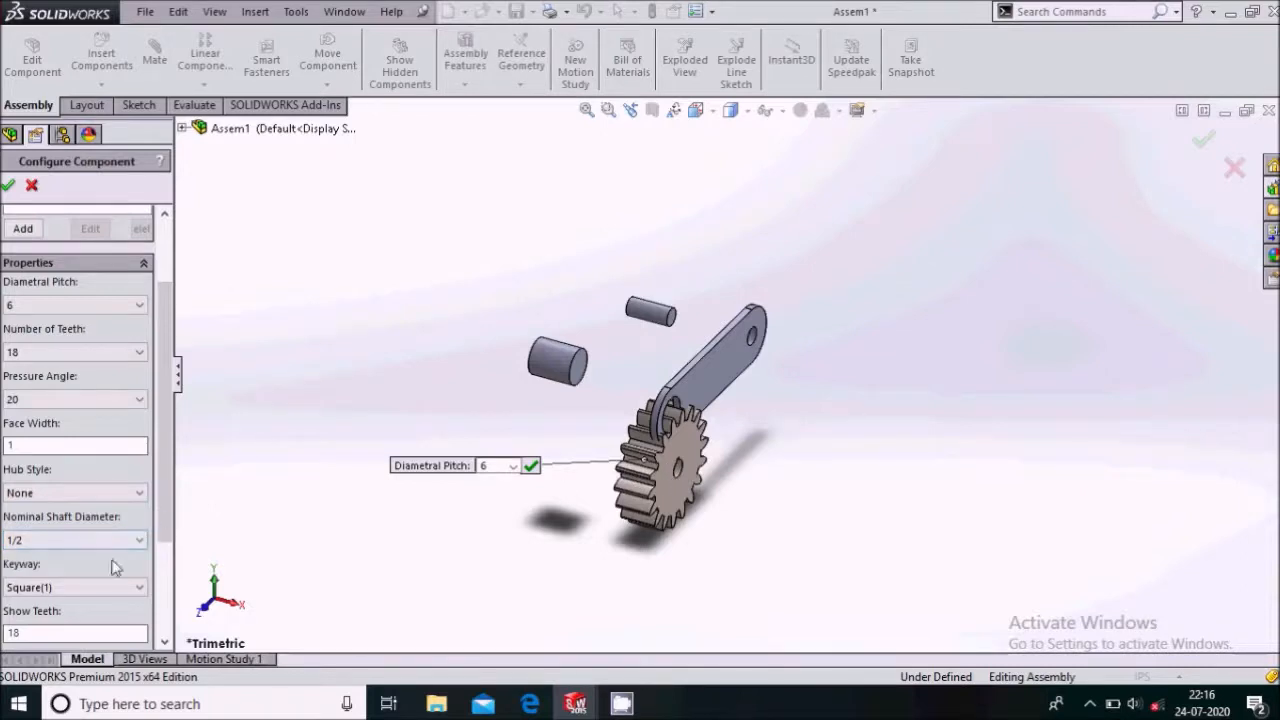
scroll(684, 460, "down", 3)
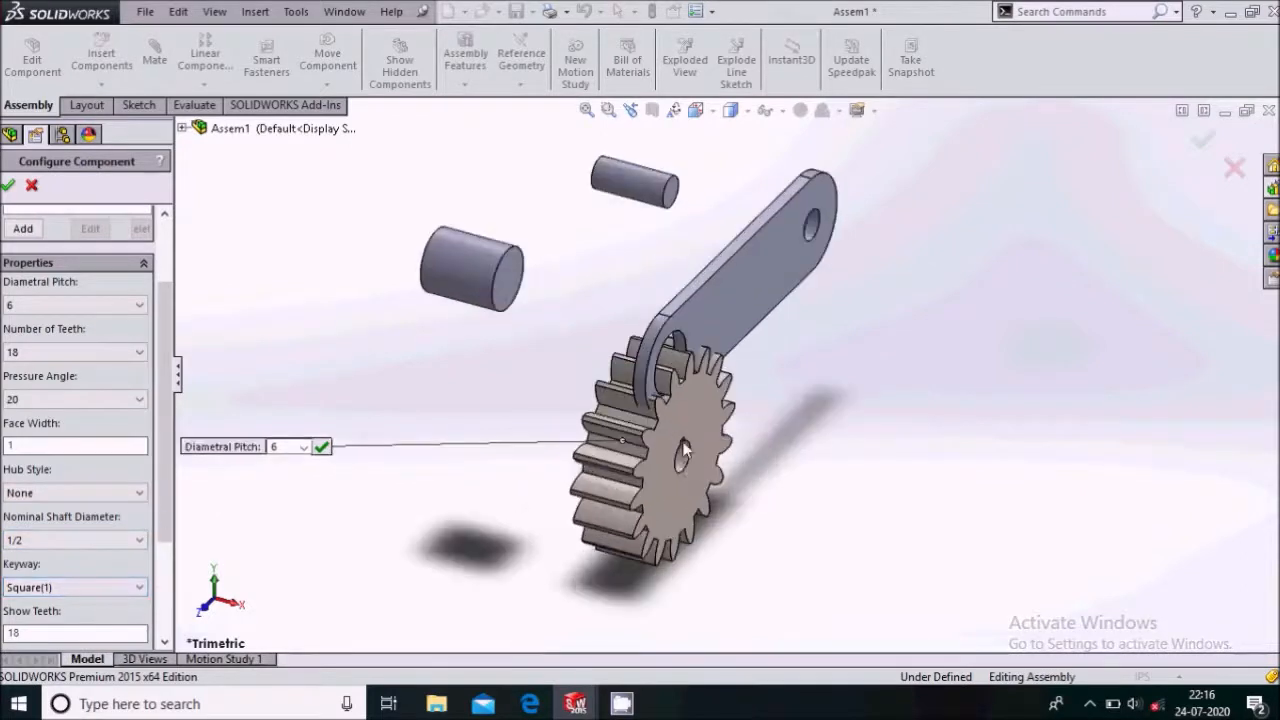
left_click(9, 186)
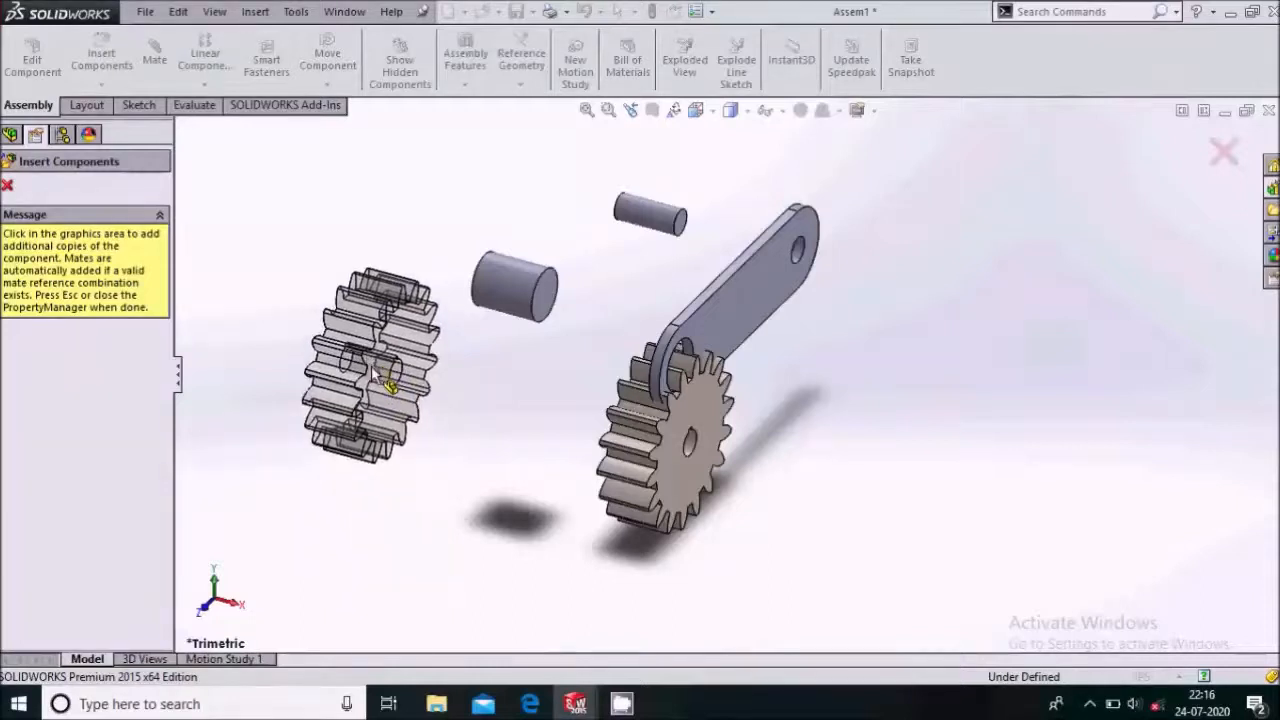
Place a second copy of the configured spur gear beside shaft 123 and finish inserting
left_click(380, 373)
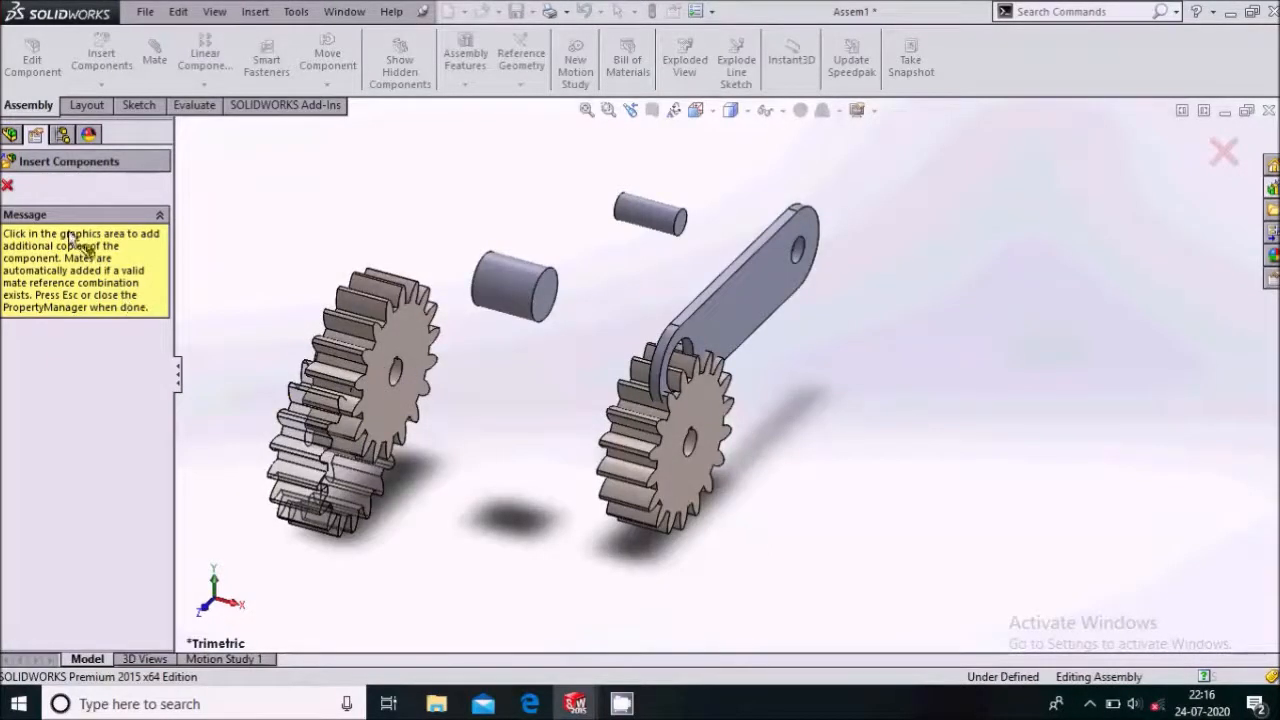
left_click(7, 185)
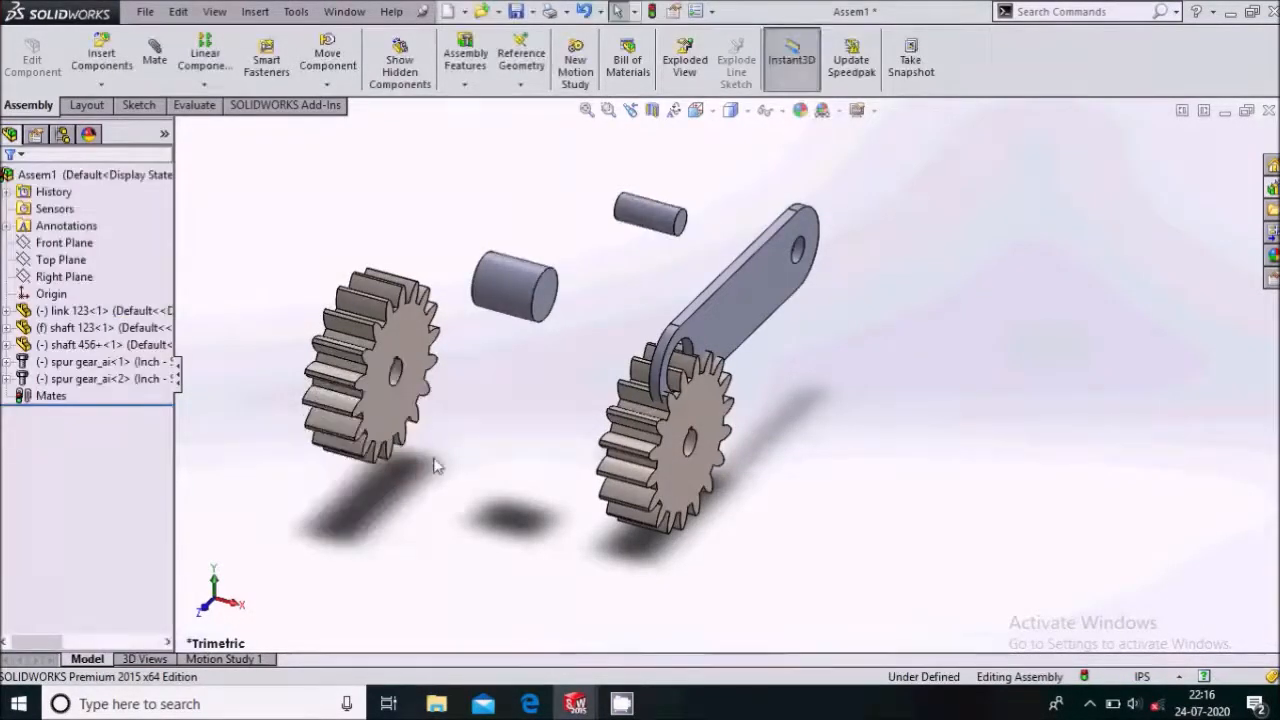
Reconfigure the Toolbox spur gear beside shaft 123 to 36 teeth with a nominal shaft diameter of 1
scroll(436, 464, "up", 1)
scroll(460, 358, "down", 1)
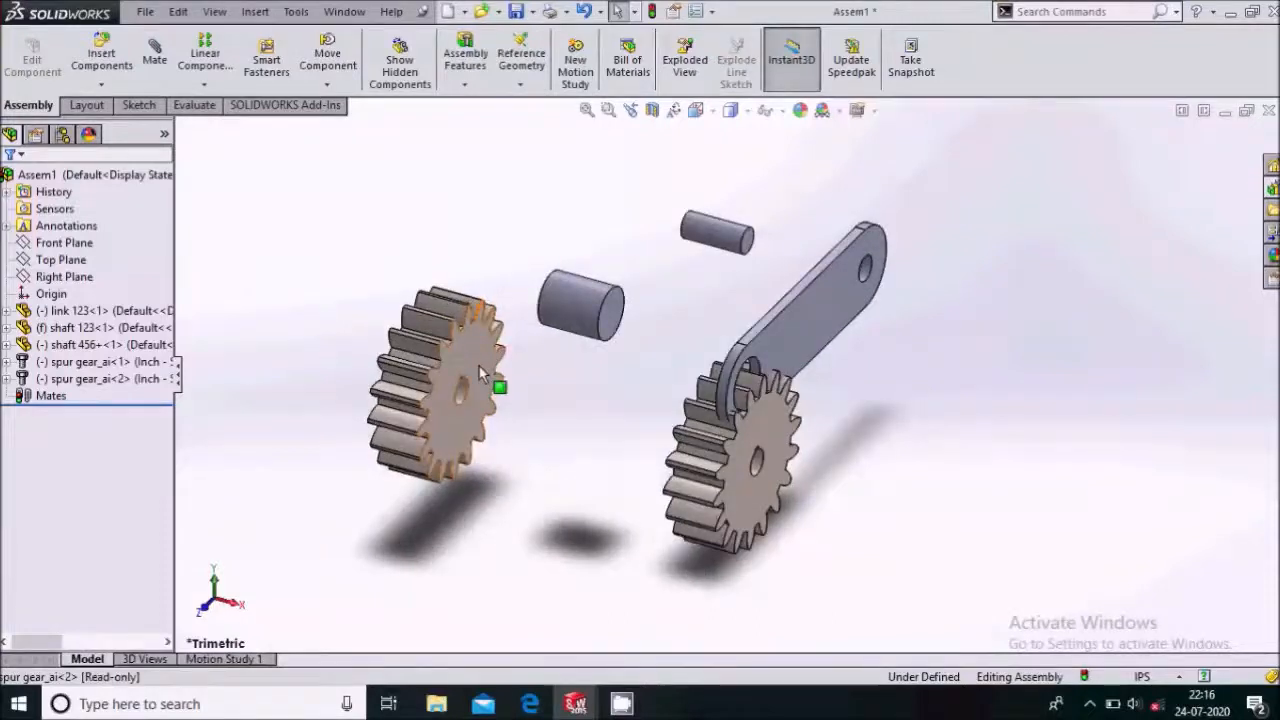
left_click(480, 373)
right_click(480, 369)
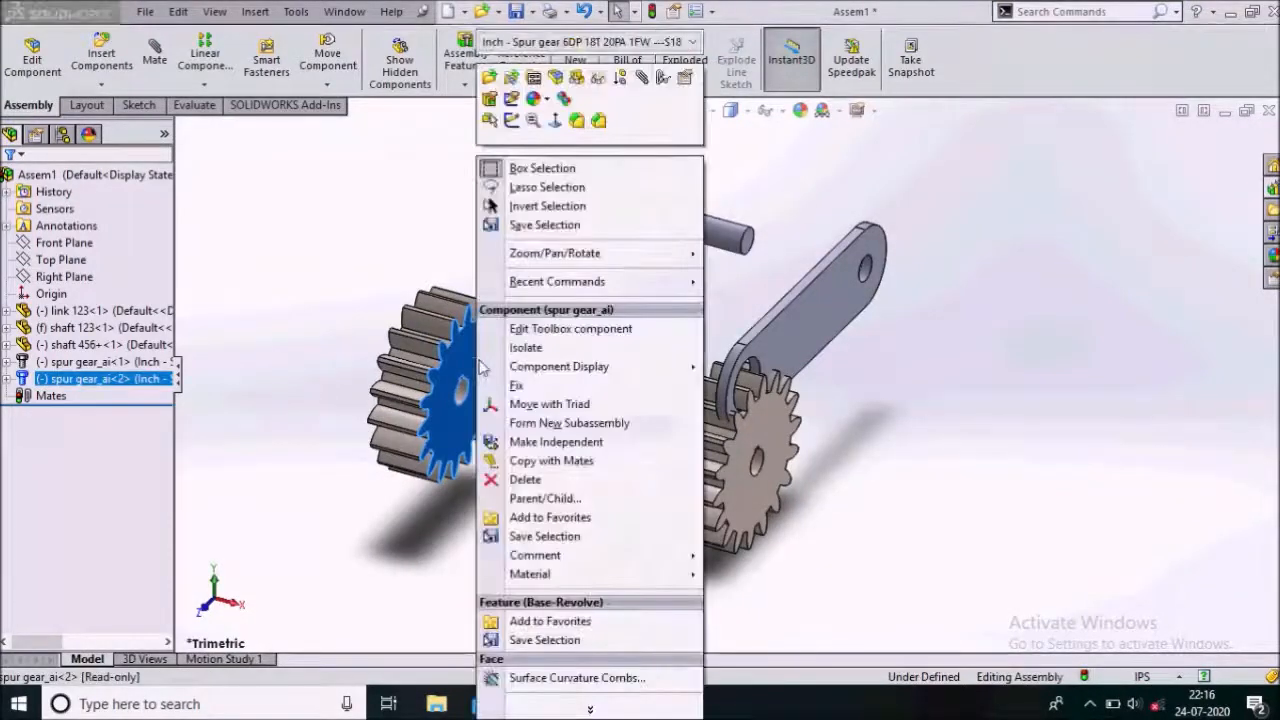
left_click(556, 333)
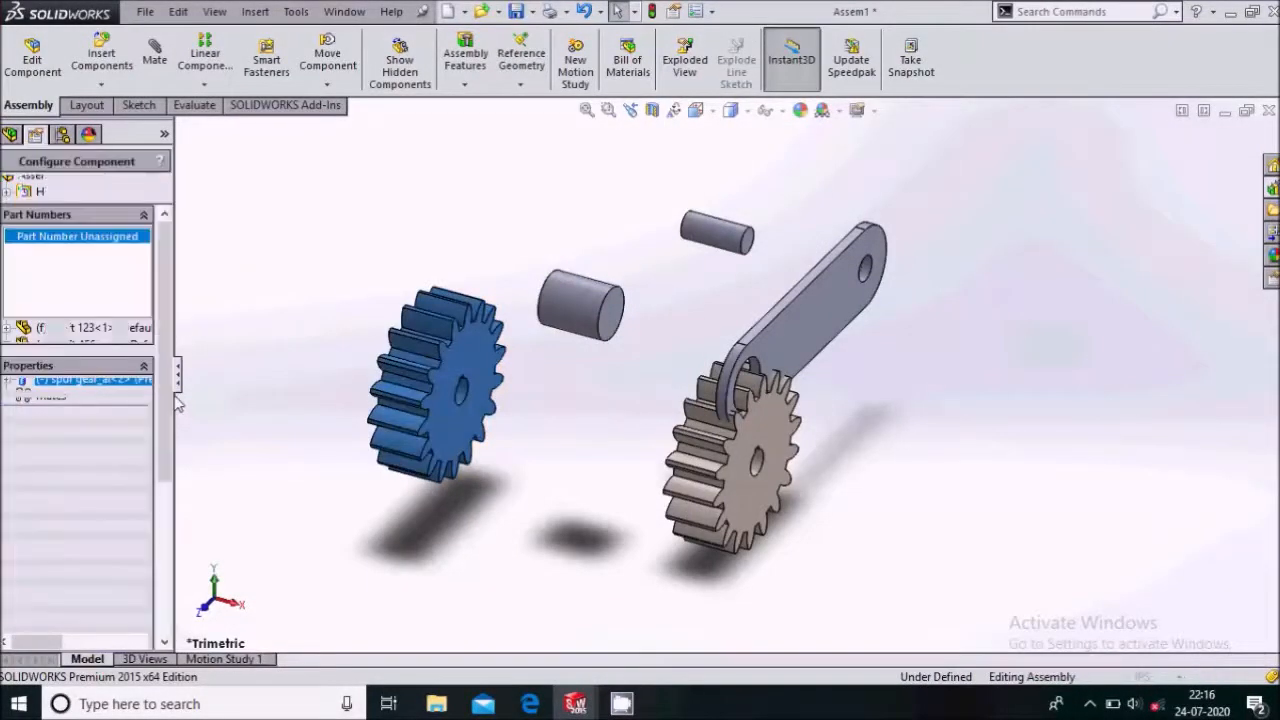
left_click(140, 412)
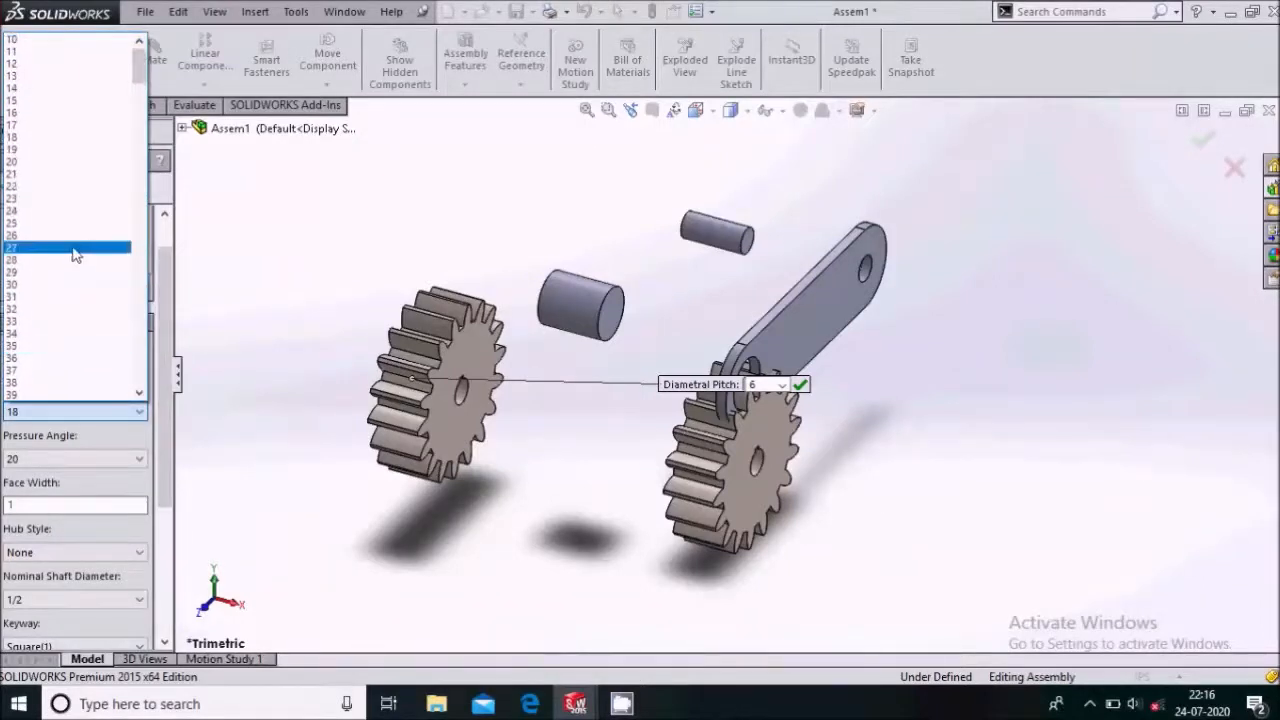
left_click(40, 354)
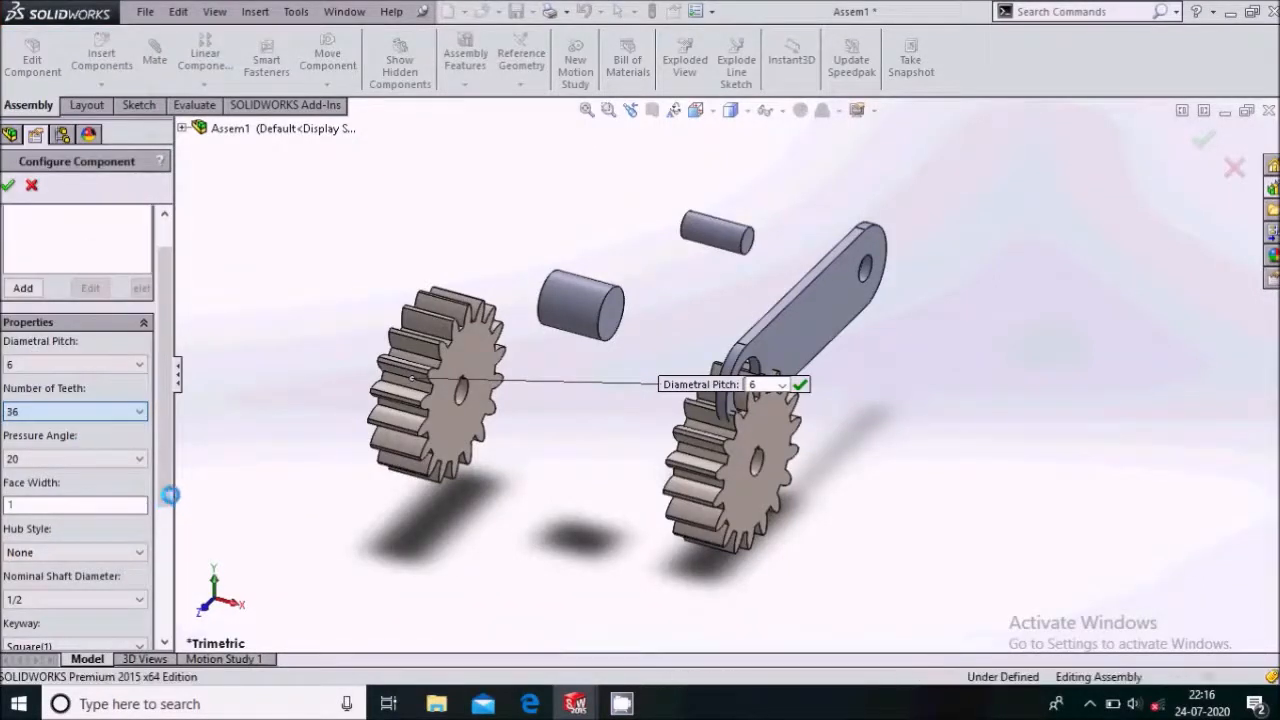
scroll(135, 535, "down", 3)
left_click(139, 503)
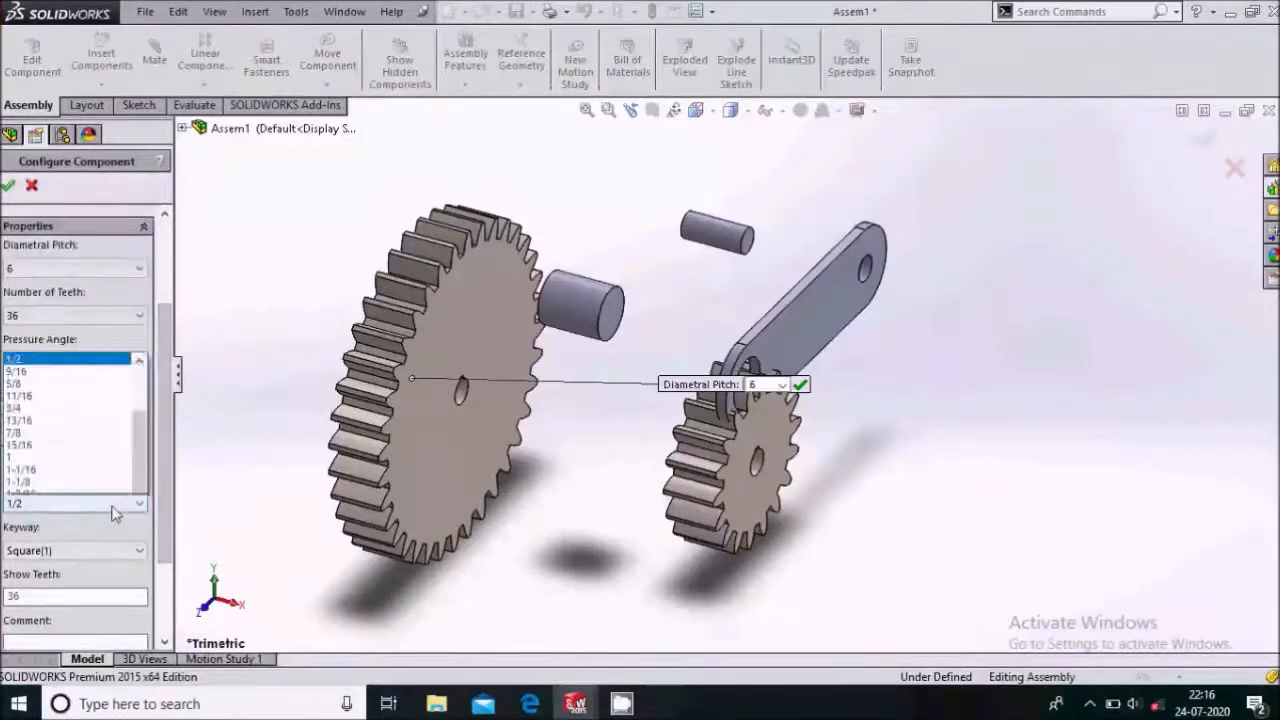
left_click(81, 303)
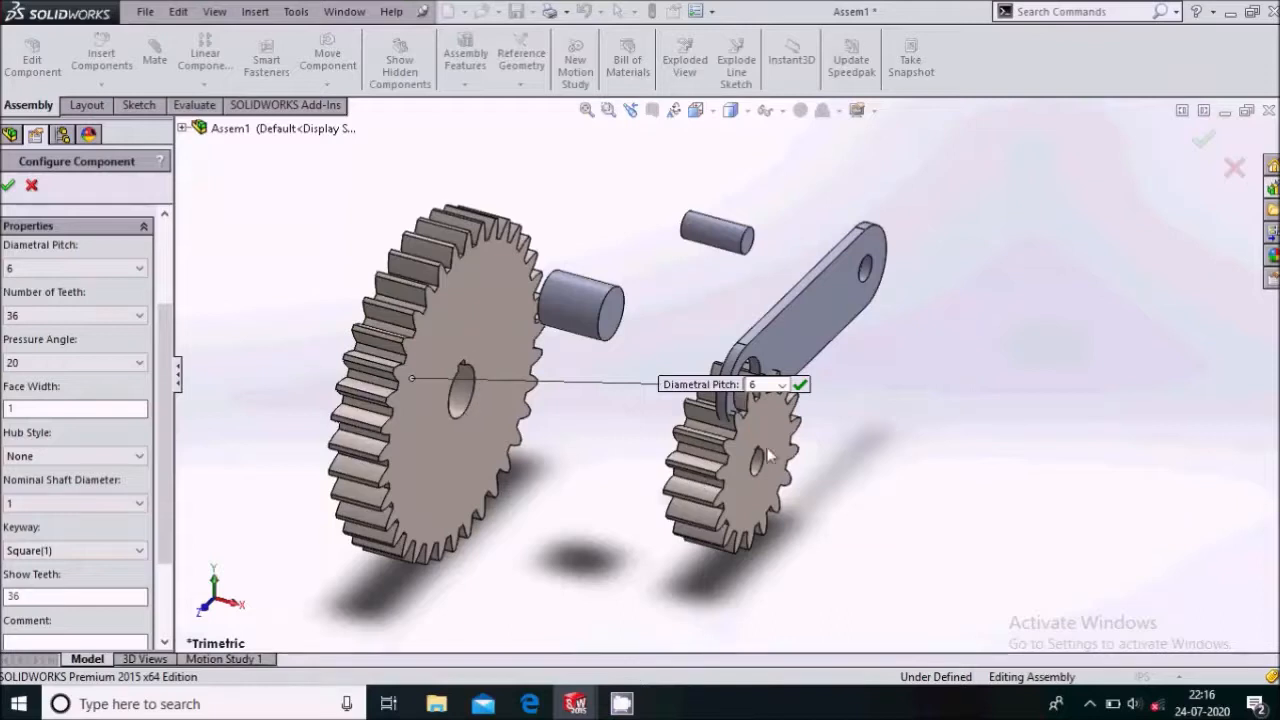
left_click(9, 188)
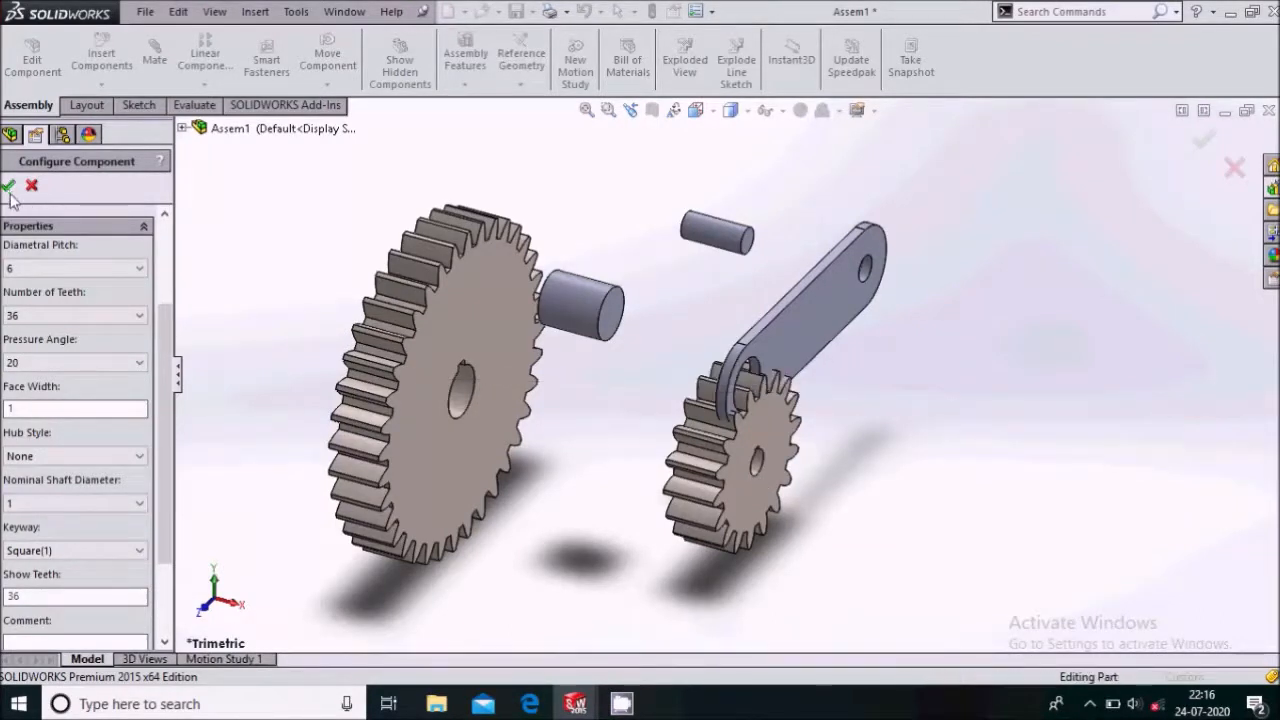
Add a concentric mate between the 36-tooth gear's bore and the cylindrical face of shaft 123
scroll(700, 350, "up", 3)
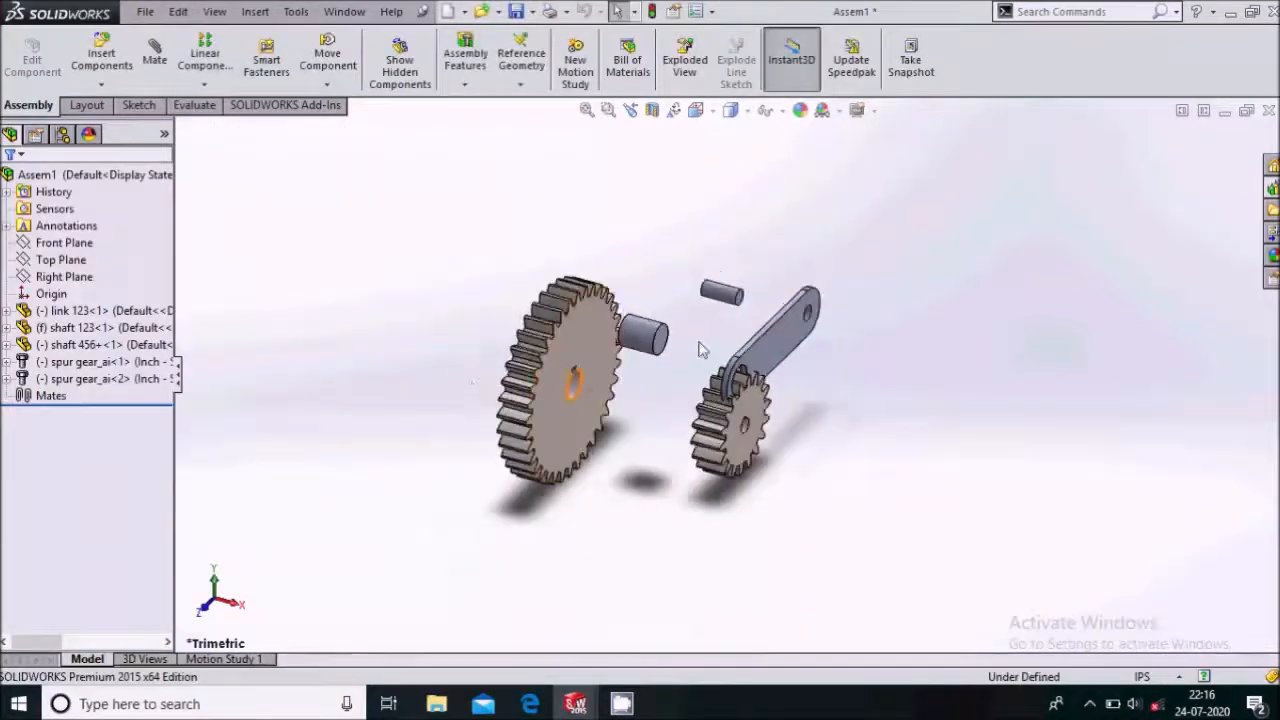
scroll(700, 350, "down", 2)
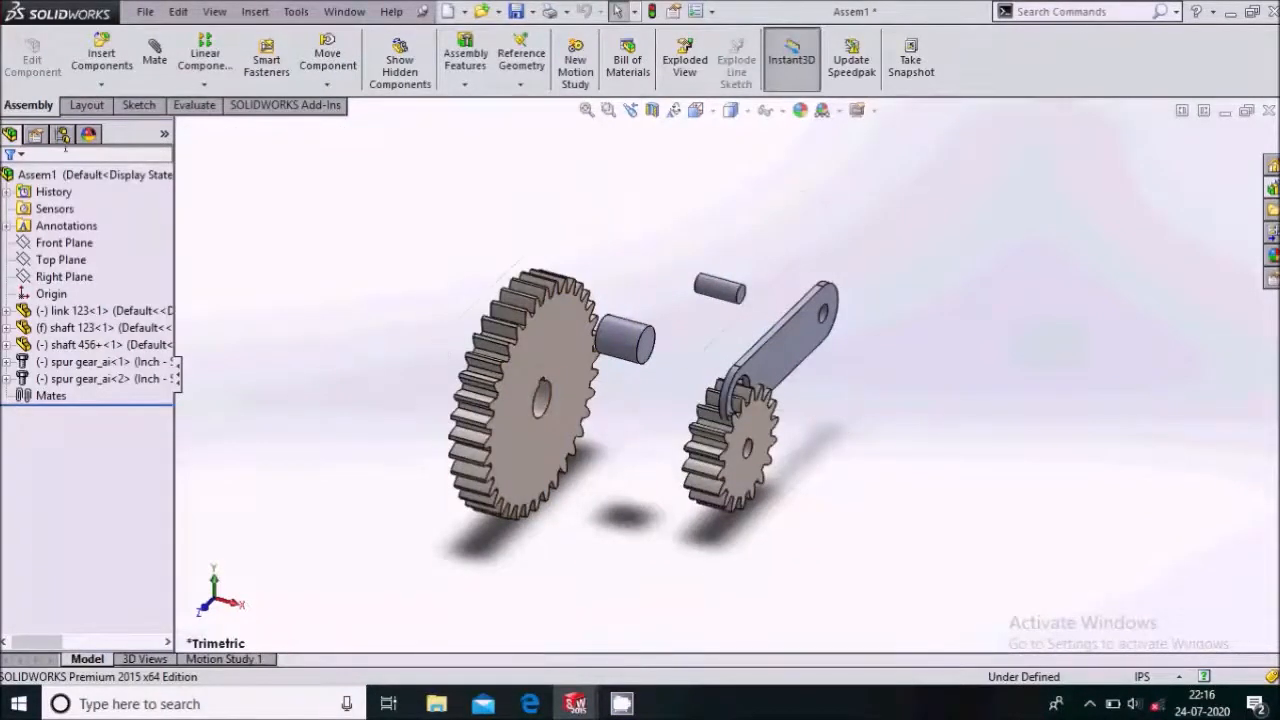
left_click(155, 62)
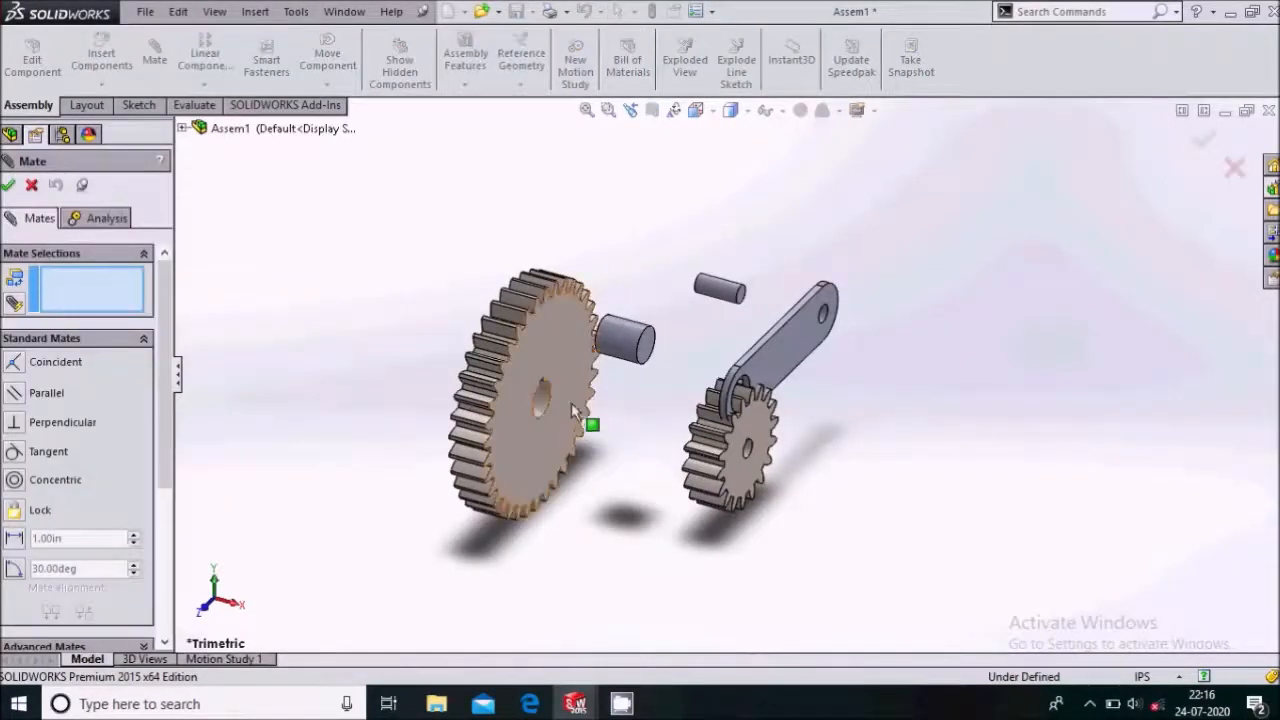
scroll(558, 403, "down", 2)
left_click(549, 400)
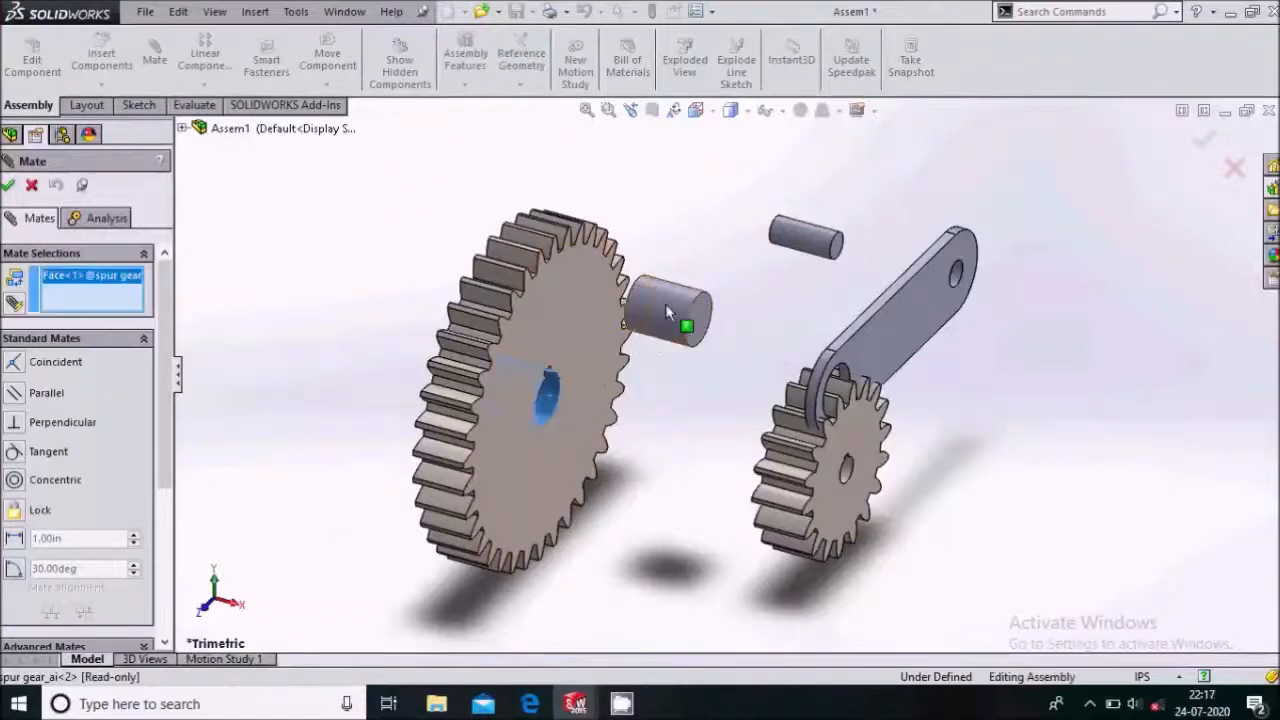
left_click(665, 303)
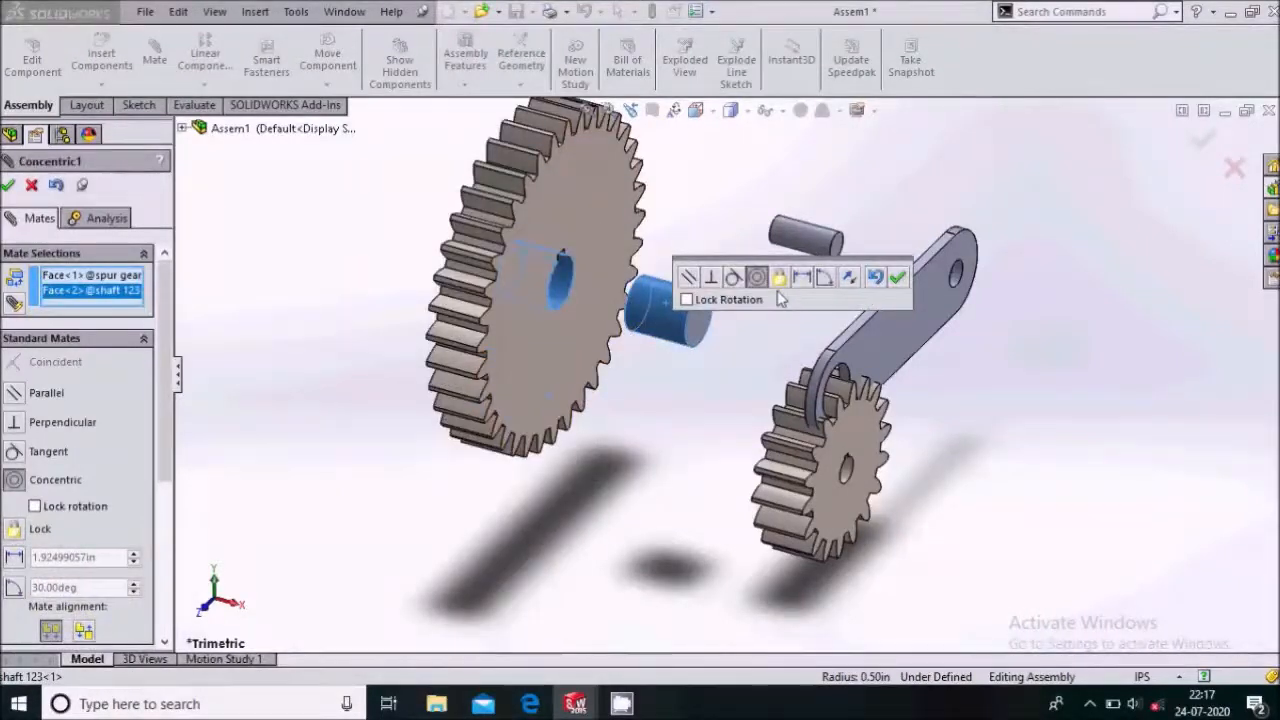
left_click(897, 278)
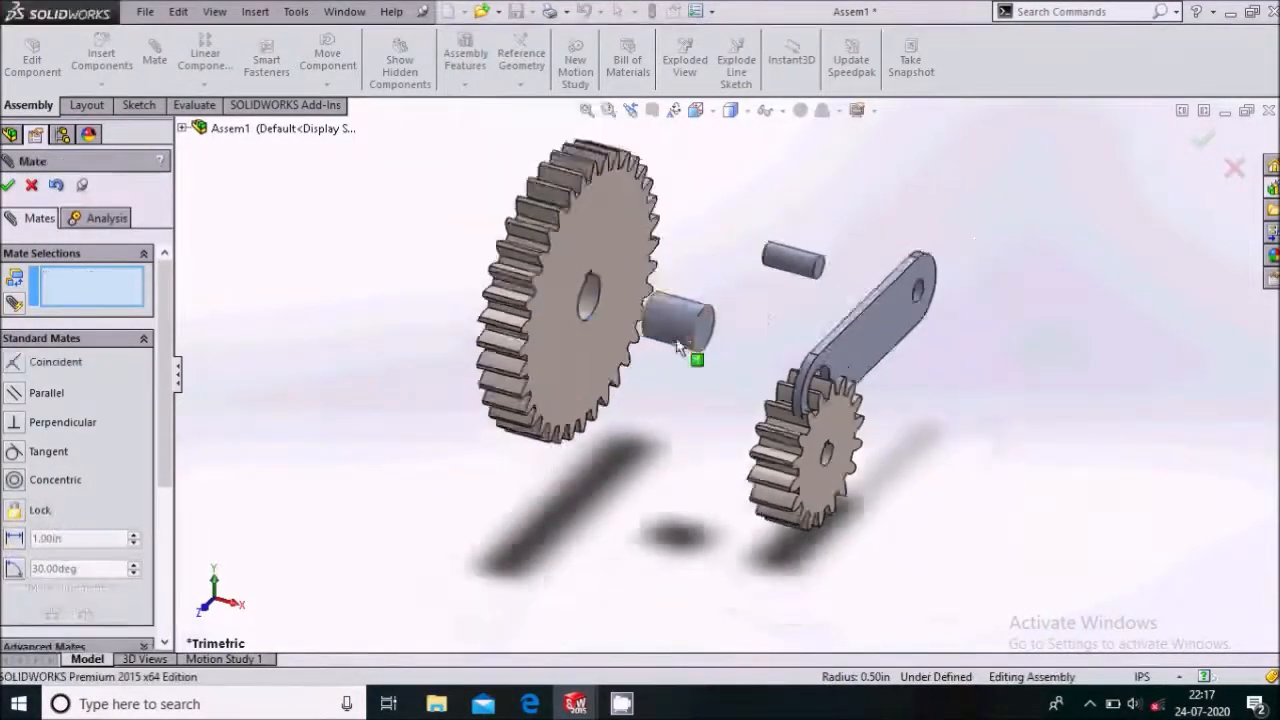
Add a coincident mate between the end face of shaft 123 and the front face of the 36-tooth gear
scroll(718, 337, "down", 2)
left_click(705, 365)
left_click(601, 292)
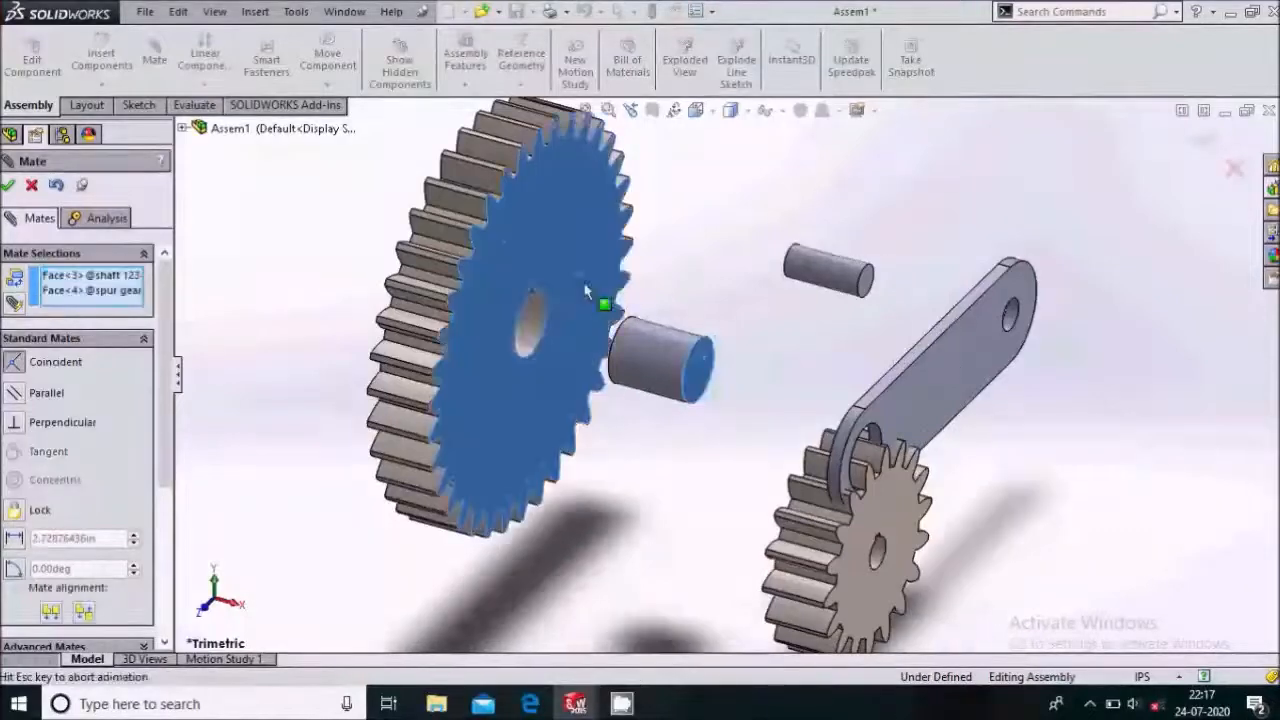
left_click(564, 244)
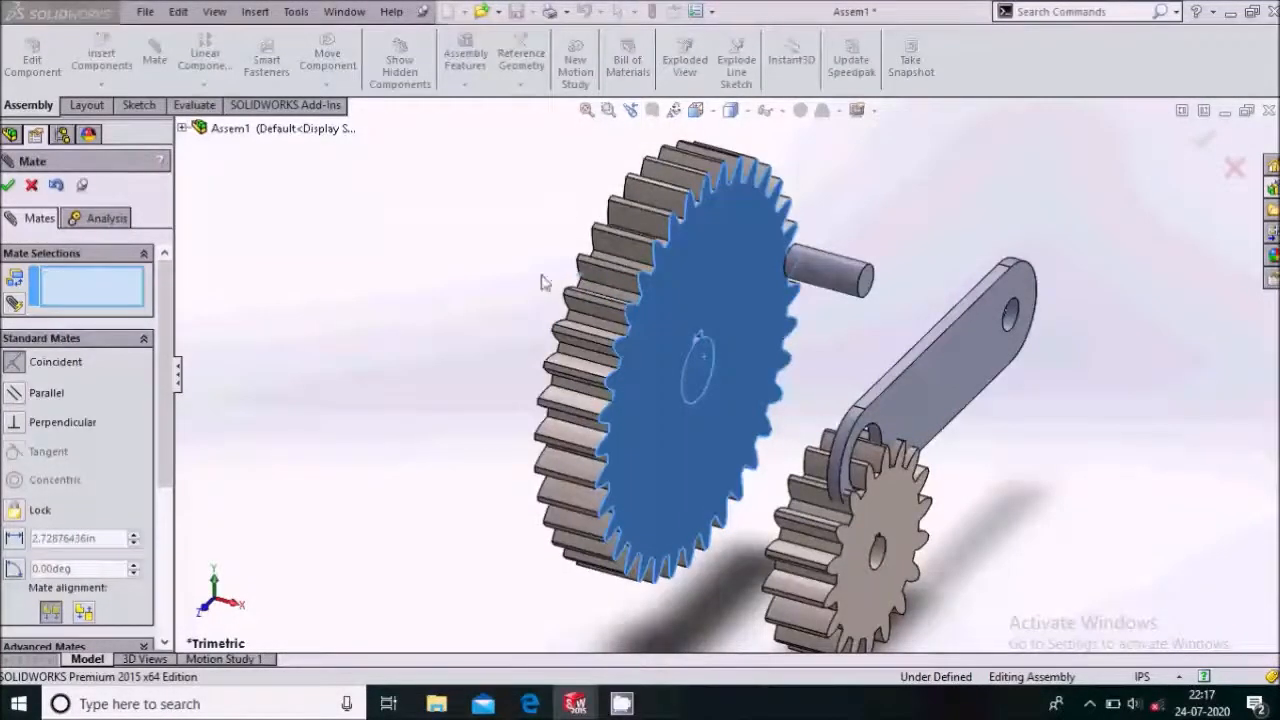
Add a concentric mate between the link's large hole and the cylindrical face of shaft 123
scroll(451, 346, "up", 4)
scroll(896, 363, "down", 3)
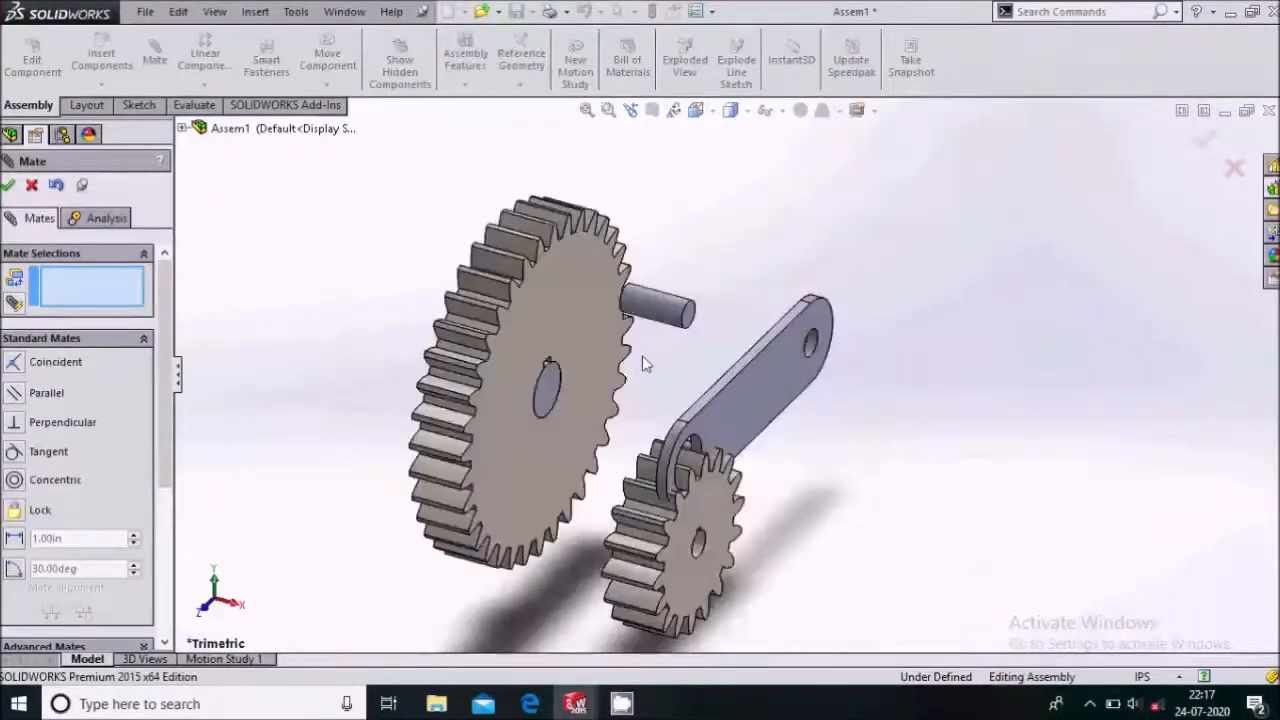
scroll(642, 355, "up", 2)
scroll(685, 322, "down", 2)
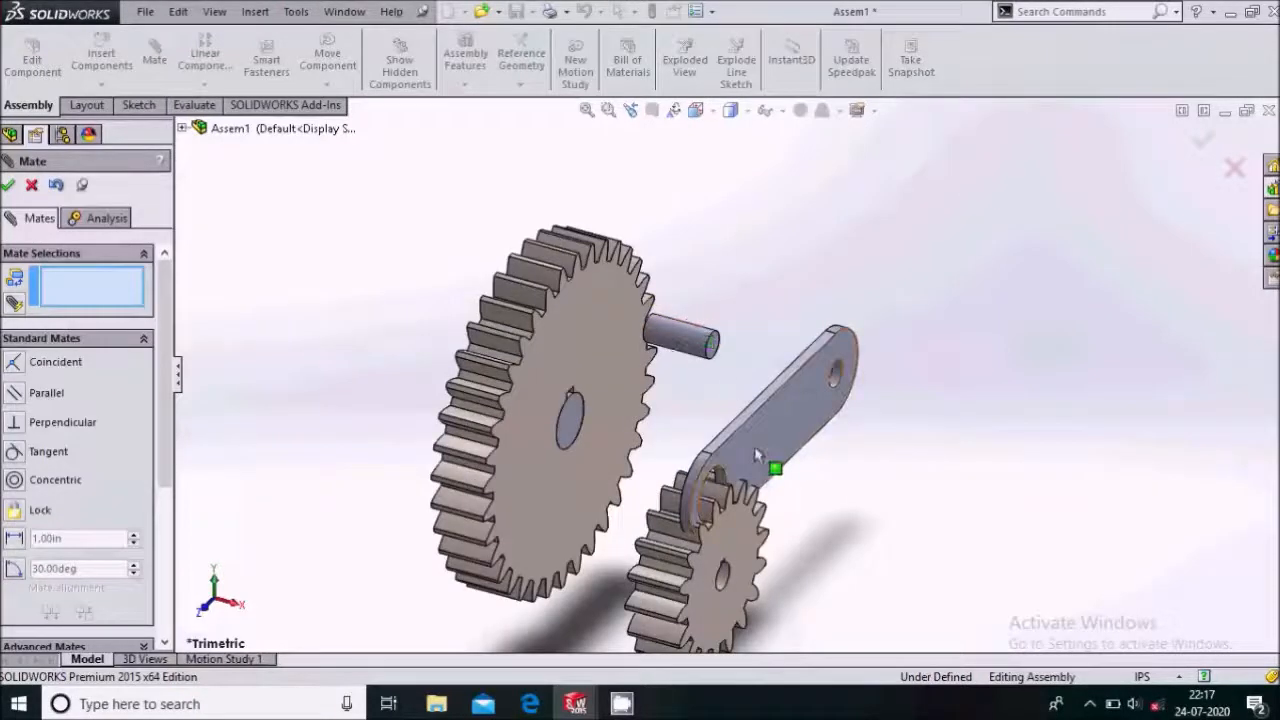
scroll(757, 455, "down", 2)
left_click(733, 420)
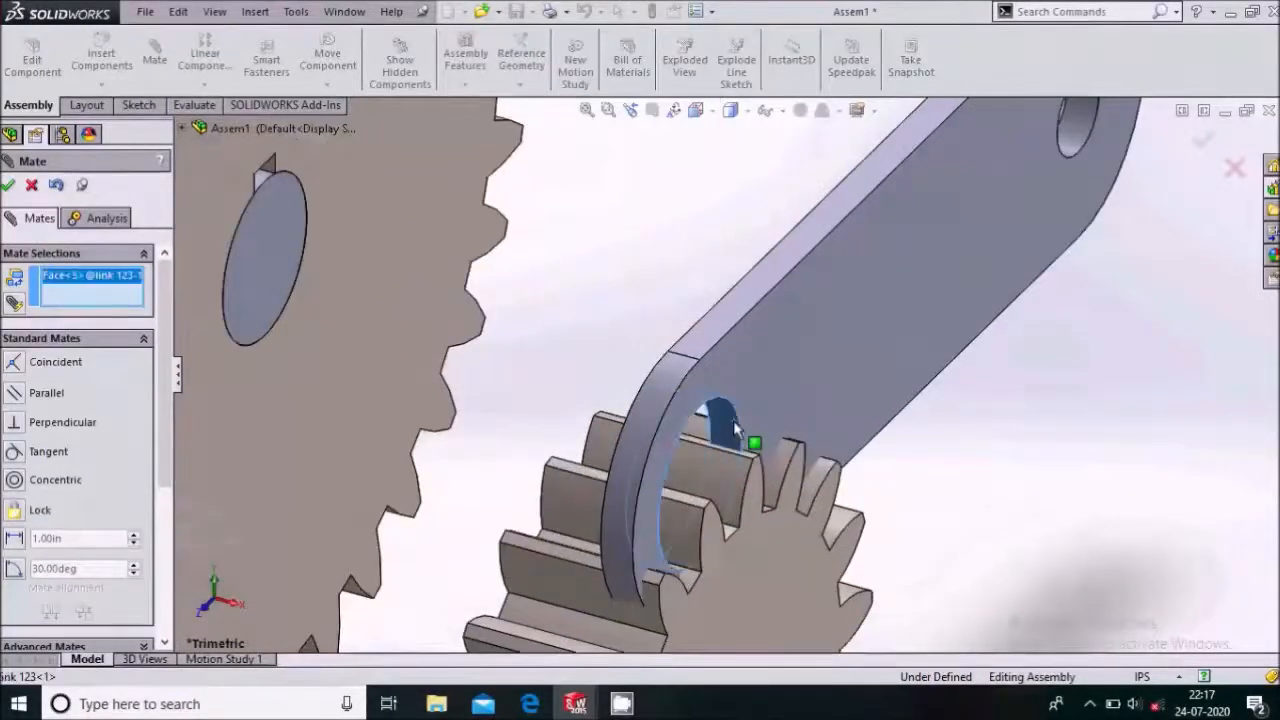
scroll(733, 420, "up", 5)
middle_click_drag(583, 327, 605, 362)
scroll(611, 355, "down", 3)
left_click(616, 354)
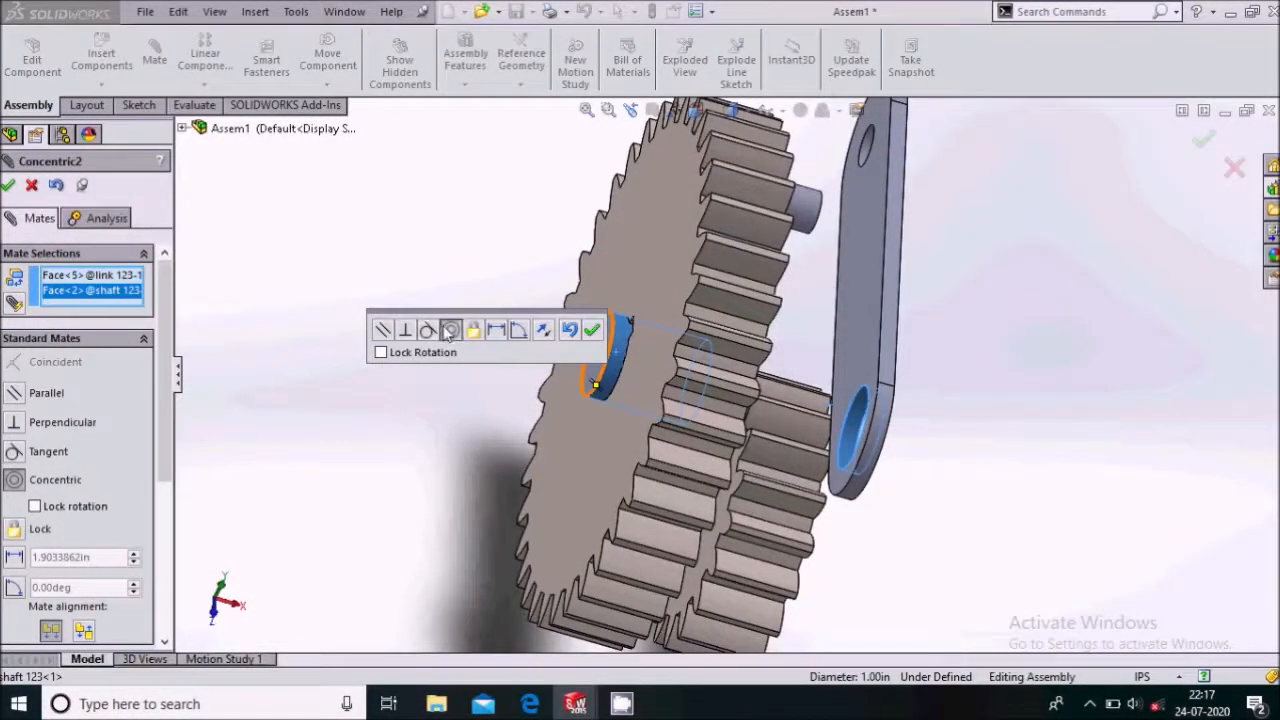
left_click(590, 335)
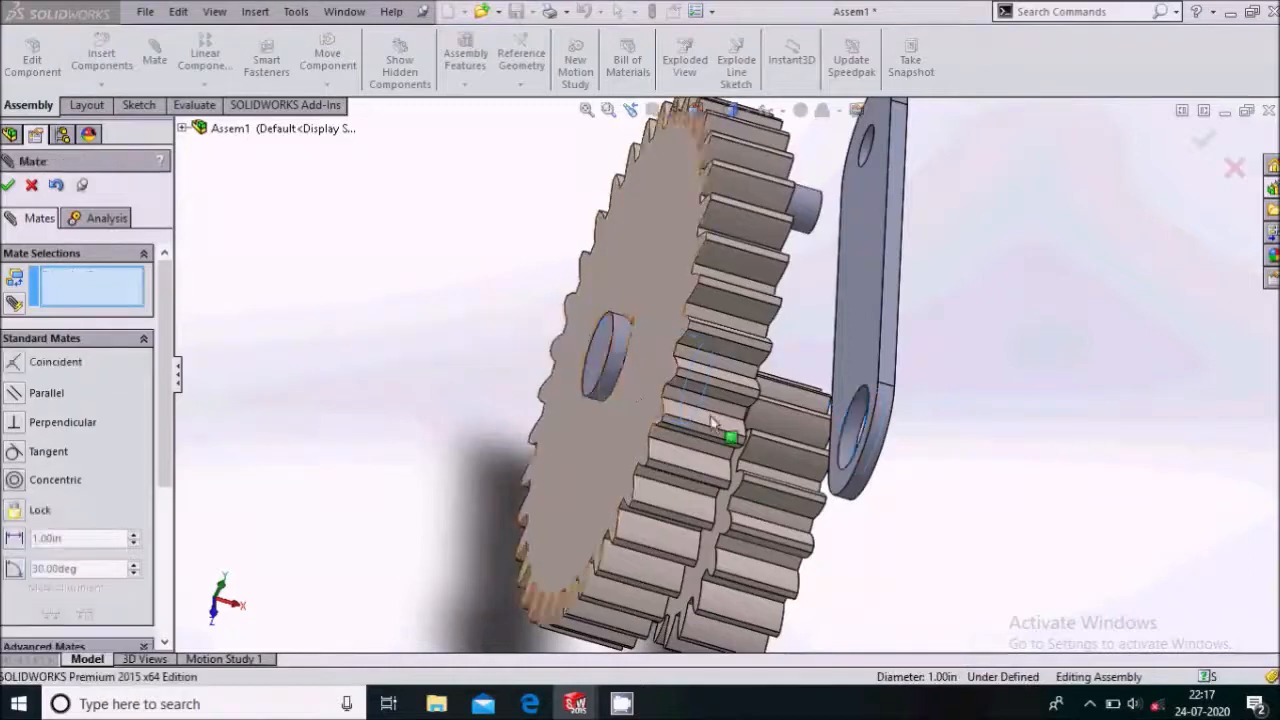
Add a coincident mate between the link's flat outer face and the protruding end face of shaft 123
scroll(840, 404, "up", 2)
middle_click_drag(843, 403, 855, 423)
mouse_move(838, 377)
middle_mouse_down()
mouse_move(798, 349)
mouse_move(835, 371)
middle_mouse_up()
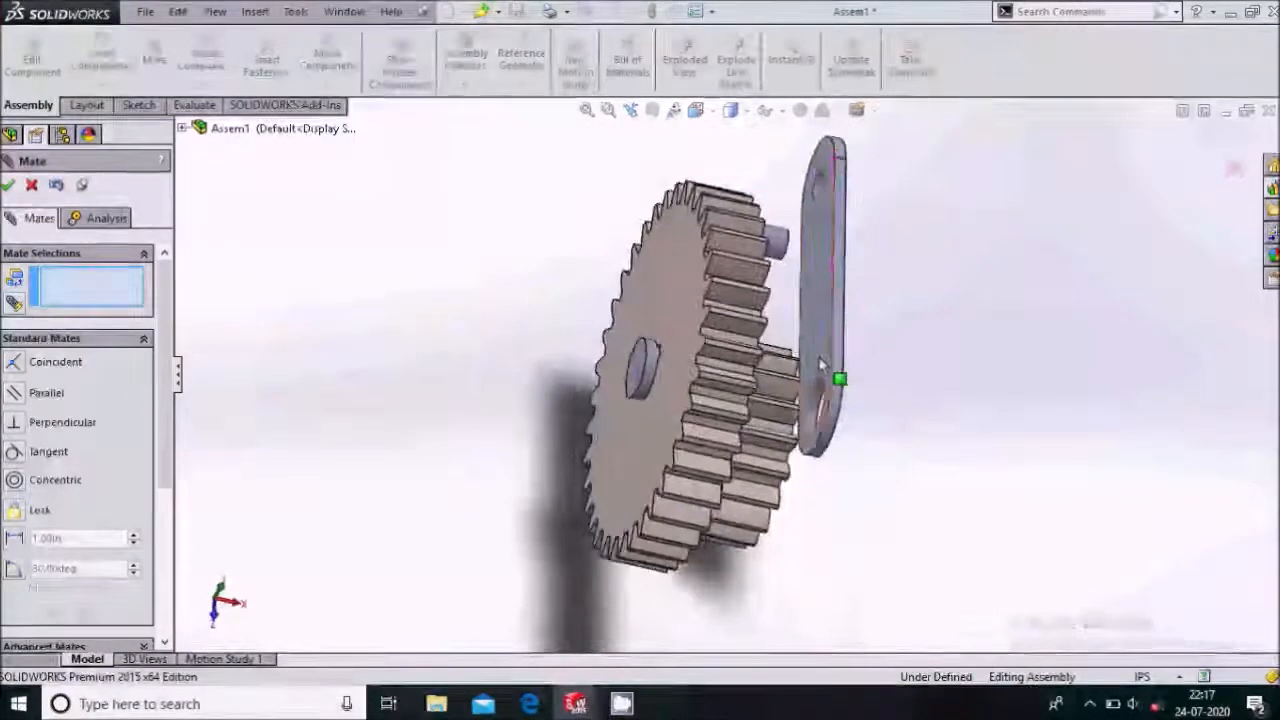
left_click(818, 362)
left_click(637, 375)
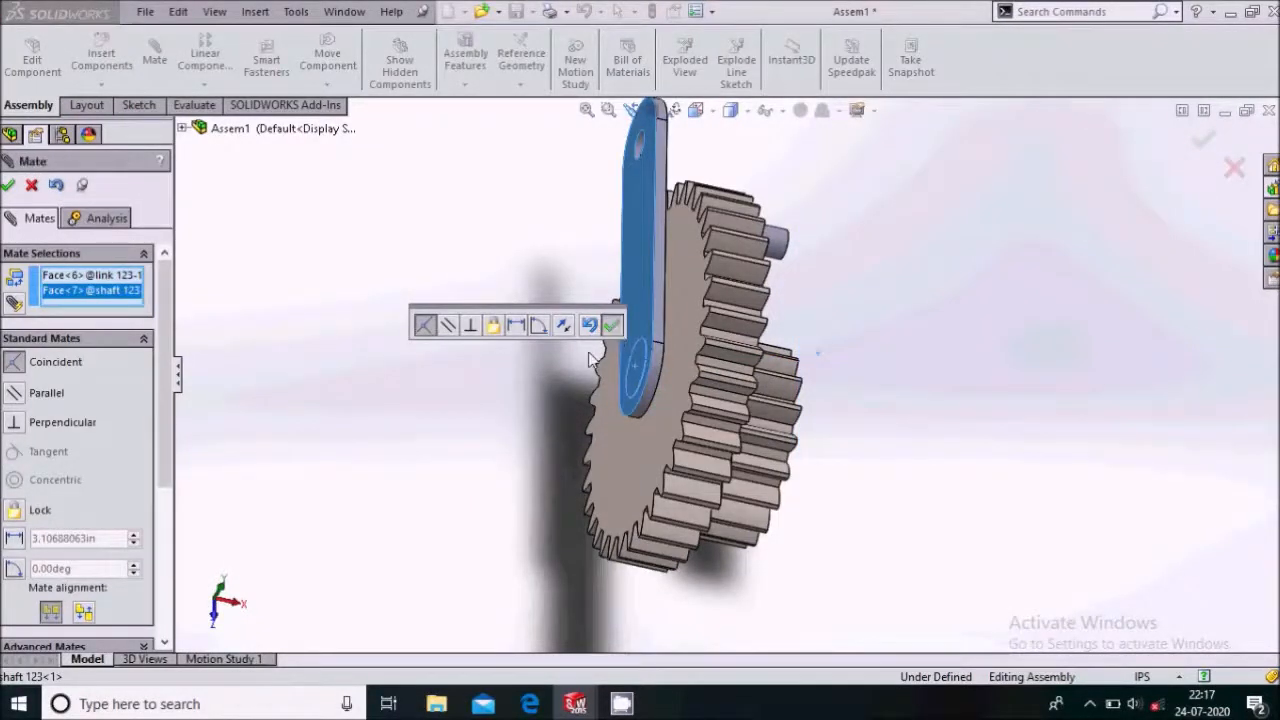
left_click(612, 325)
Add a concentric mate between the cylindrical face of shaft 456+ and the link's small hole
scroll(566, 386, "up", 4)
middle_click_drag(766, 396, 591, 284)
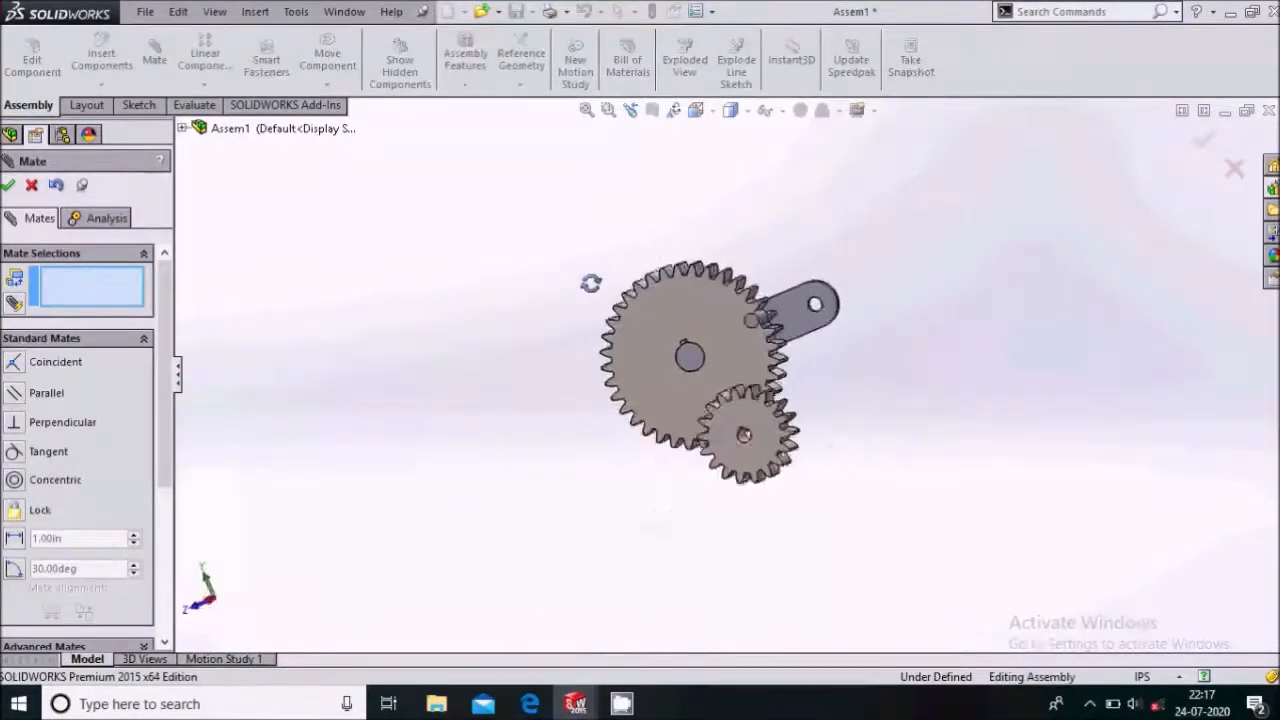
scroll(681, 374, "down", 5)
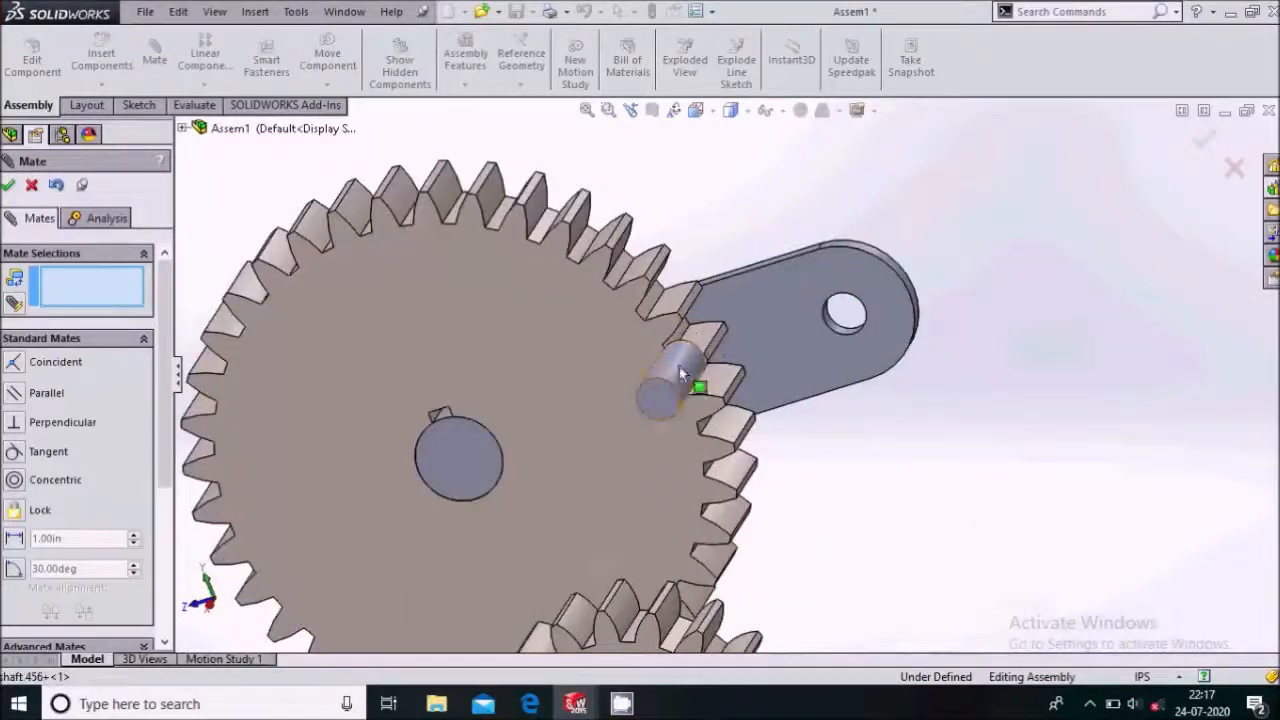
left_click(681, 374)
scroll(838, 340, "down", 2)
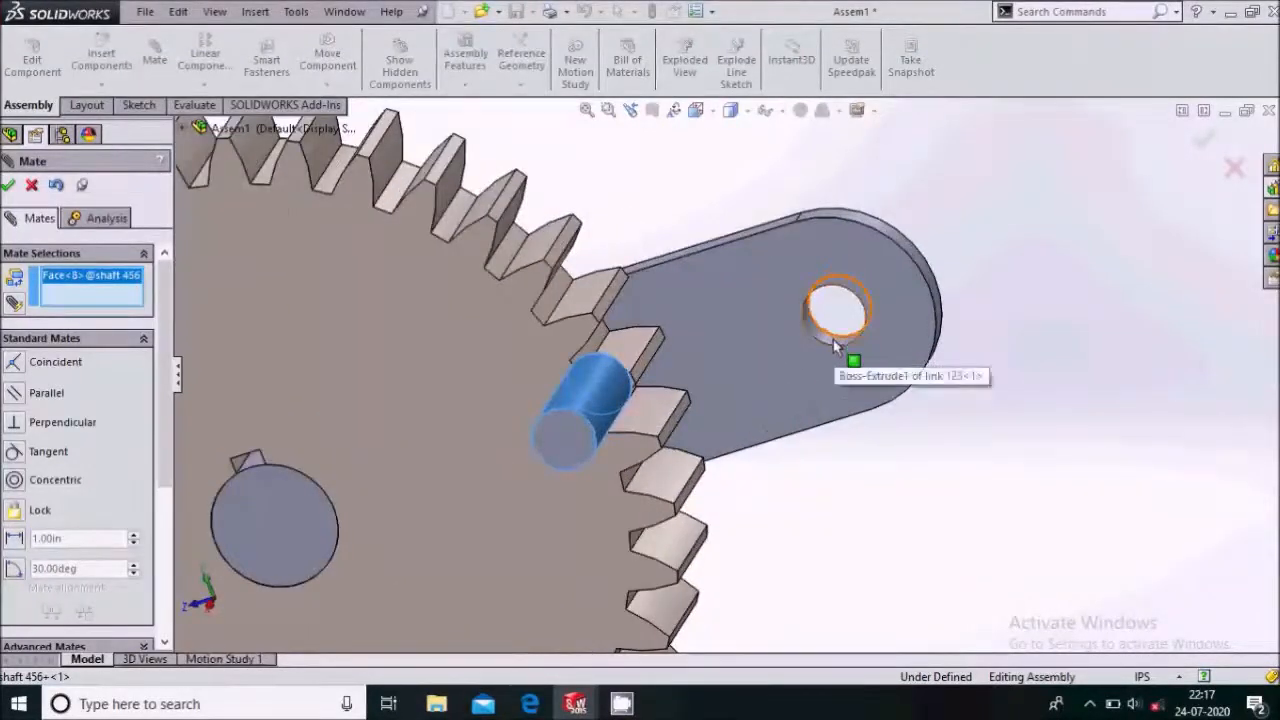
left_click(840, 348)
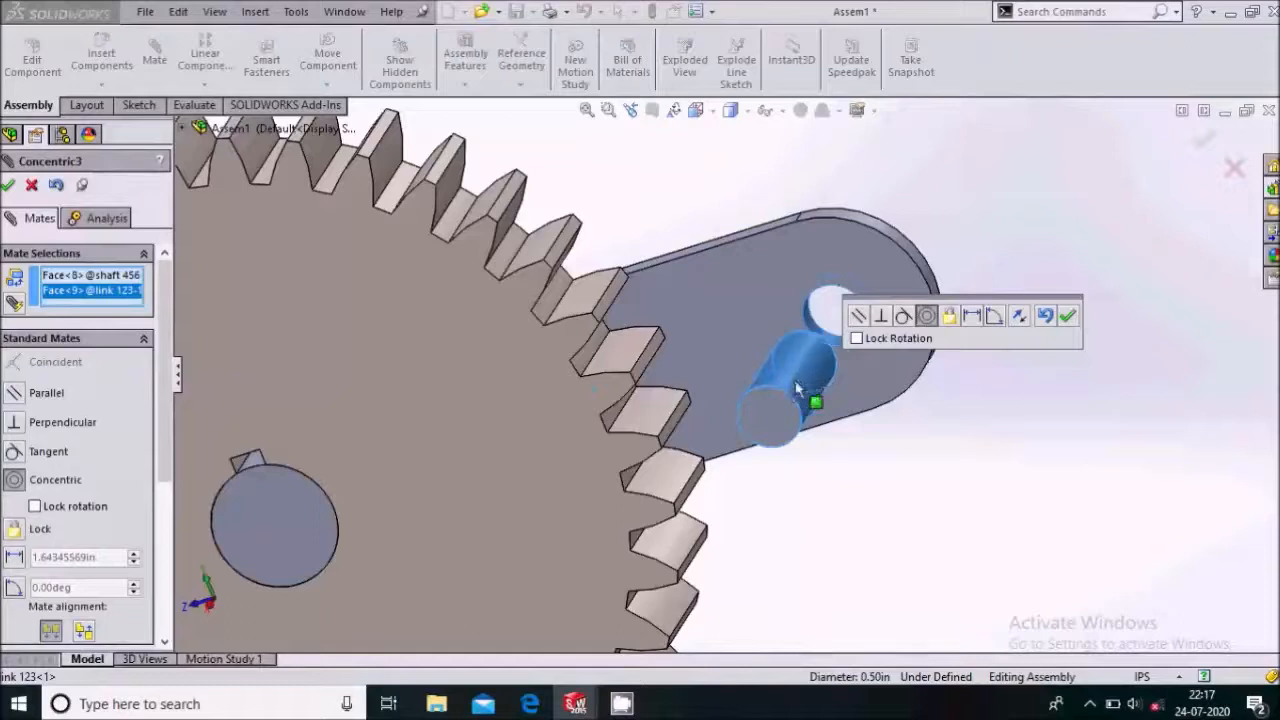
left_click(1067, 318)
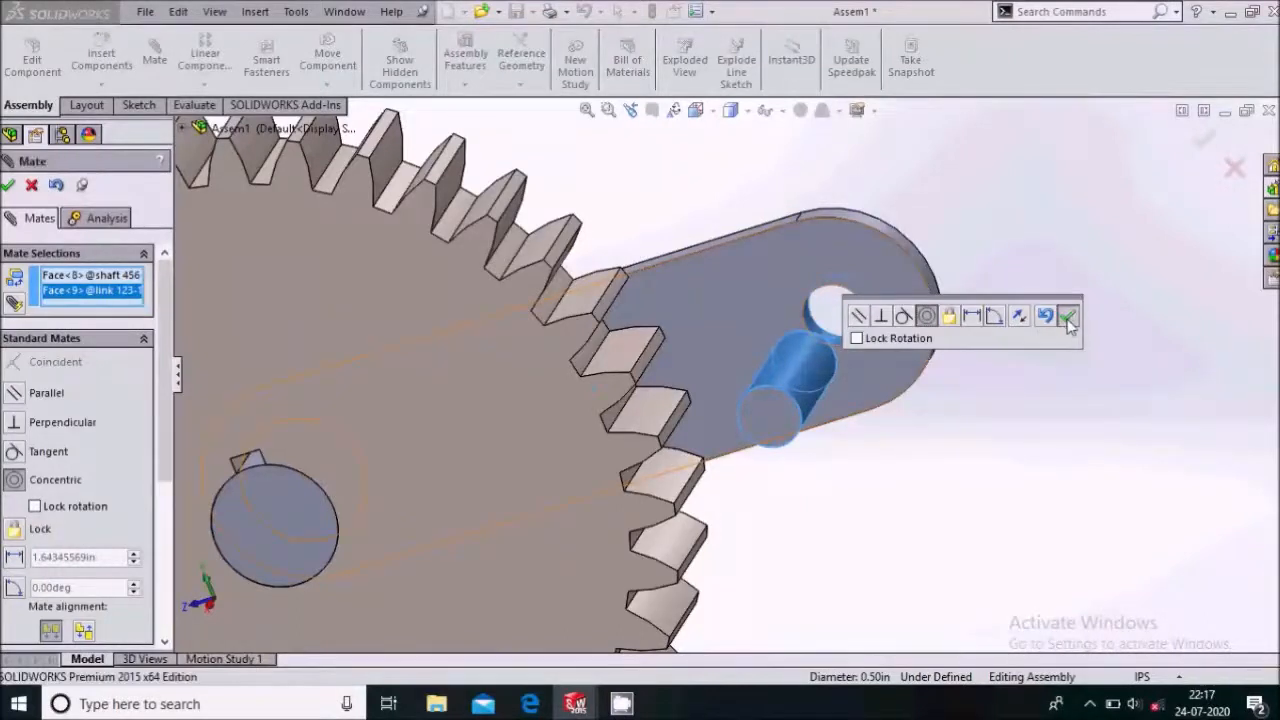
Add a coincident mate between the link's flat outer face and the end face of shaft 456+
scroll(912, 376, "up", 5)
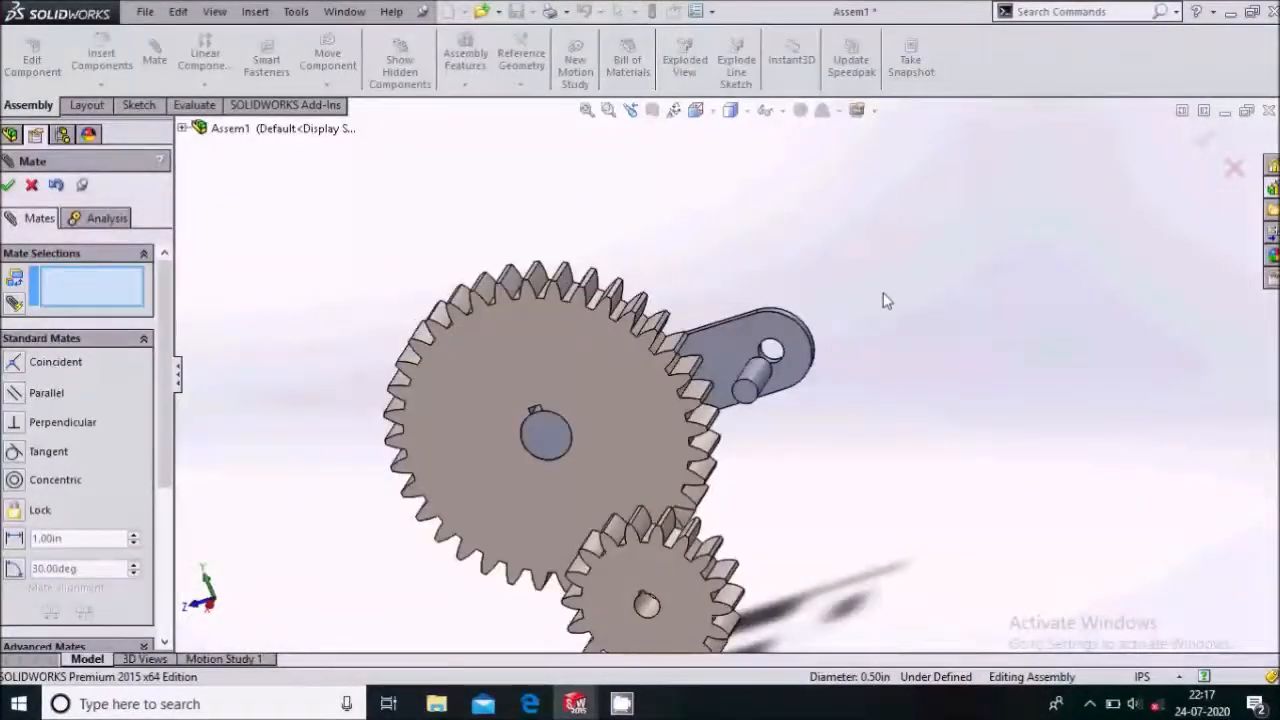
middle_click_drag(880, 277, 808, 280)
scroll(816, 356, "down", 2)
scroll(808, 282, "down", 2)
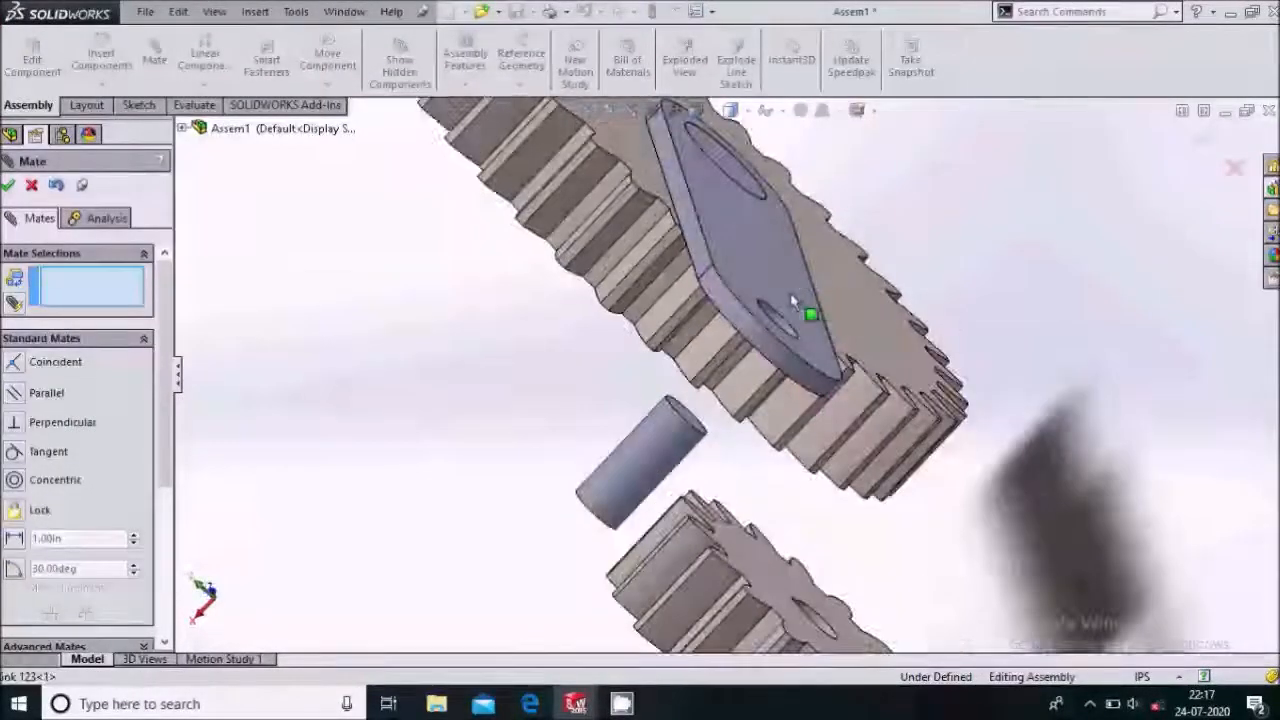
left_click(800, 305)
scroll(706, 410, "down", 3)
left_click(707, 408)
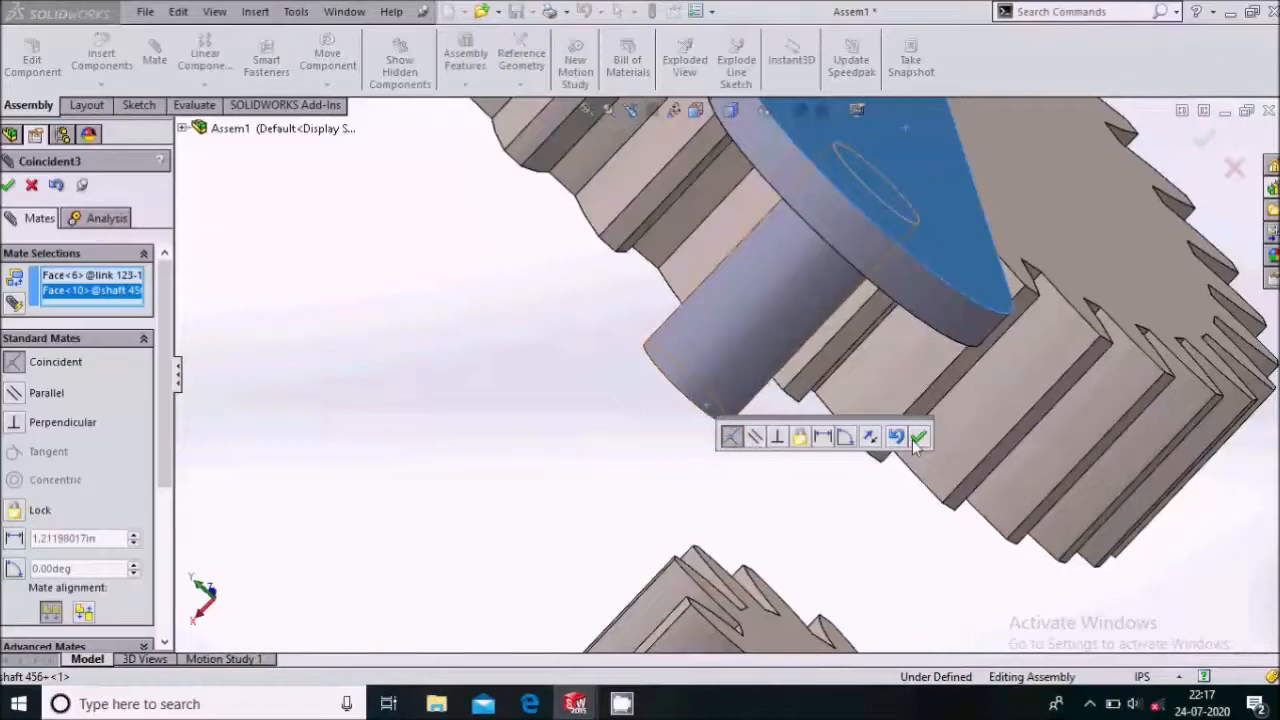
left_click(918, 438)
Add a concentric mate between the cylindrical face of shaft 456+ and the bore of the small spur gear
scroll(623, 494, "up", 5)
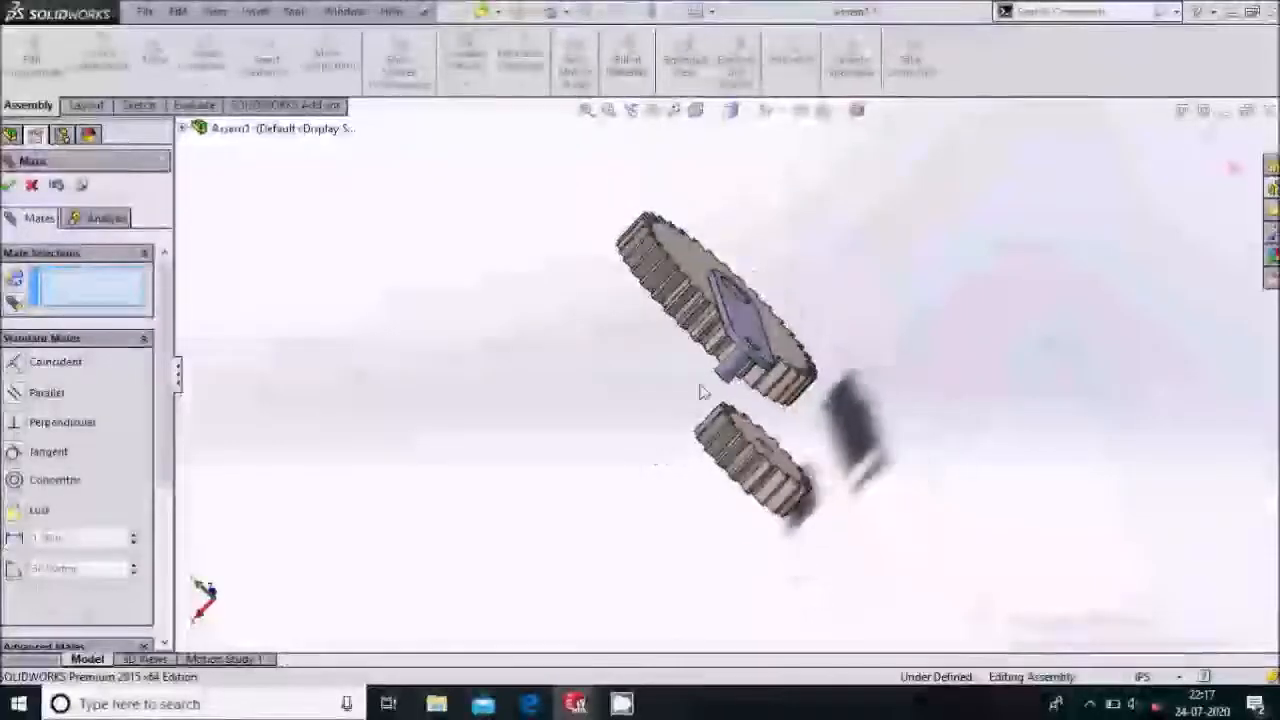
scroll(810, 362, "down", 5)
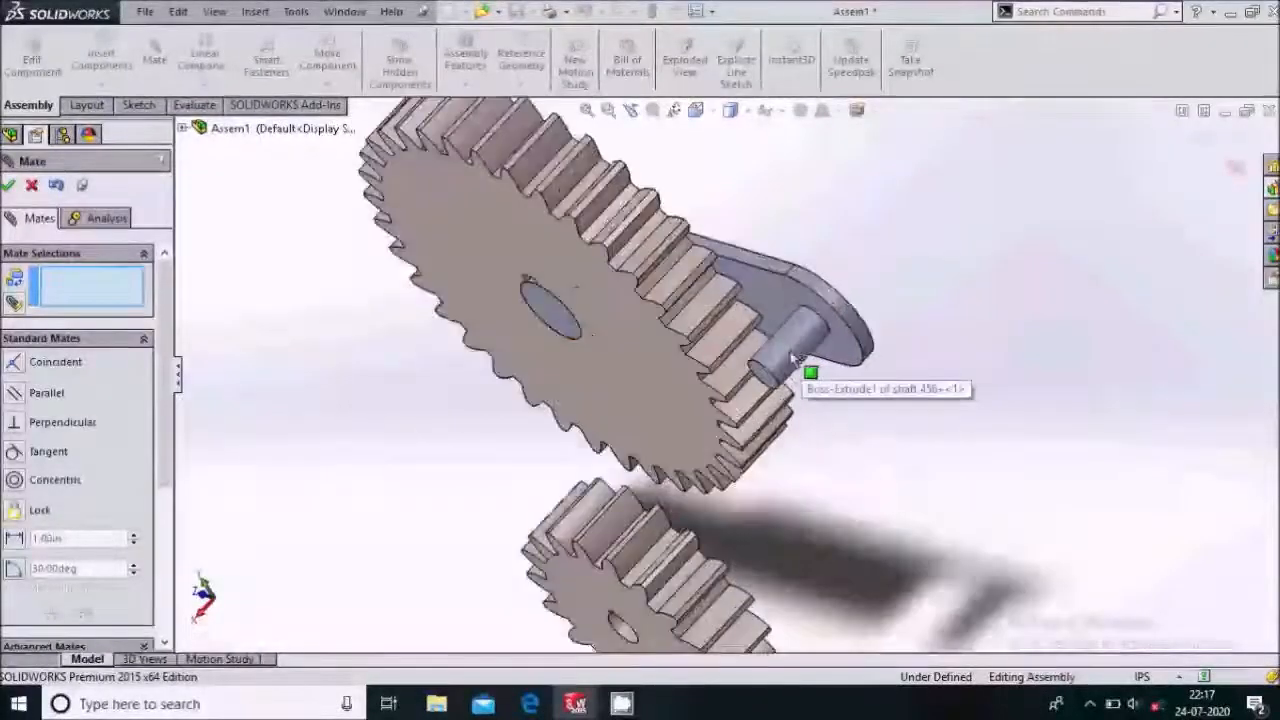
scroll(808, 342, "up", 4)
left_click(767, 370)
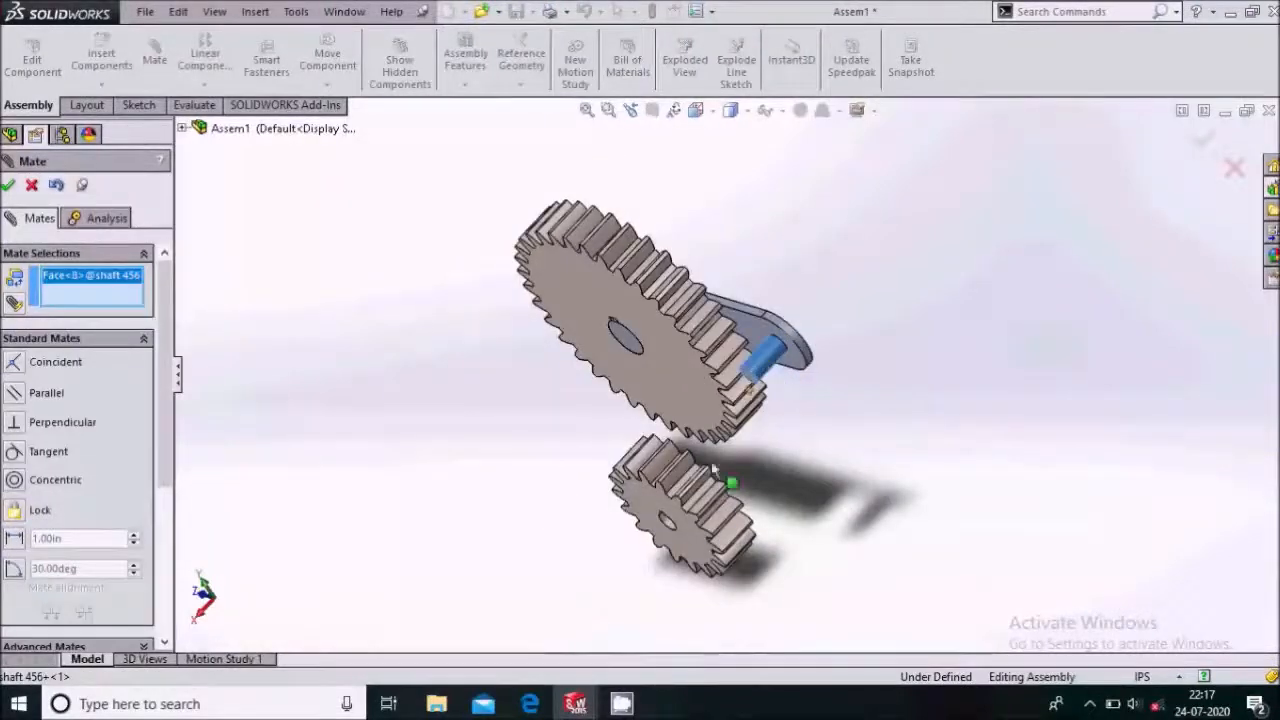
scroll(690, 500, "down", 5)
left_click(690, 474)
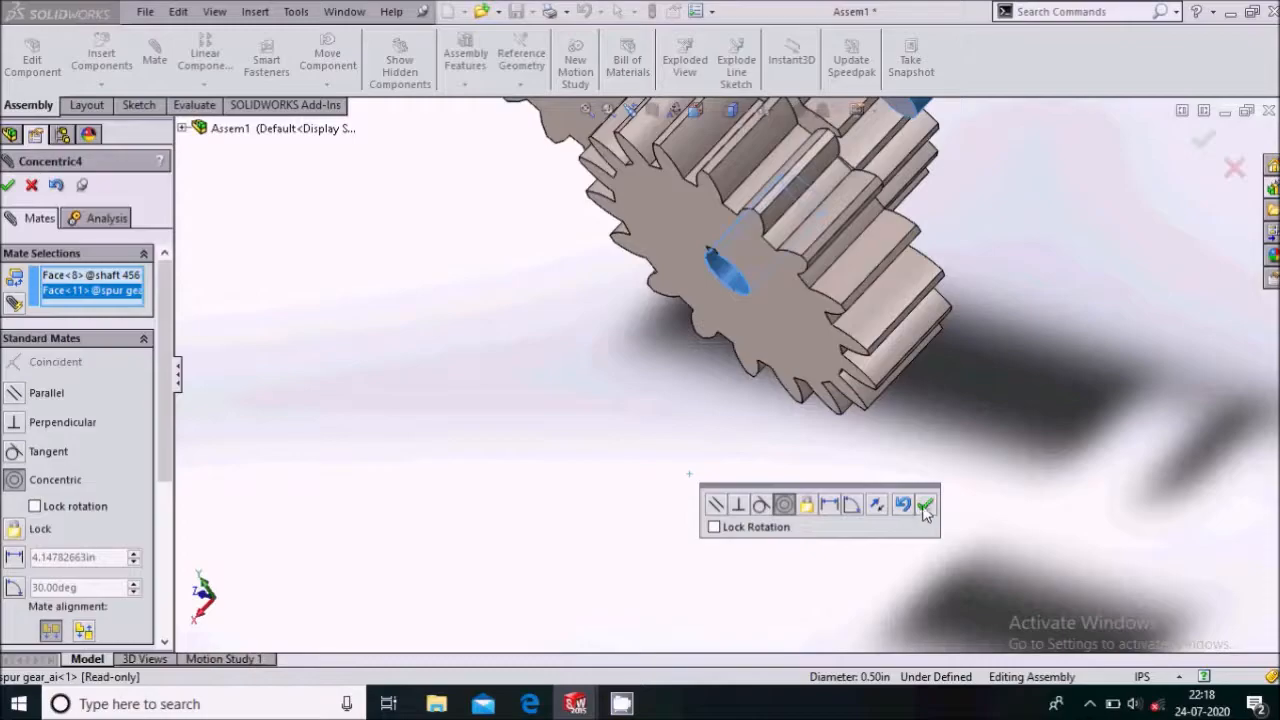
left_click(925, 506)
Add a coincident mate between the small spur gear's flat front face and the end face of shaft 456+, then finish mating
scroll(880, 449, "up", 3)
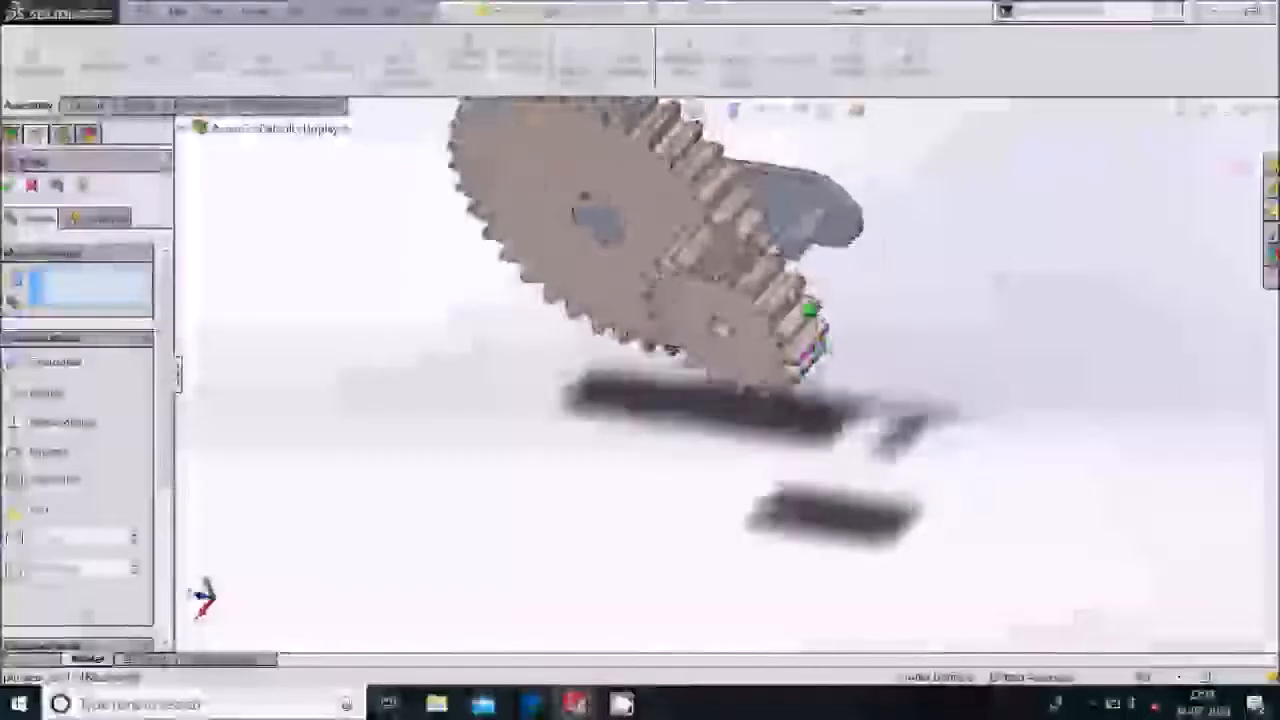
left_click(737, 380)
scroll(785, 275, "down", 2)
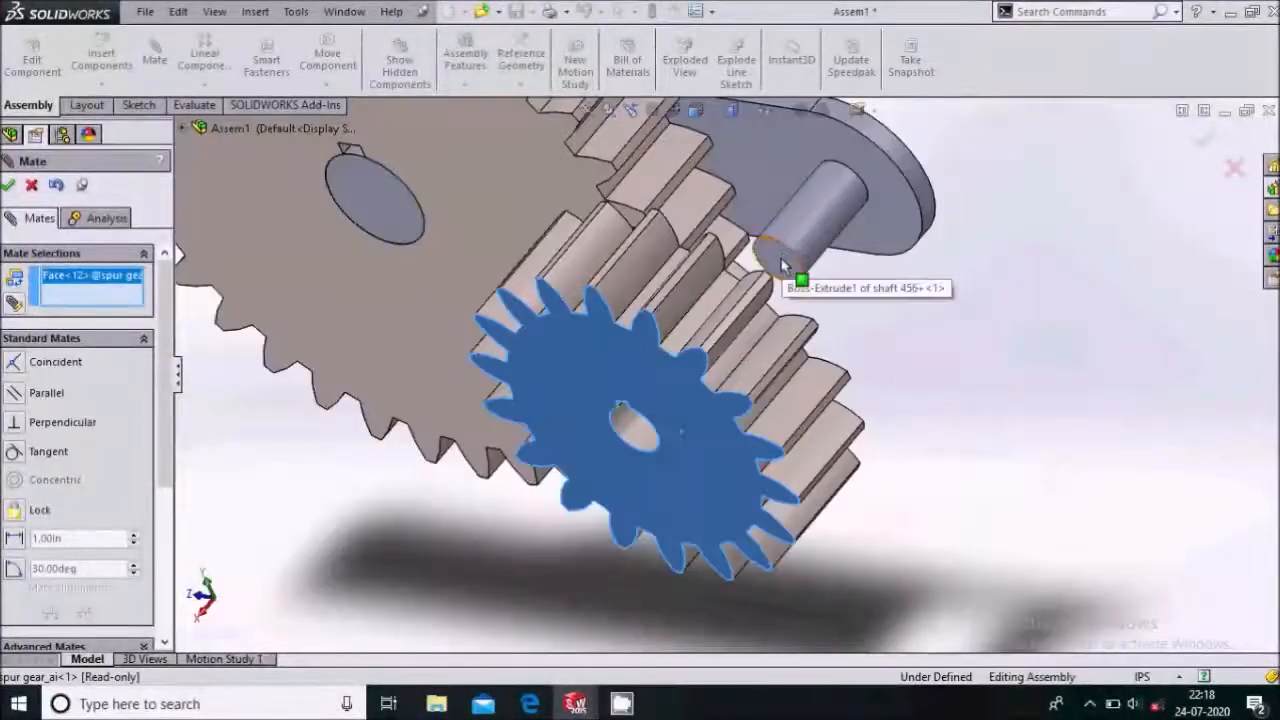
left_click(783, 265)
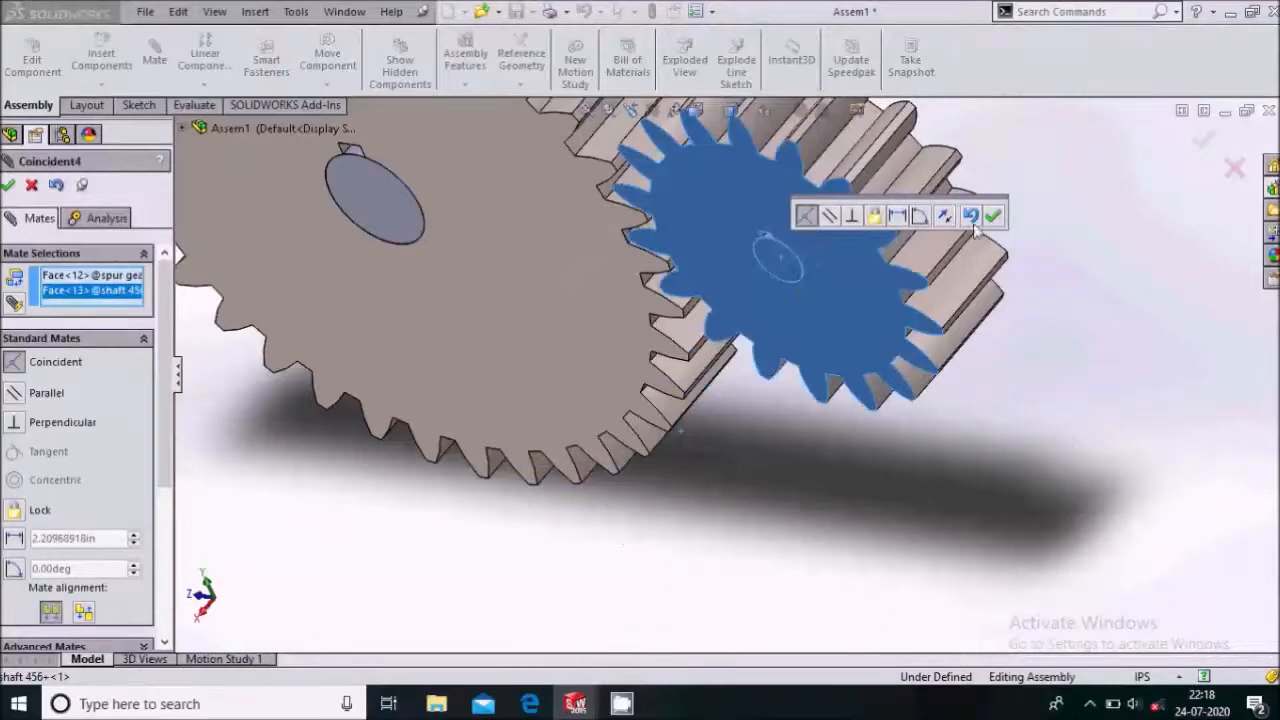
left_click(993, 216)
scroll(891, 371, "up", 3)
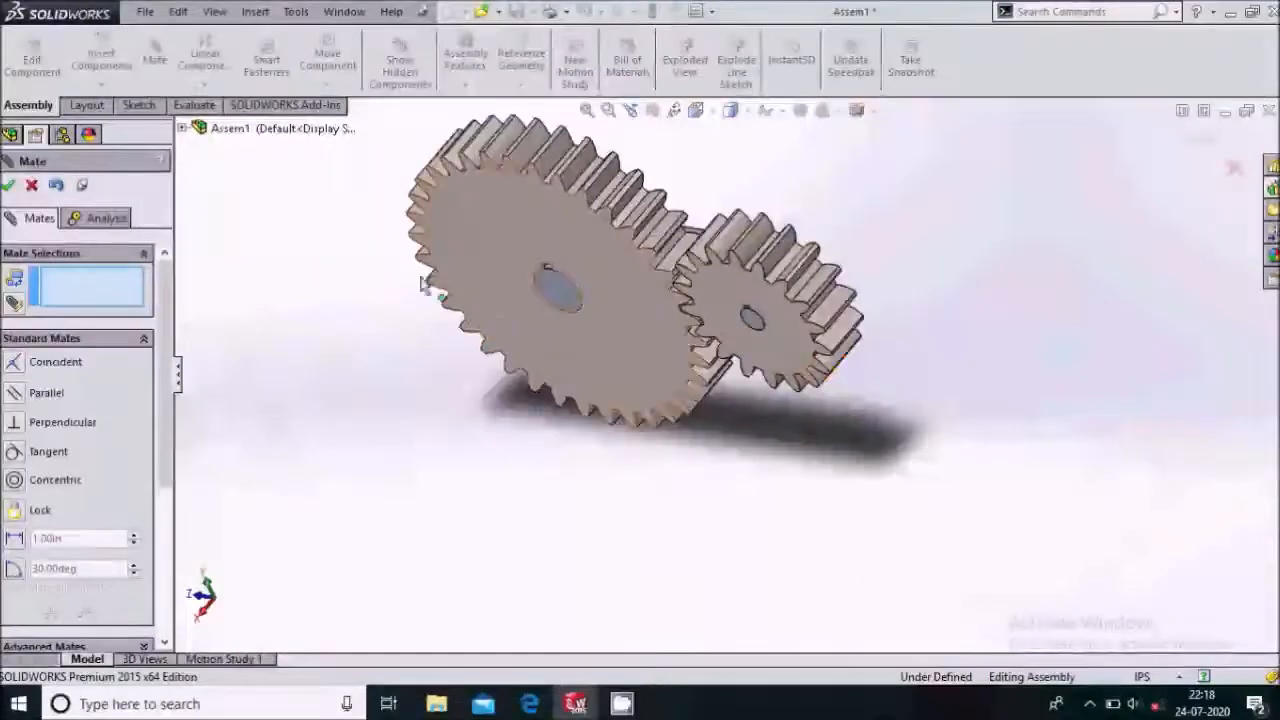
left_click(12, 185)
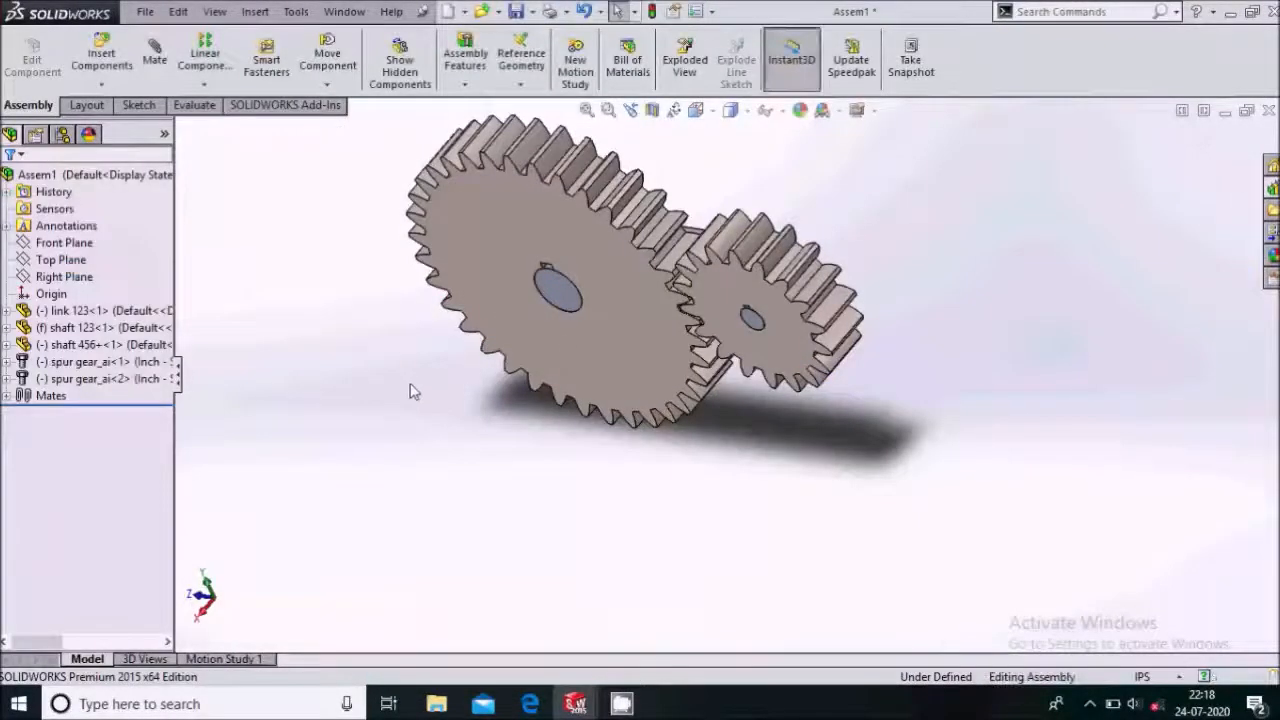
View the assembly normal to the large gear's face and examine how the teeth of the two gears mesh
left_click(612, 280)
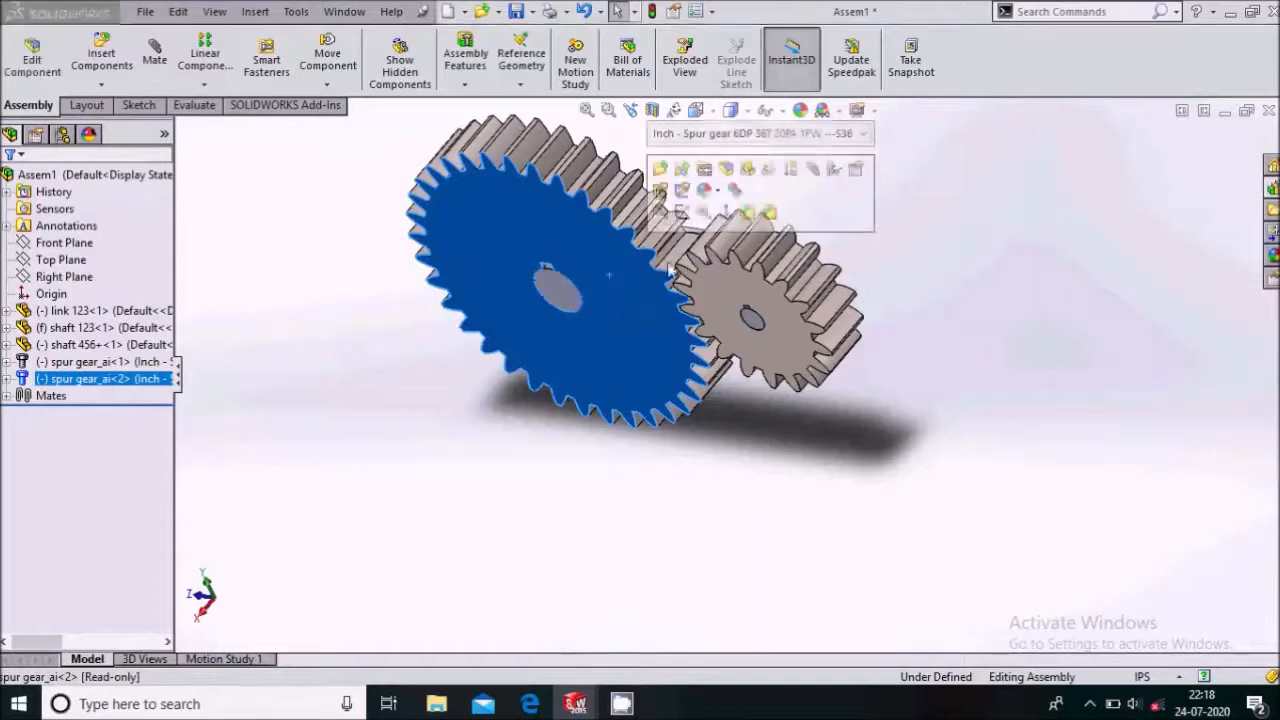
left_click(735, 218)
left_click(835, 277)
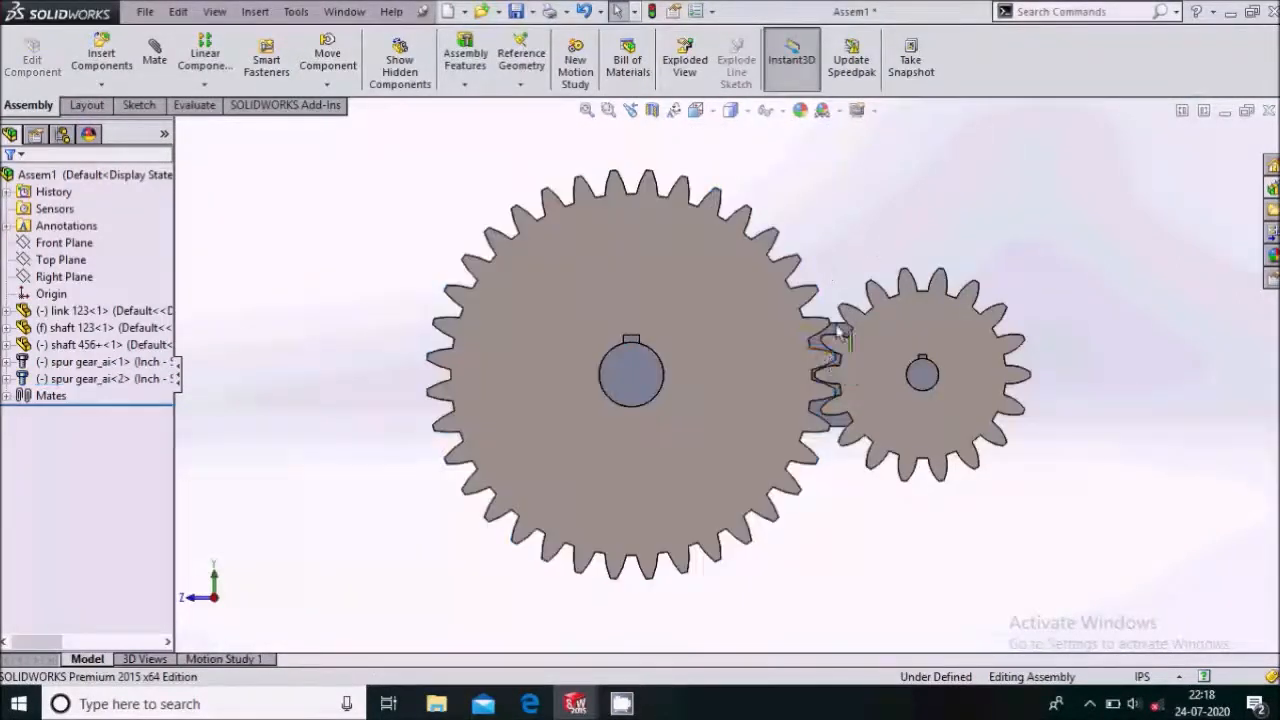
scroll(830, 385, "down", 8)
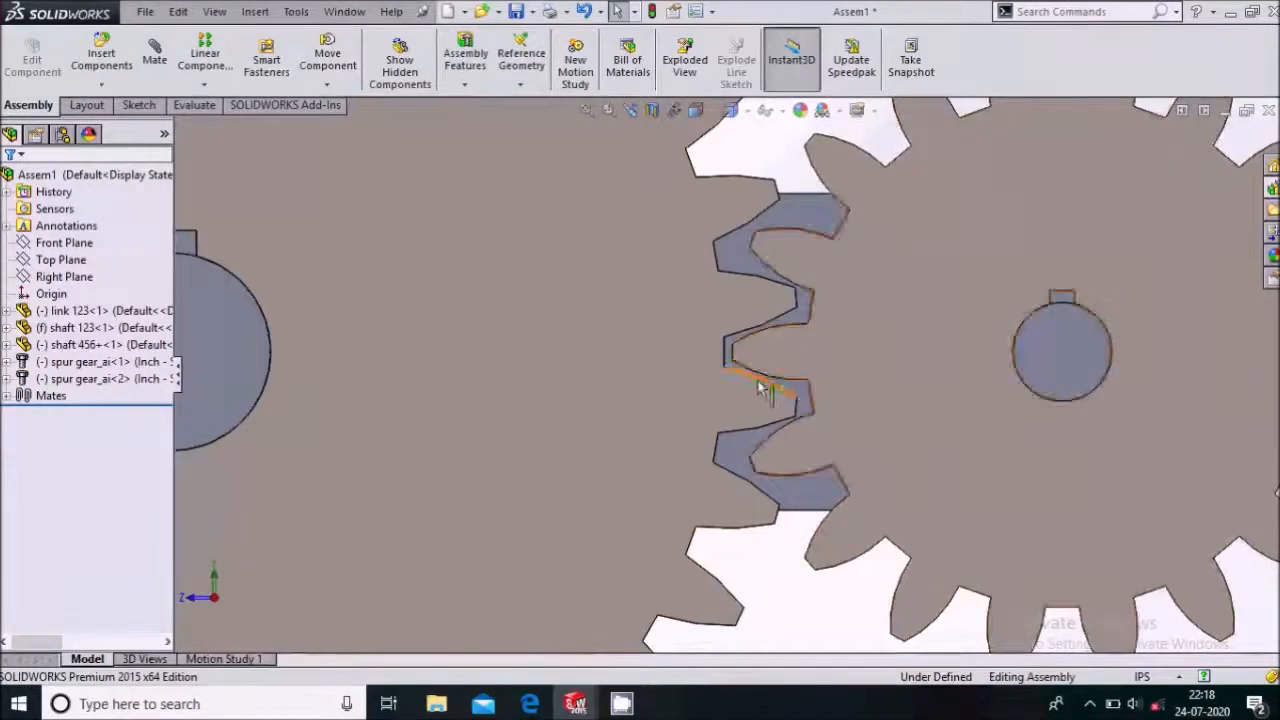
scroll(770, 360, "down", 3)
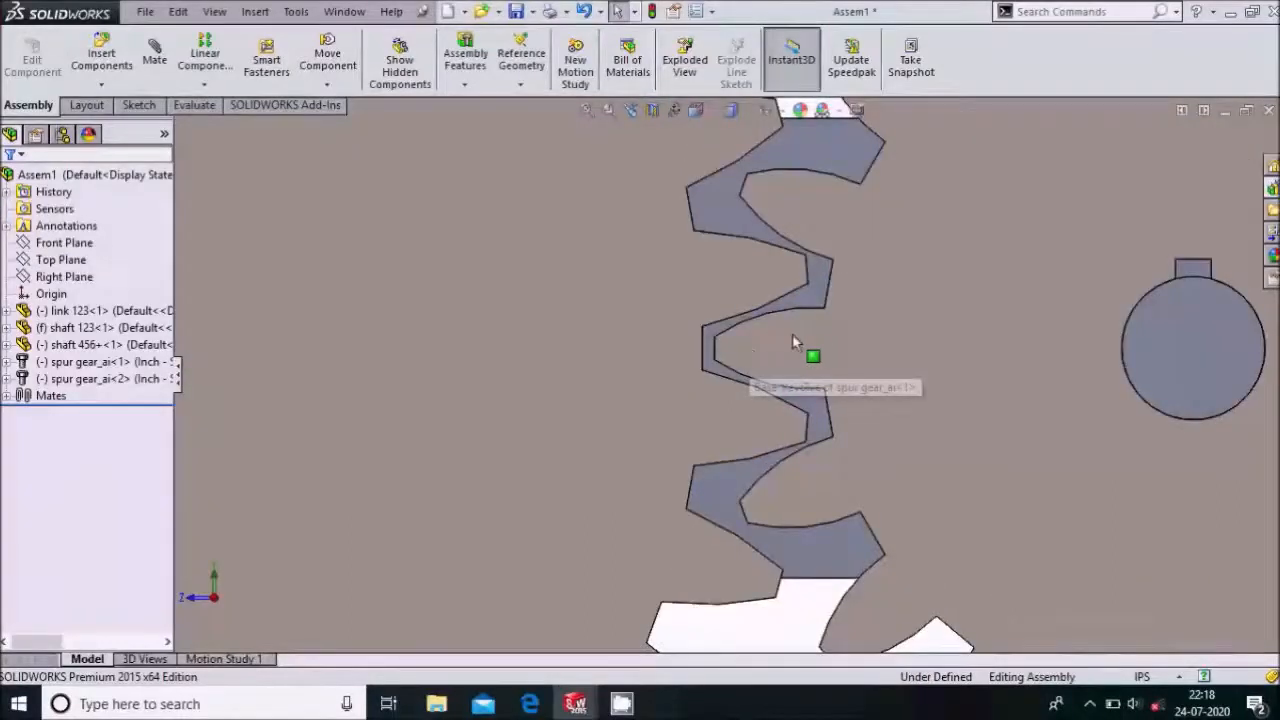
scroll(748, 365, "up", 3)
scroll(745, 368, "up", 5)
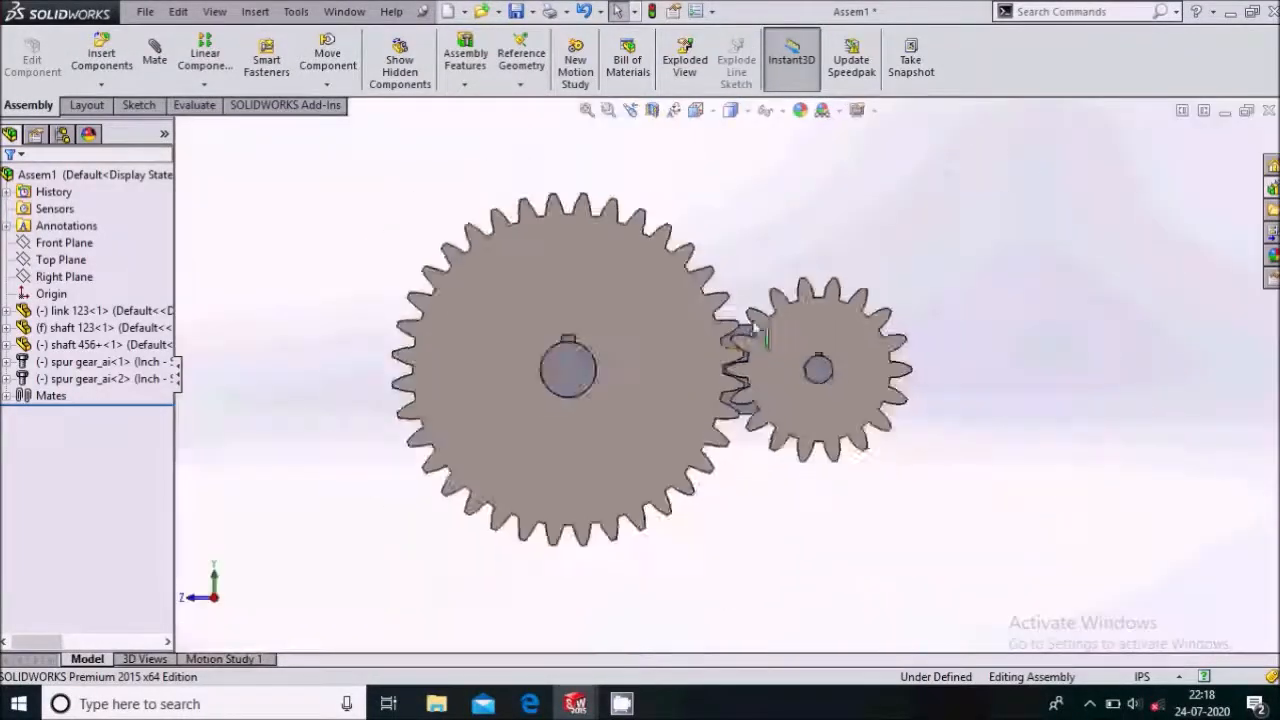
middle_click_drag(728, 203, 720, 211)
scroll(682, 345, "down", 2)
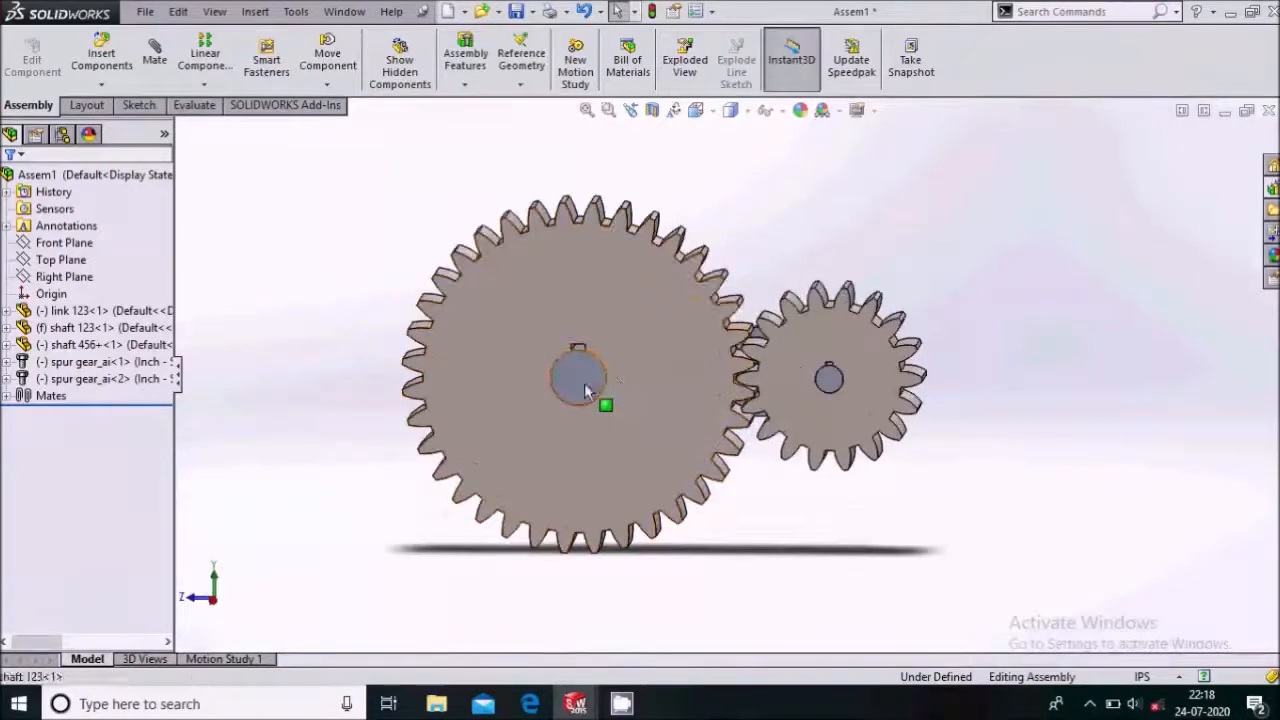
Hide shaft 123 and shaft 456+ to expose the bores of both gears
right_click(585, 390)
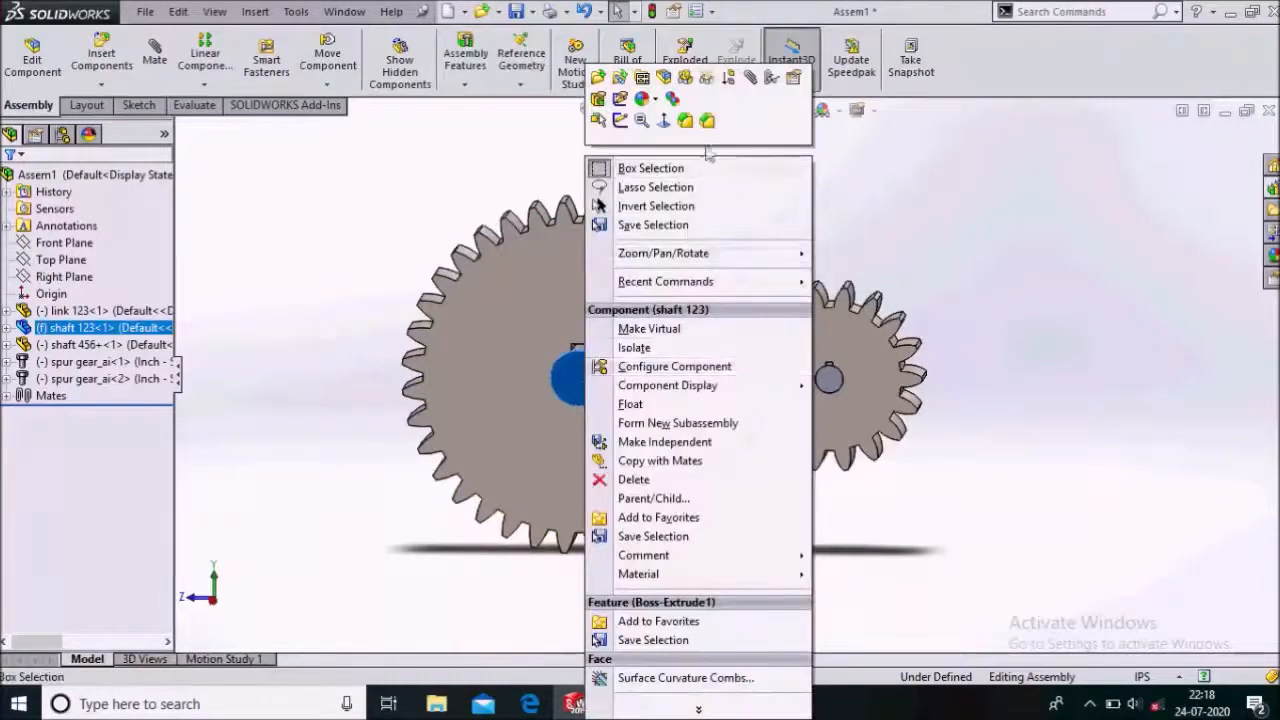
left_click(788, 84)
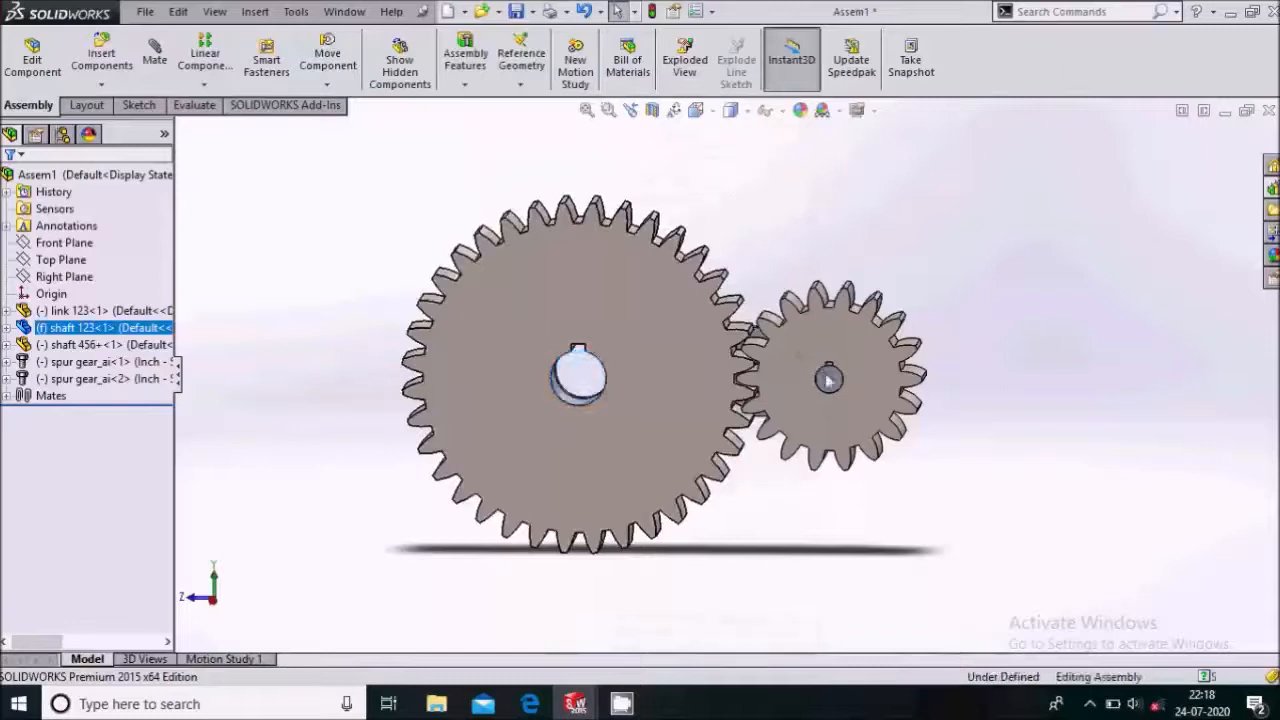
left_click(828, 380)
scroll(828, 380, "down", 2)
right_click(828, 380)
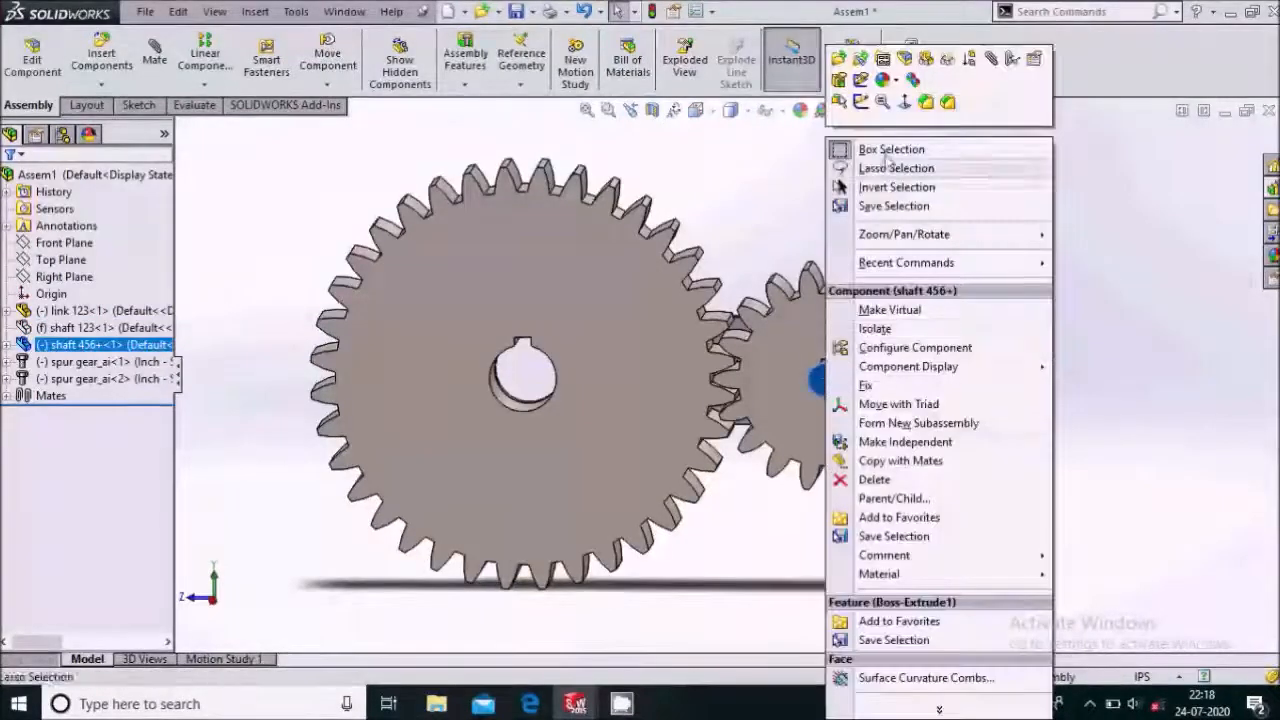
left_click(927, 63)
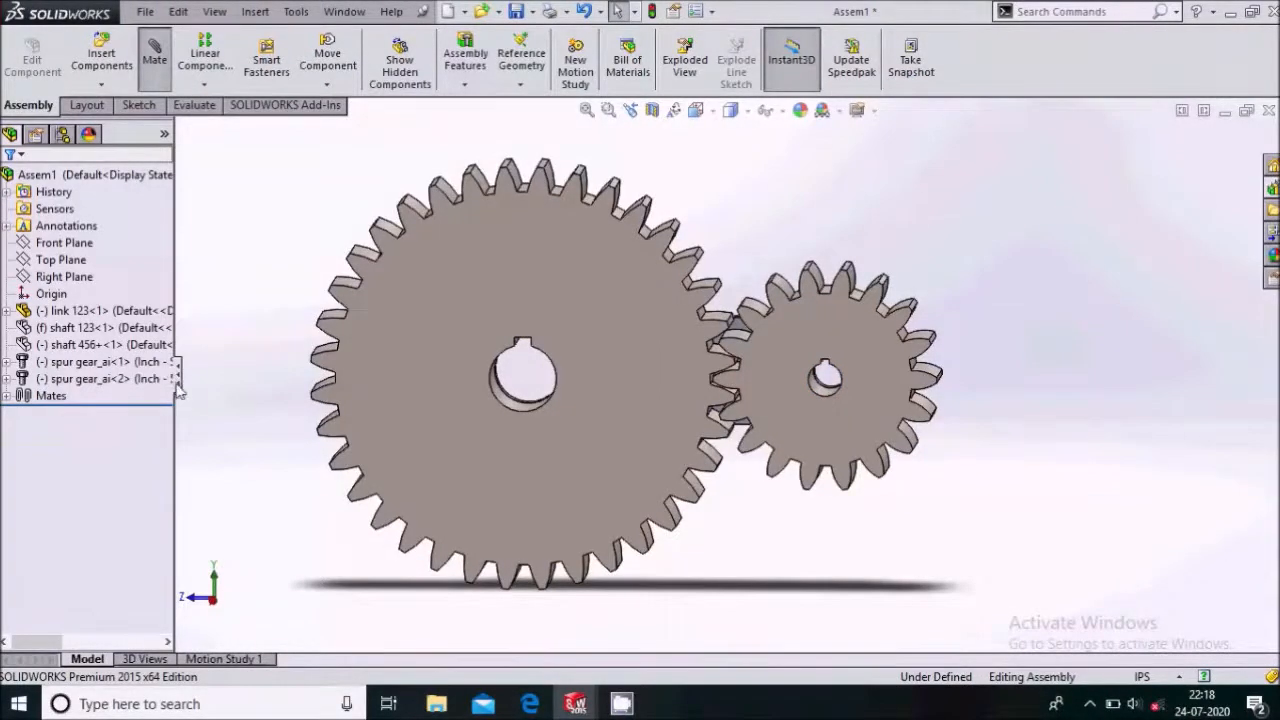
Start a mechanical gear mate between the cylindrical bore faces of the large and small spur gears
scroll(83, 543, "down", 5)
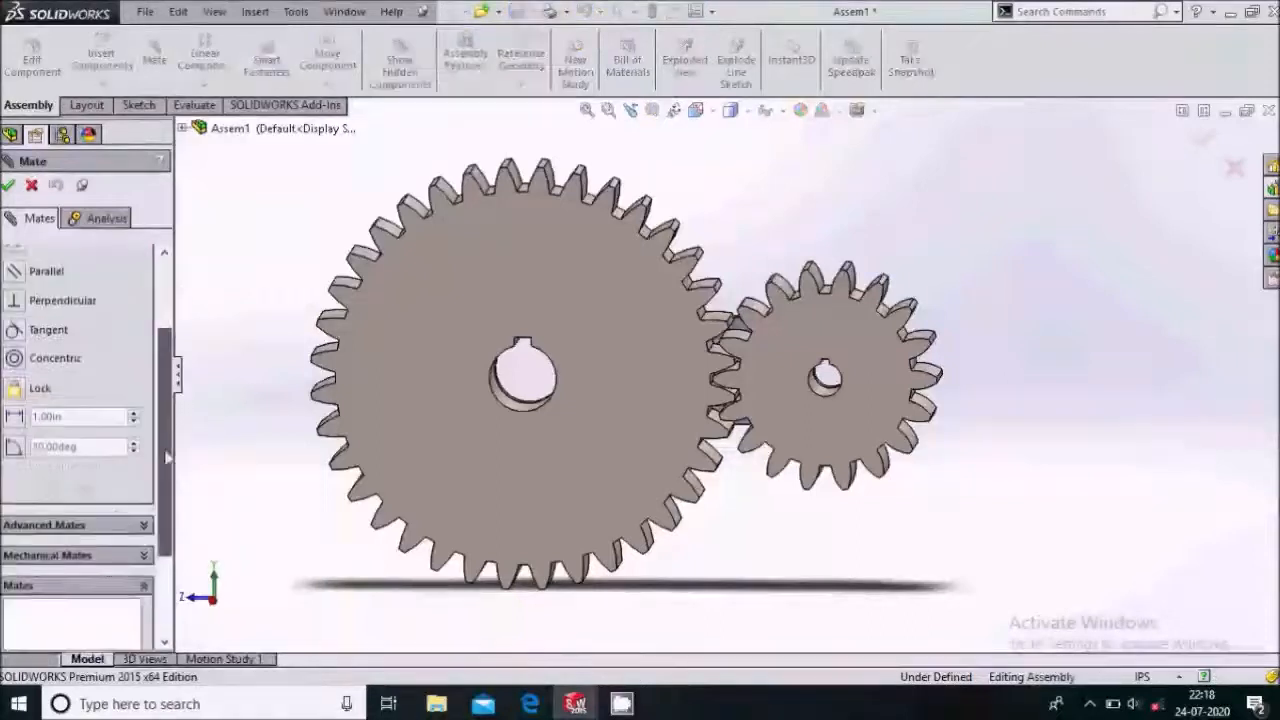
left_click(80, 551)
left_click(14, 275)
scroll(505, 395, "down", 5)
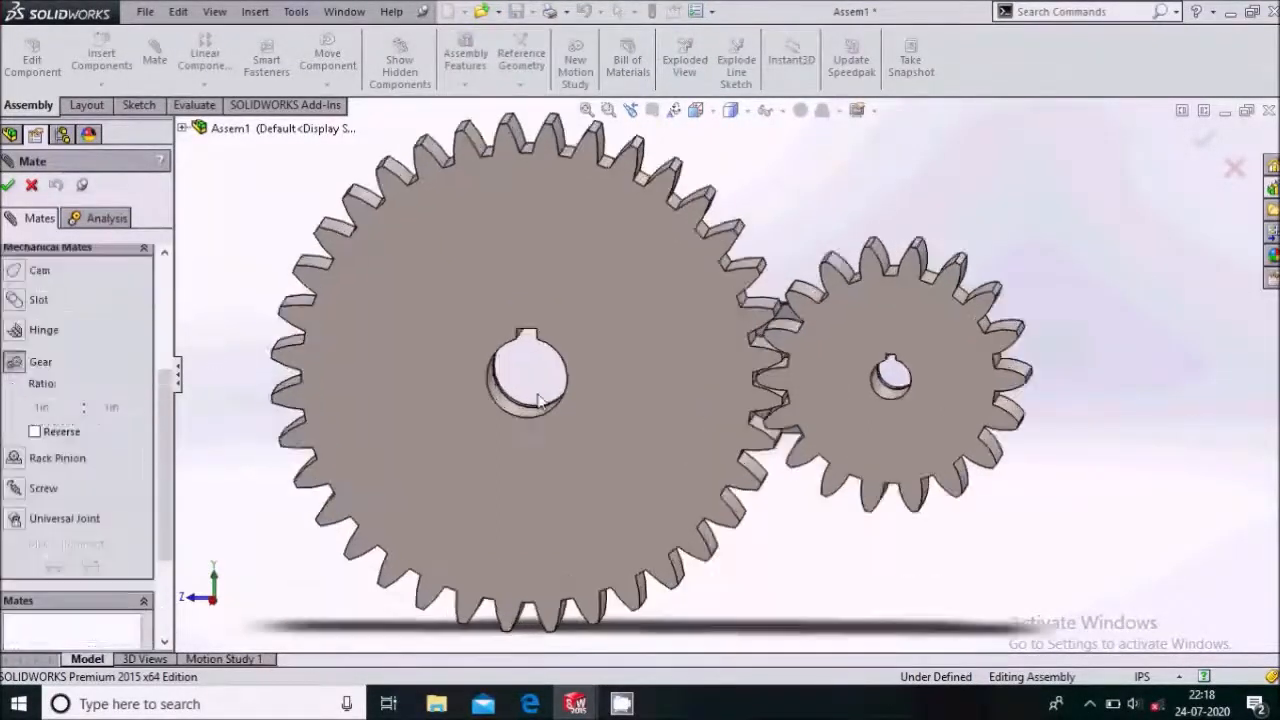
left_click(524, 425)
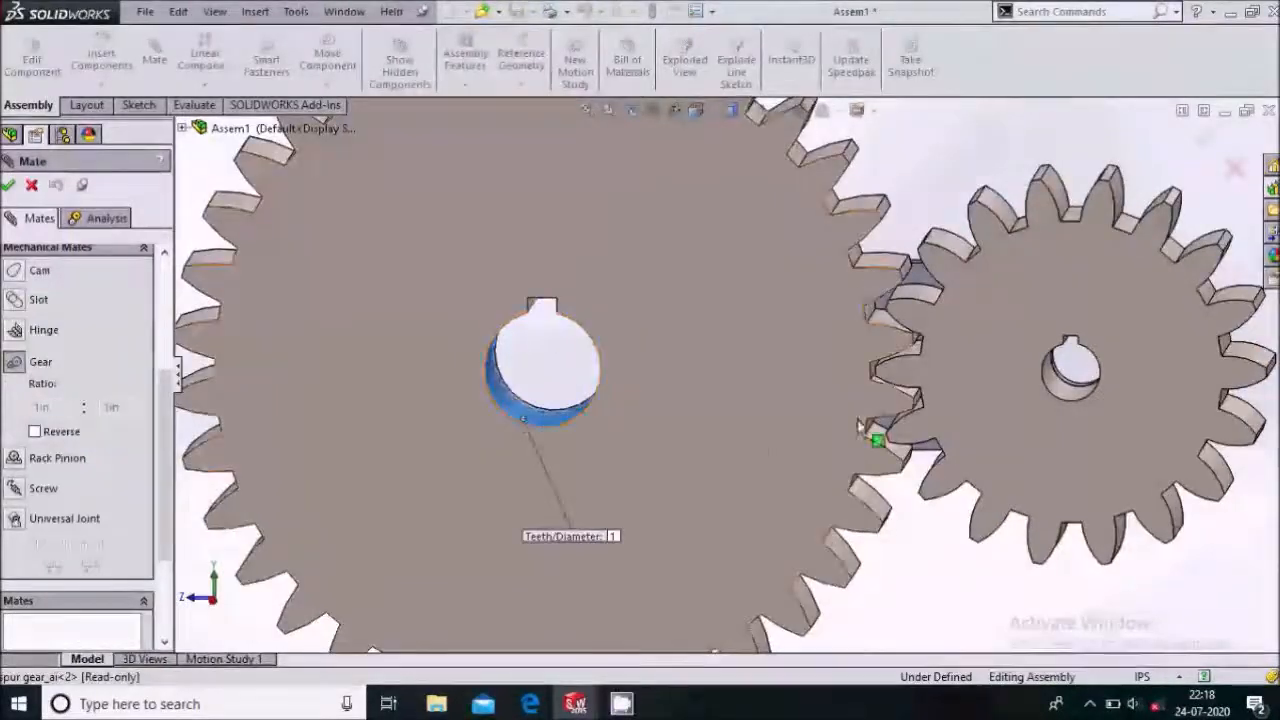
left_click(1062, 398)
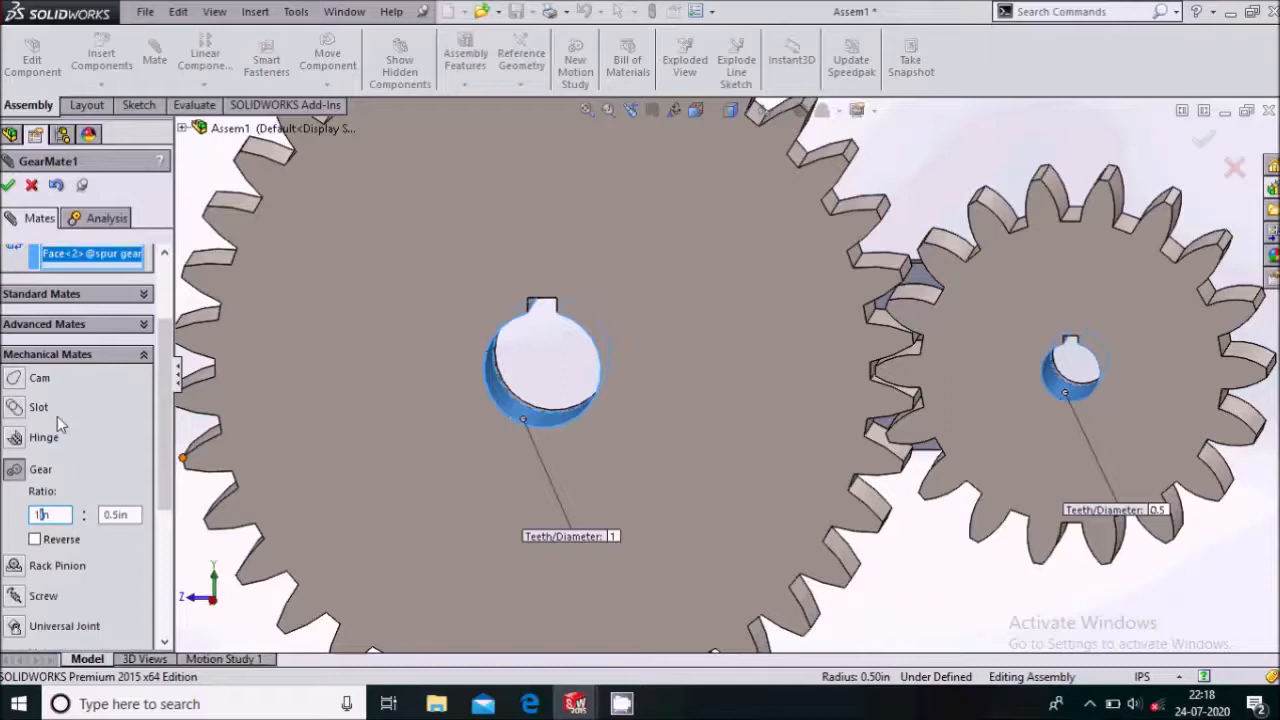
Set the gear mate's ratio to 36 : 18 without reversing it, and accept the mate
left_click_drag(57, 514, 10, 514)
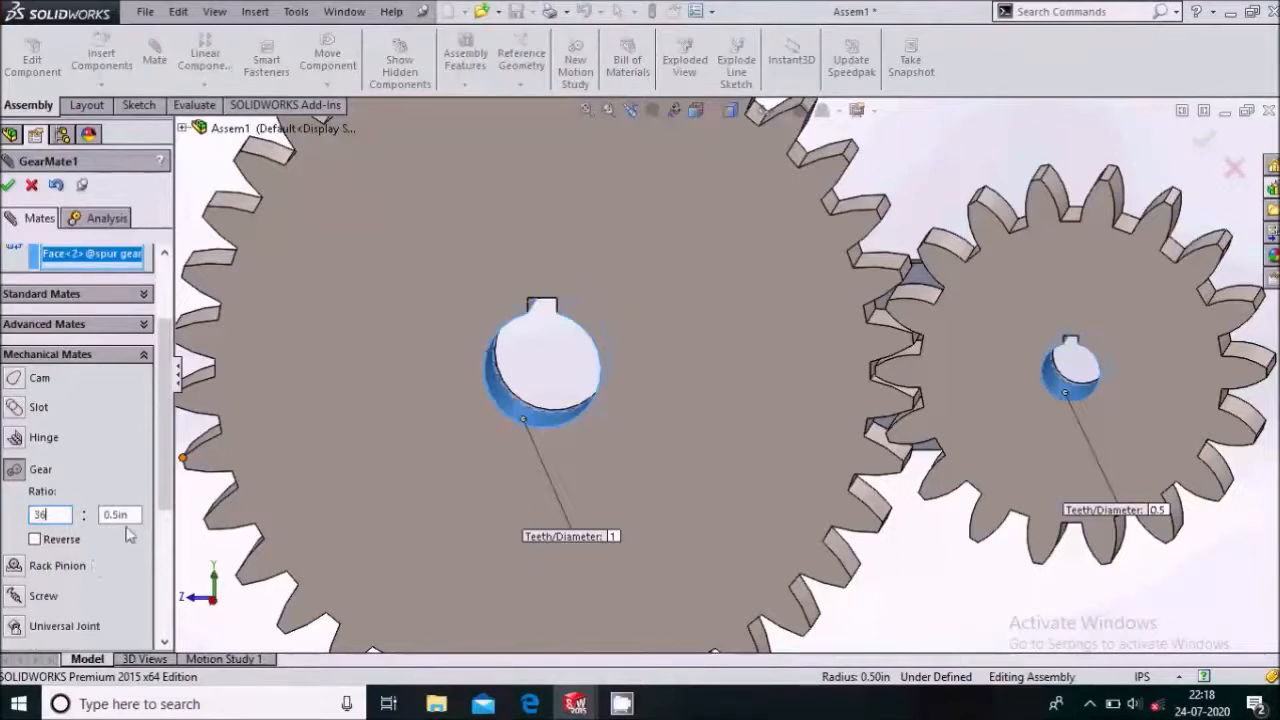
key("Tab")
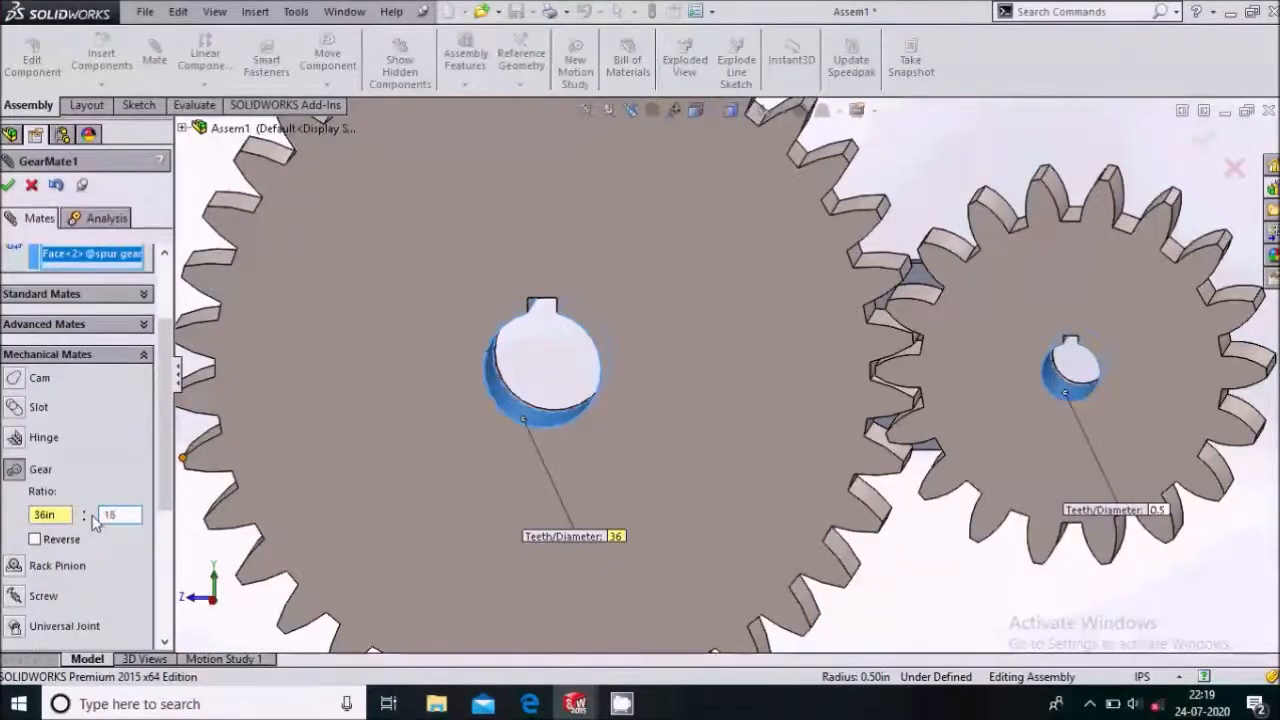
key("Tab")
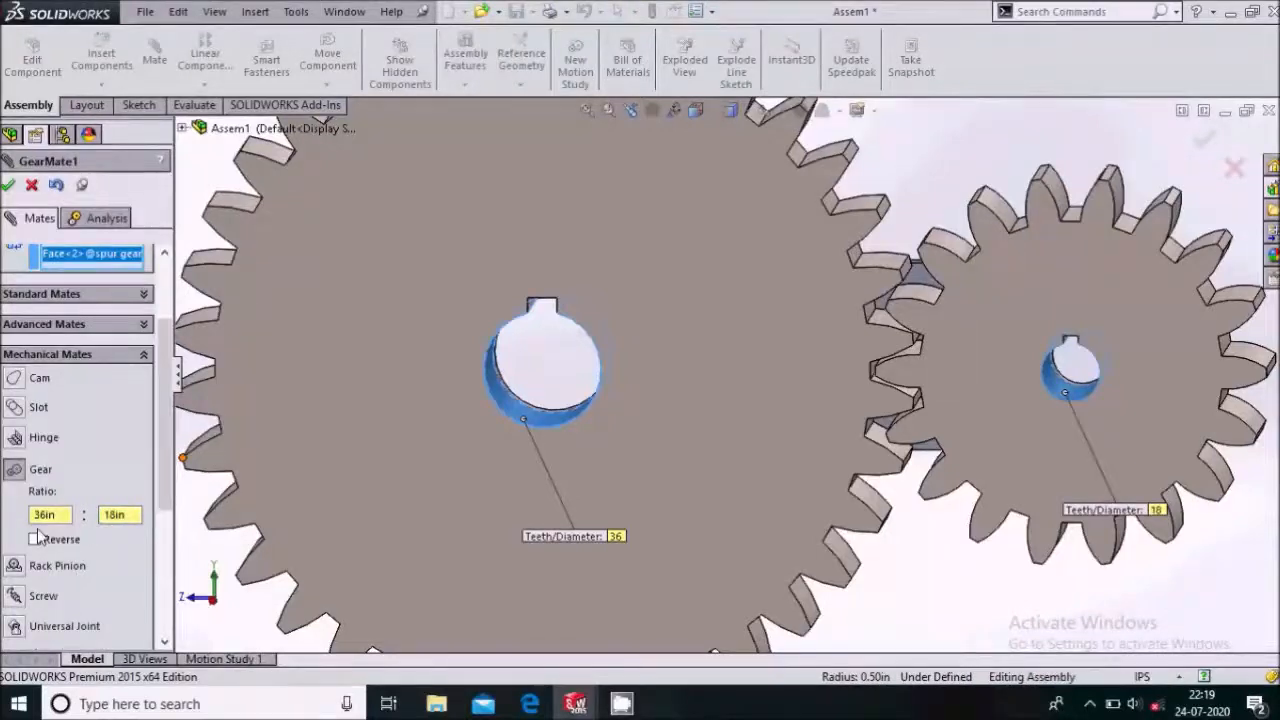
scroll(334, 506, "up", 3)
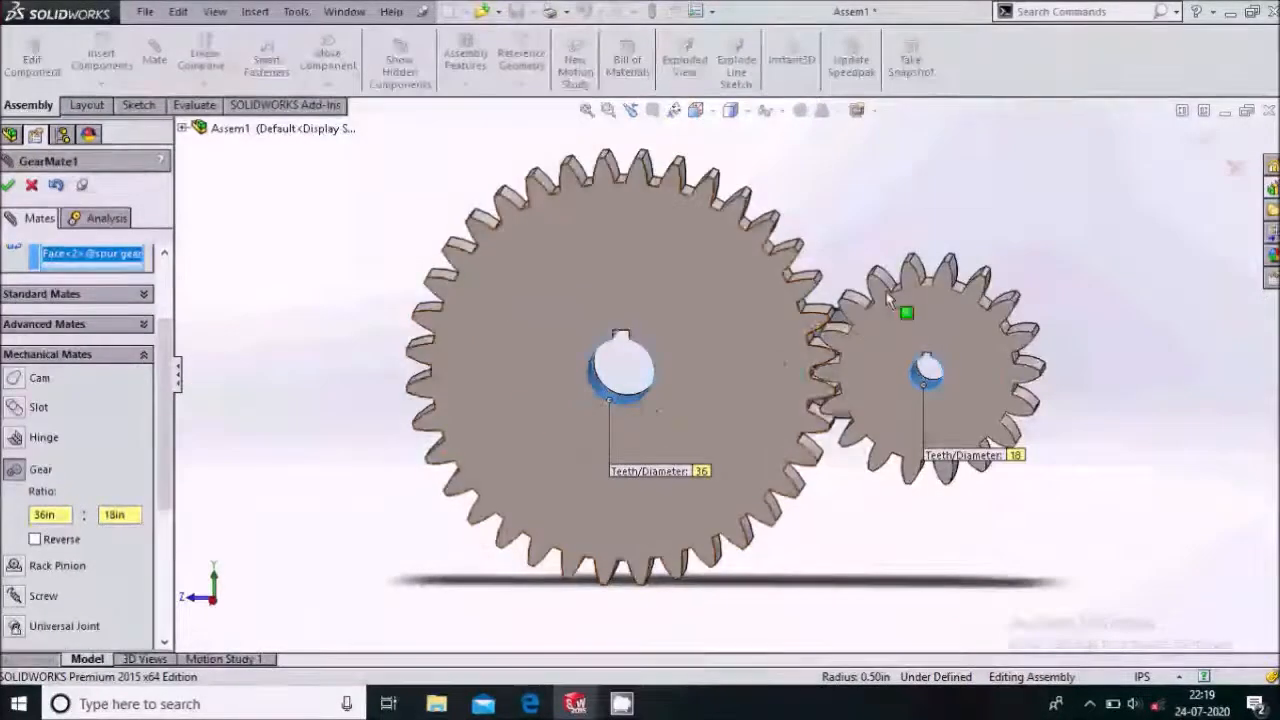
scroll(892, 300, "down", 1)
scroll(729, 486, "up", 3)
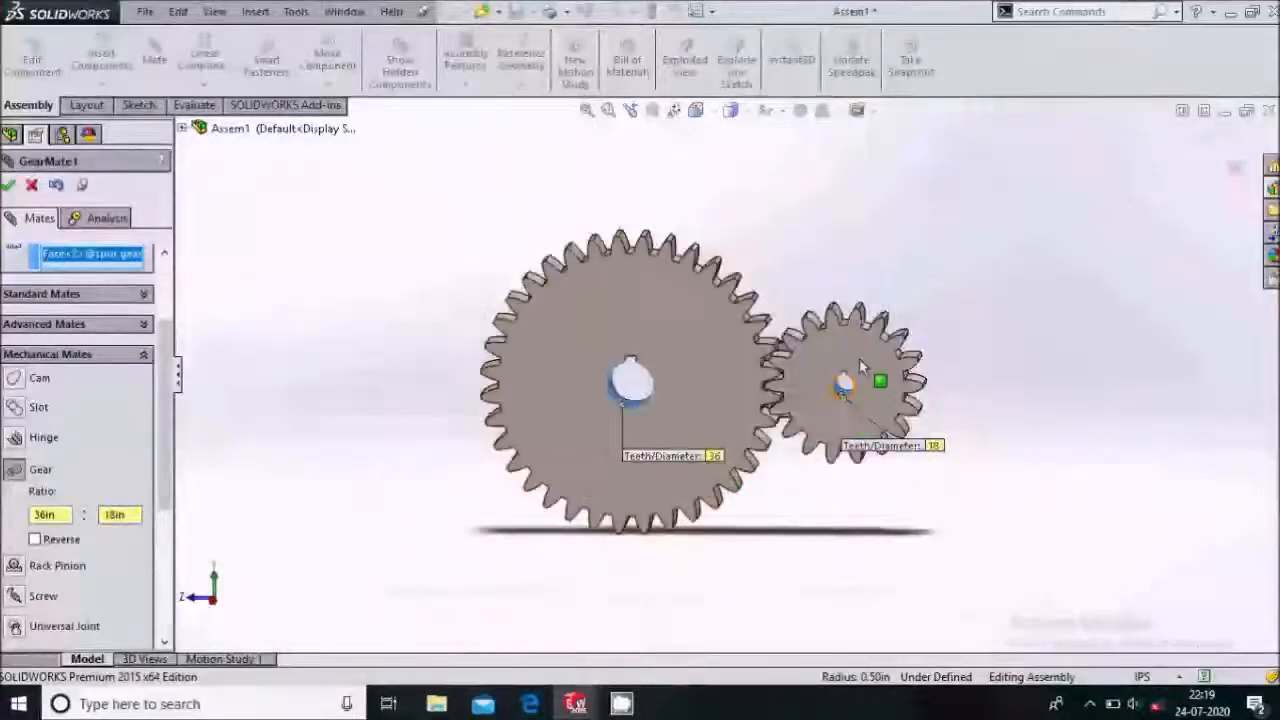
scroll(789, 393, "down", 1)
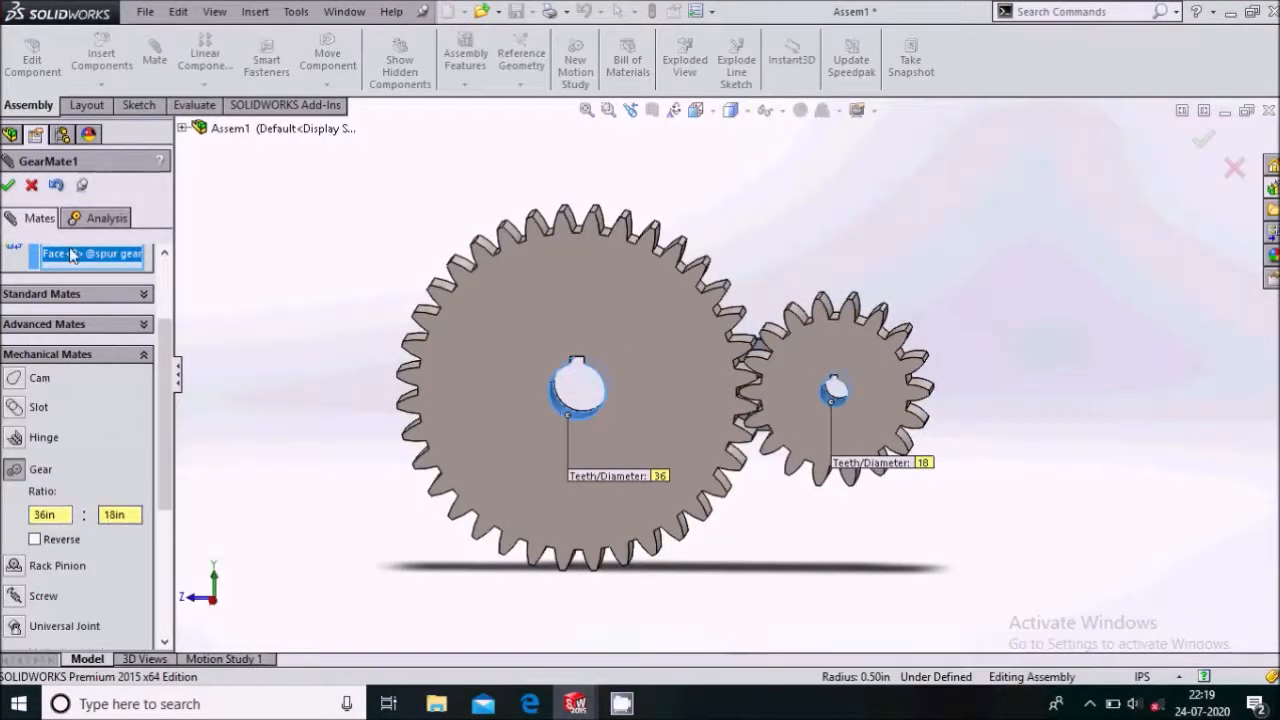
left_click(9, 186)
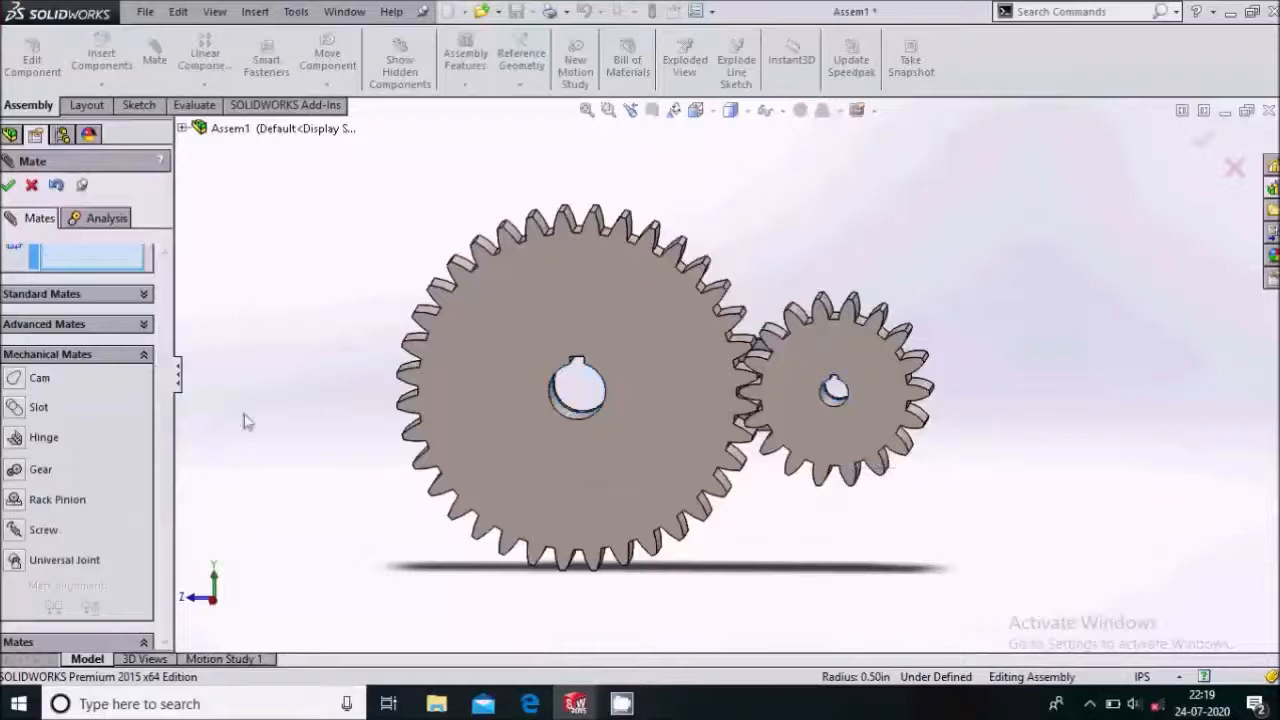
left_click(10, 187)
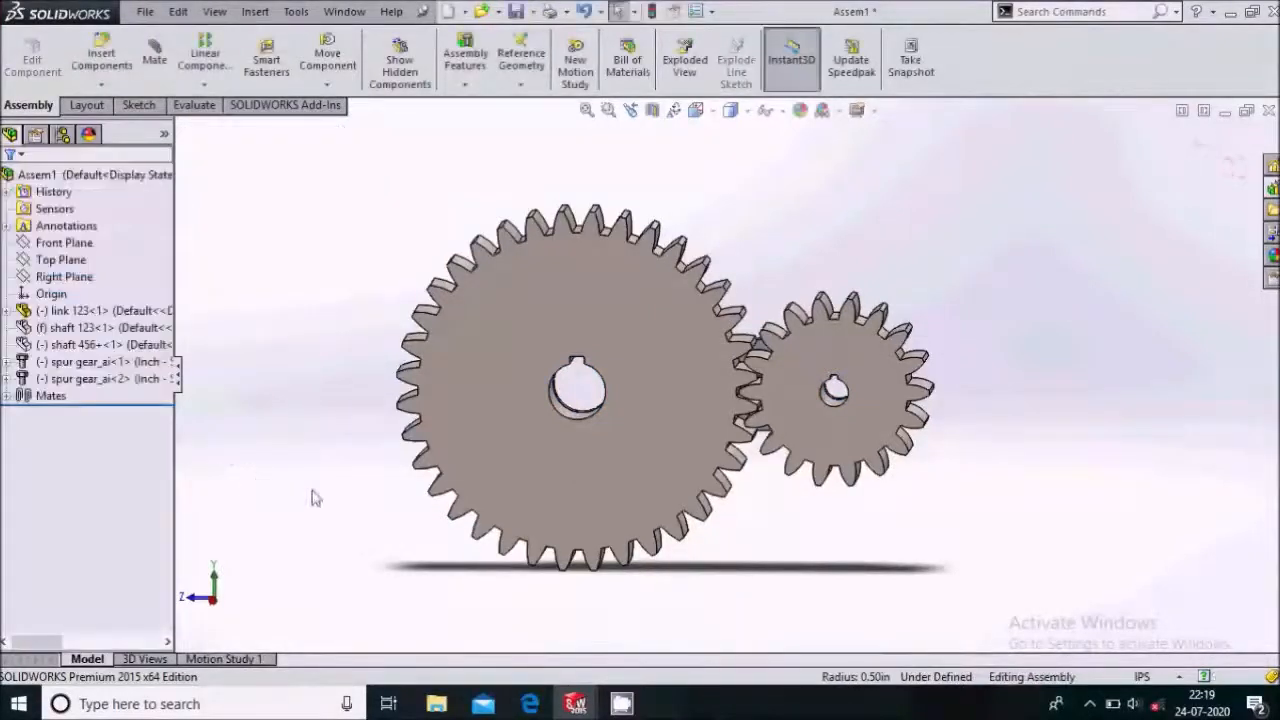
Color the large spur gear yellow and the small spur gear light cyan, applying both appearances at component level
scroll(666, 388, "up", 3)
middle_click_drag(769, 318, 667, 387)
scroll(667, 387, "down", 3)
scroll(688, 351, "up", 2)
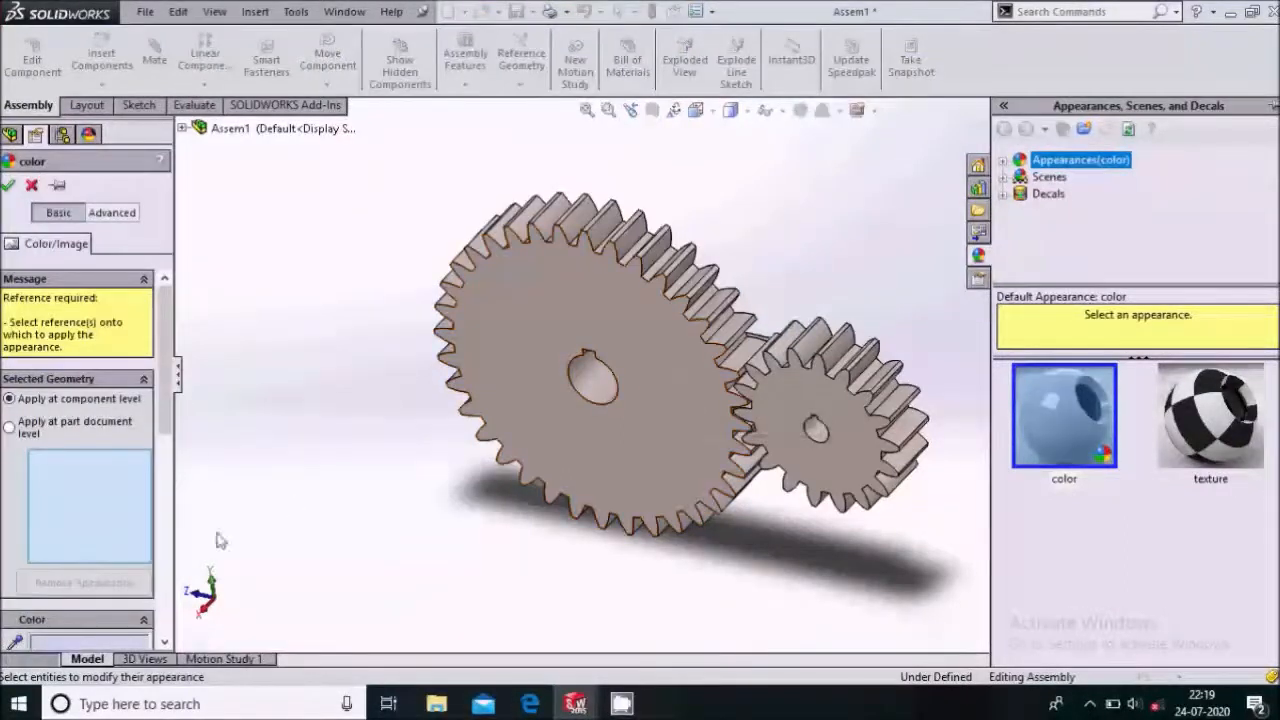
left_click_drag(168, 433, 171, 483)
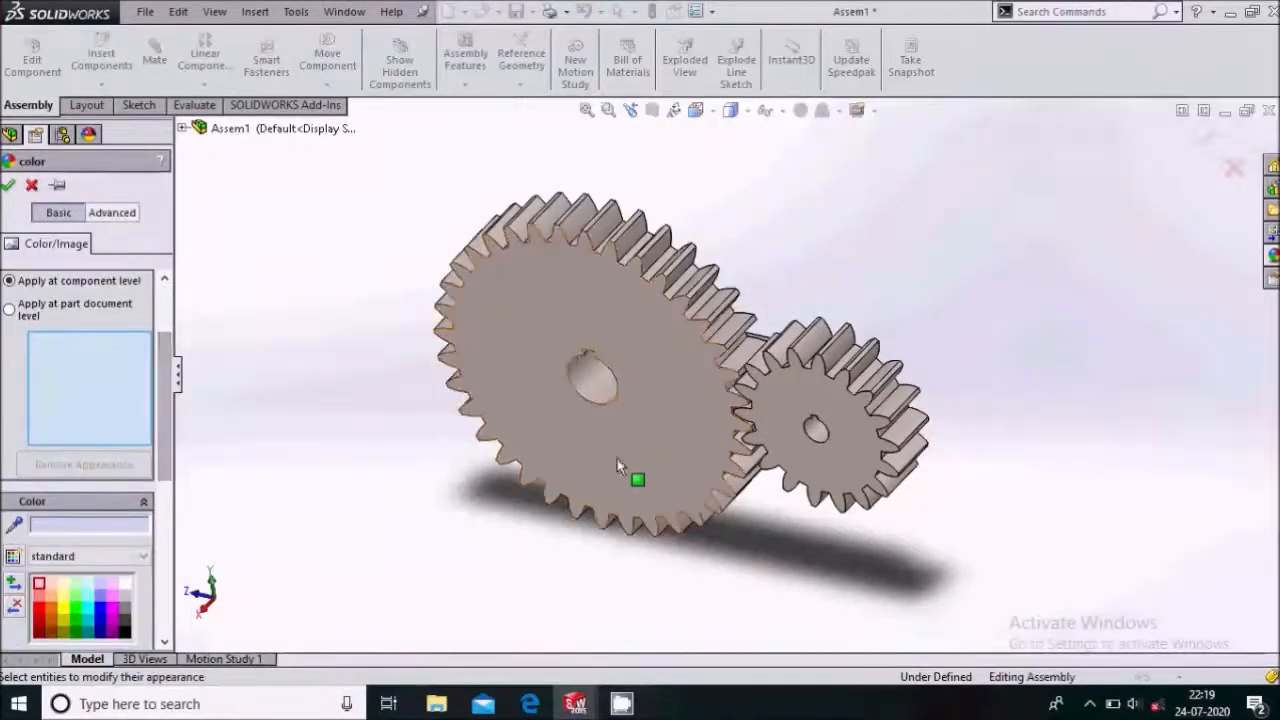
left_click(616, 463)
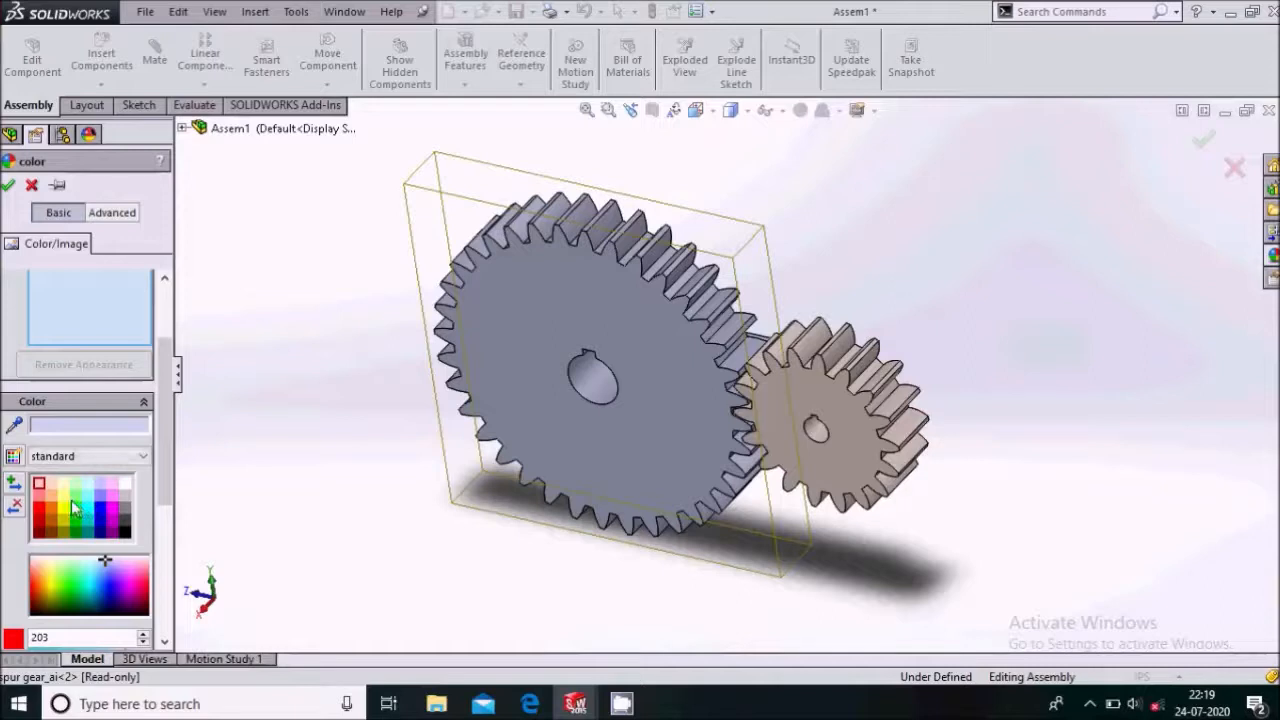
left_click(66, 511)
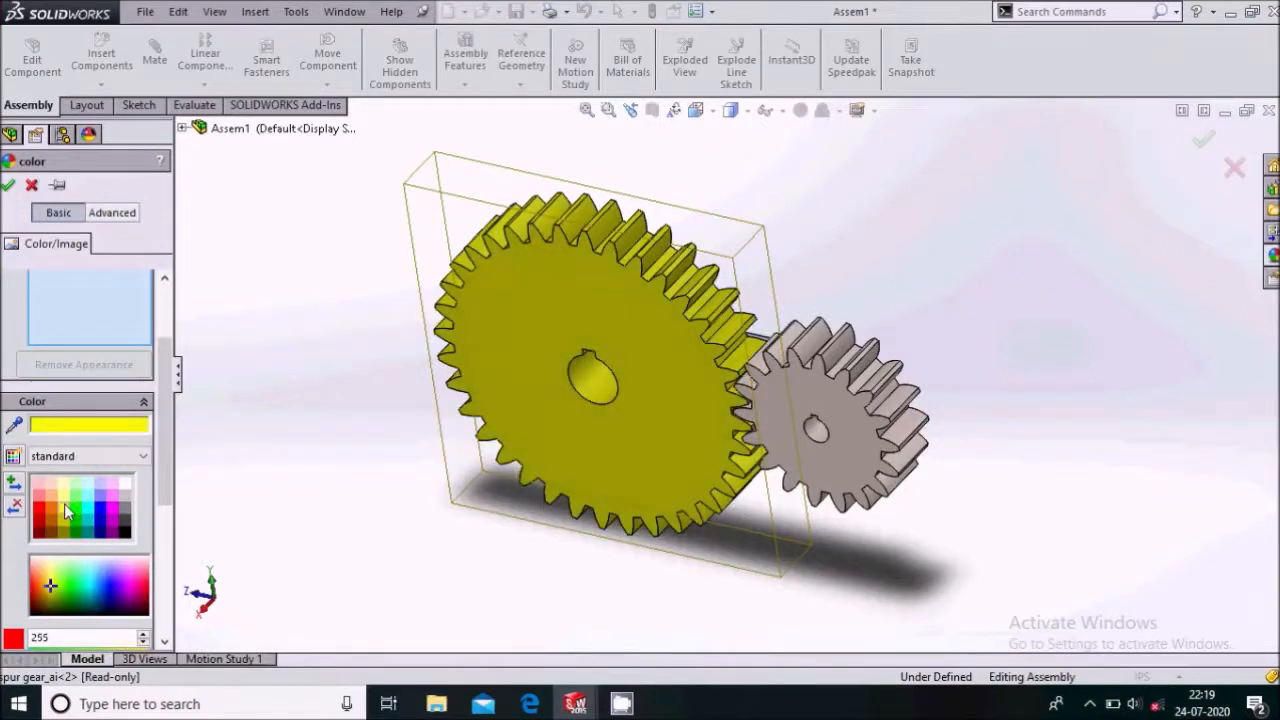
left_click(8, 185)
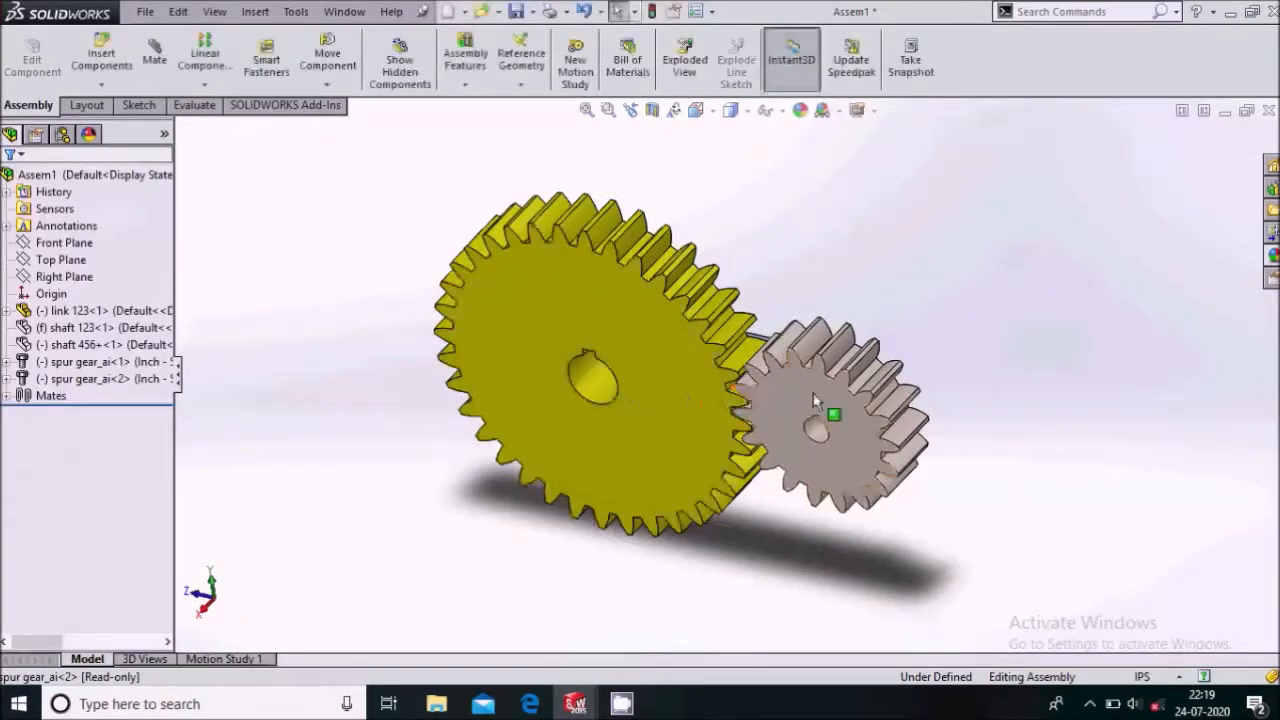
left_click(853, 440)
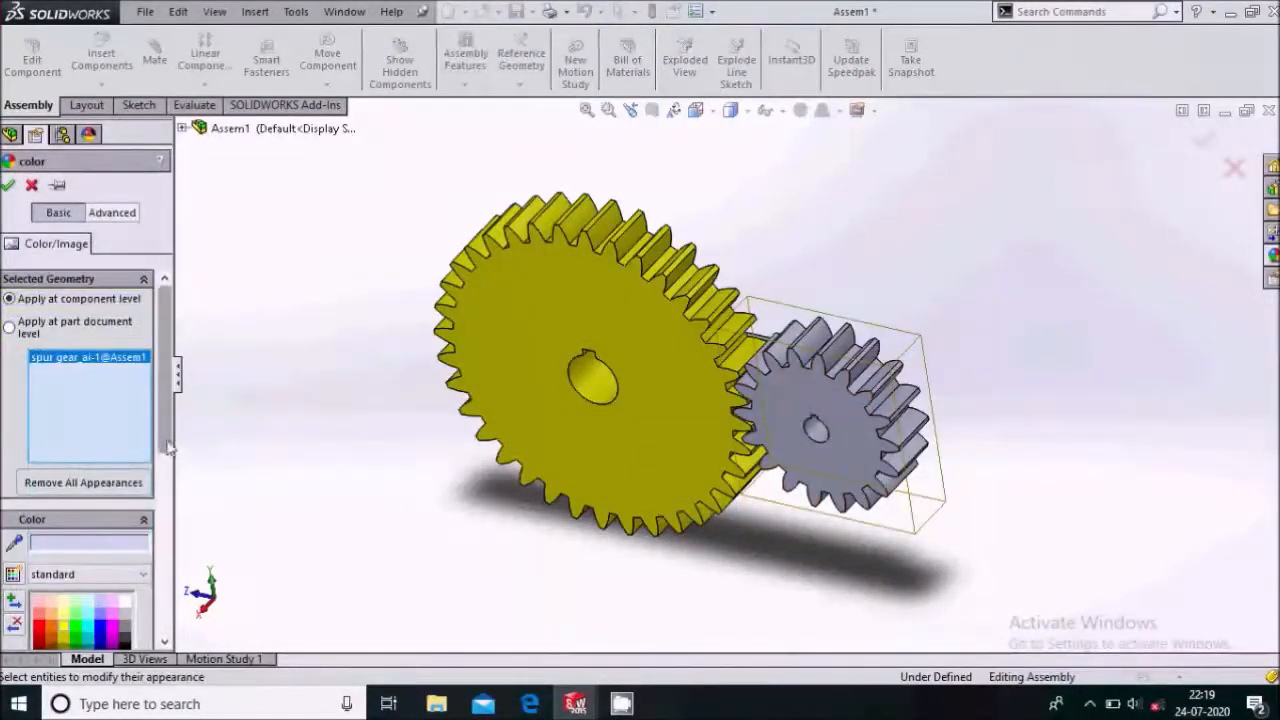
left_click(88, 543)
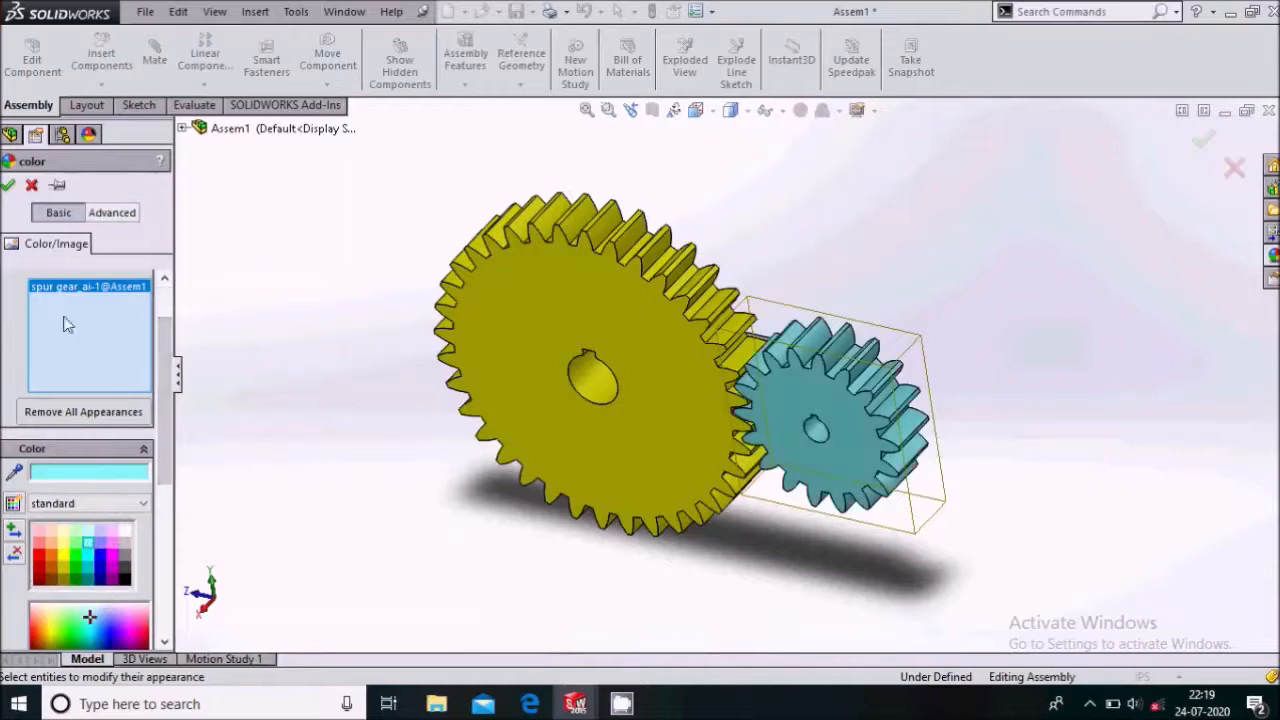
Color the link 123 component magenta at component level and accept the appearance
middle_click_drag(884, 190, 840, 296)
scroll(749, 371, "down", 2)
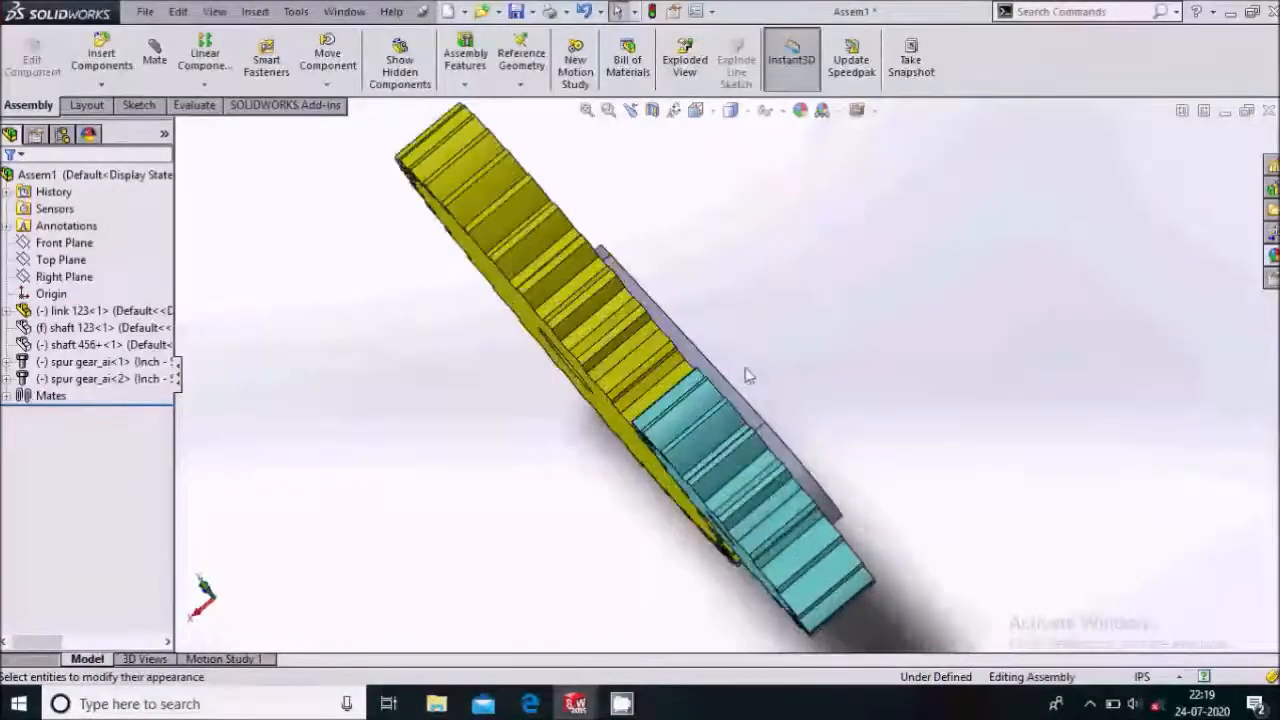
middle_click_drag(802, 207, 790, 220)
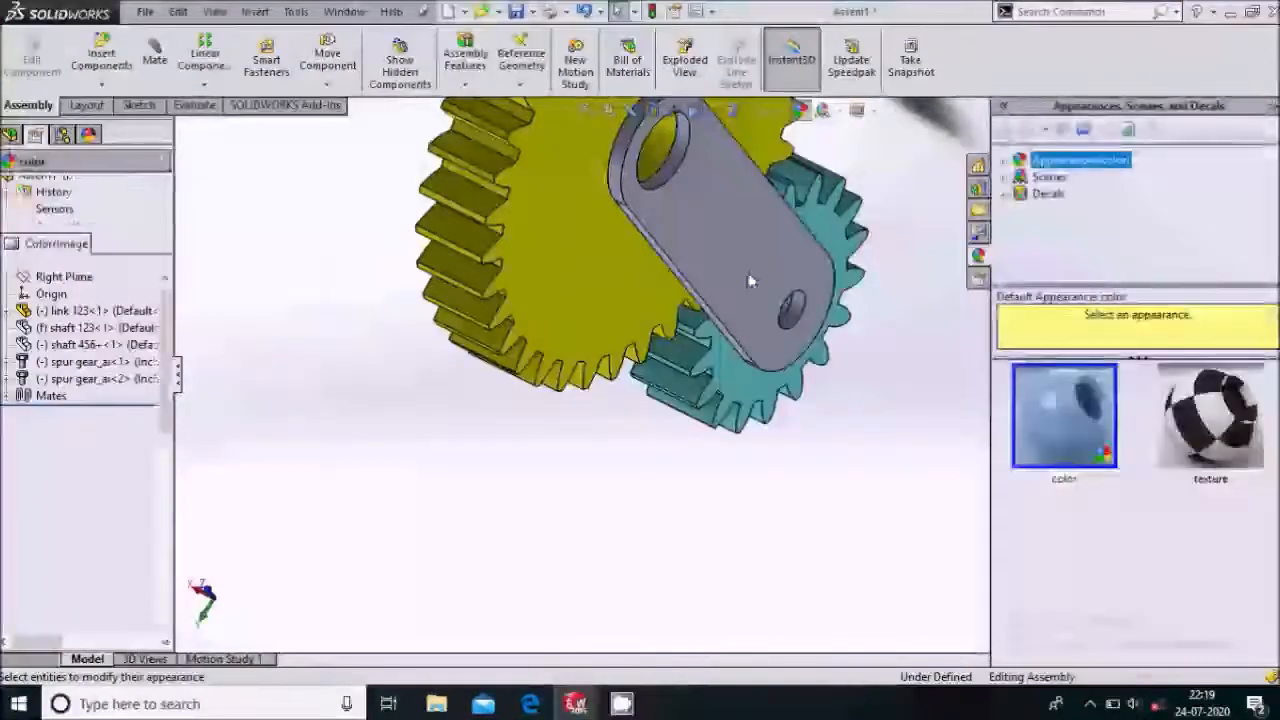
left_click(748, 280)
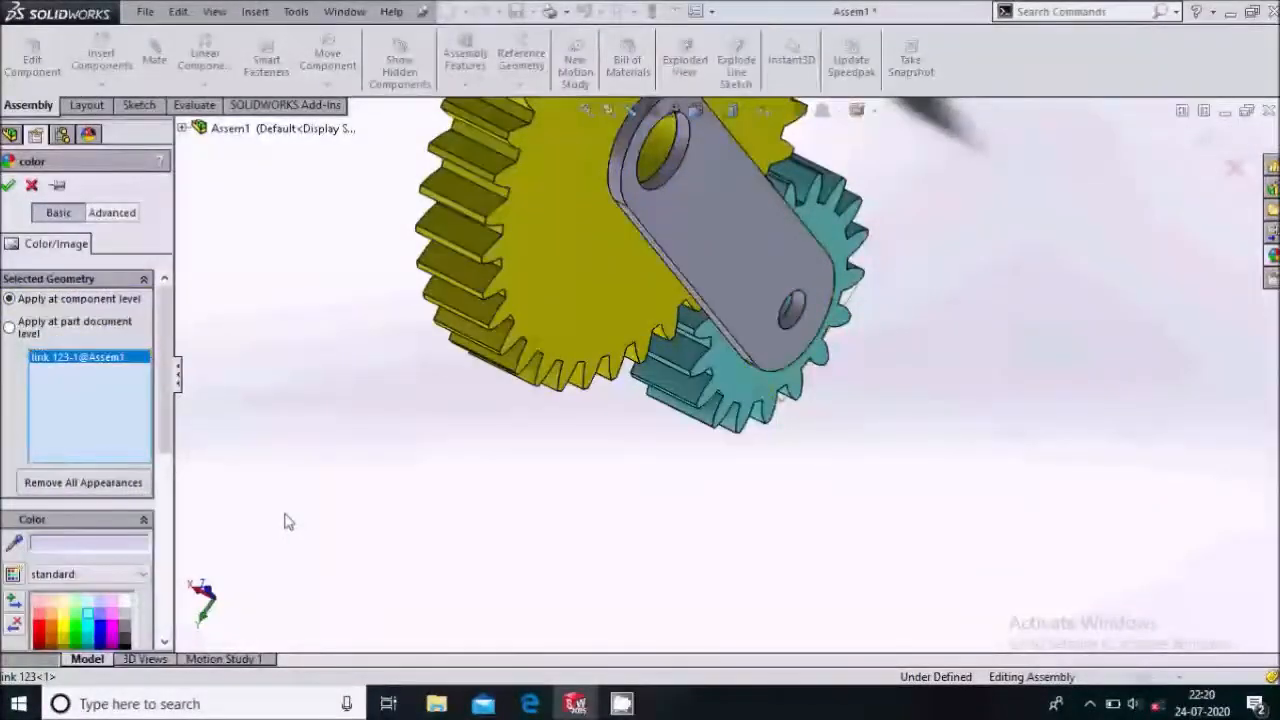
scroll(75, 515, "down", 3)
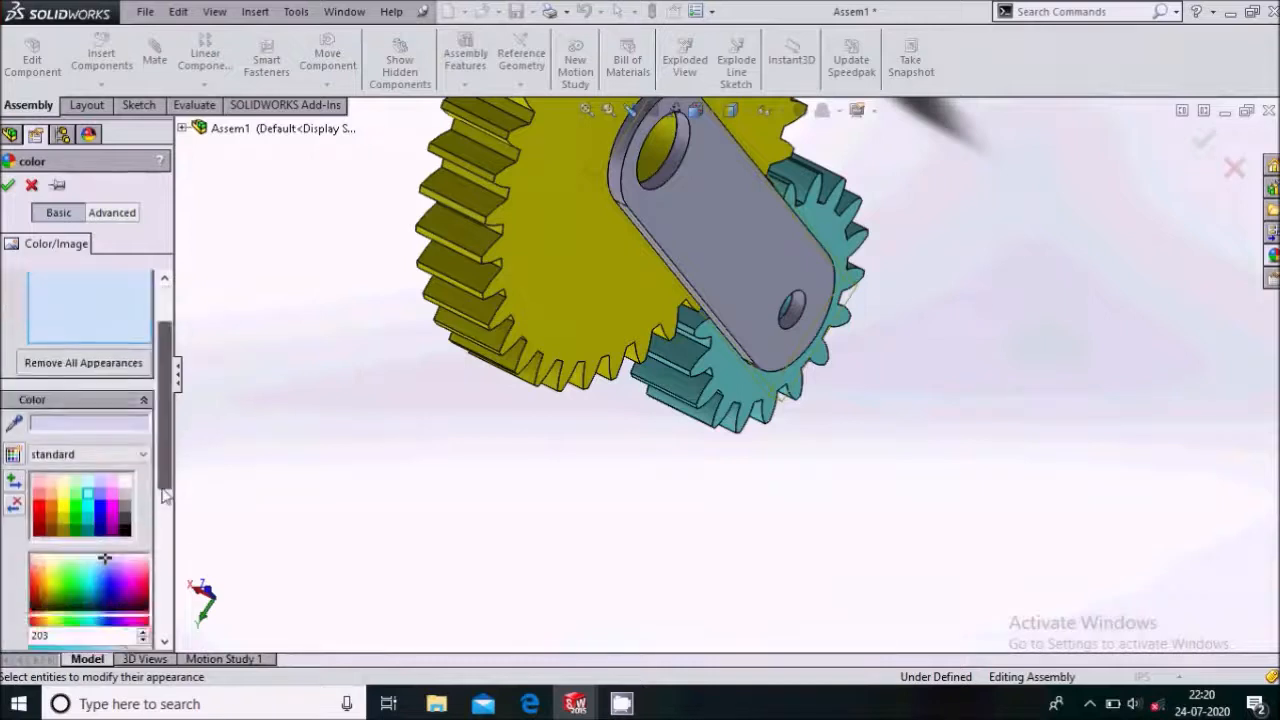
left_click(112, 497)
left_click(8, 186)
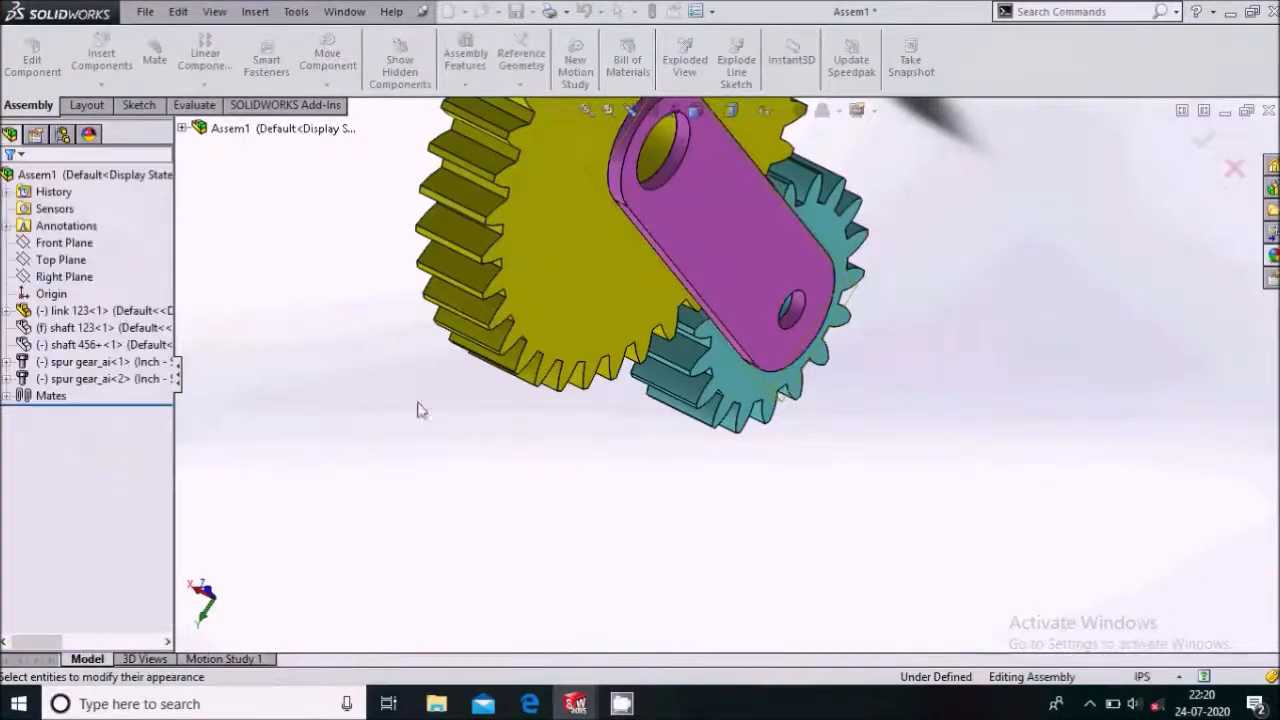
Orient the assembly to the isometric view and rewind Motion Study 2's playback to time 0
scroll(569, 520, "up", 3)
left_click(706, 113)
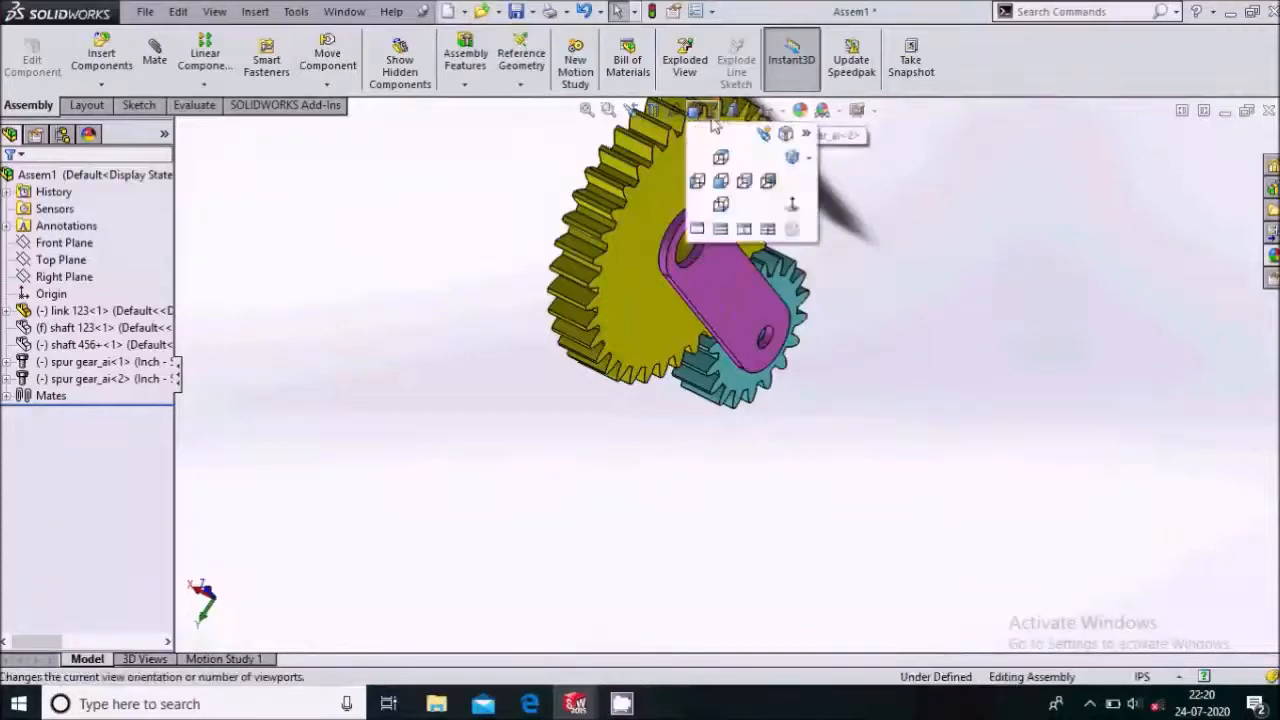
left_click(808, 162)
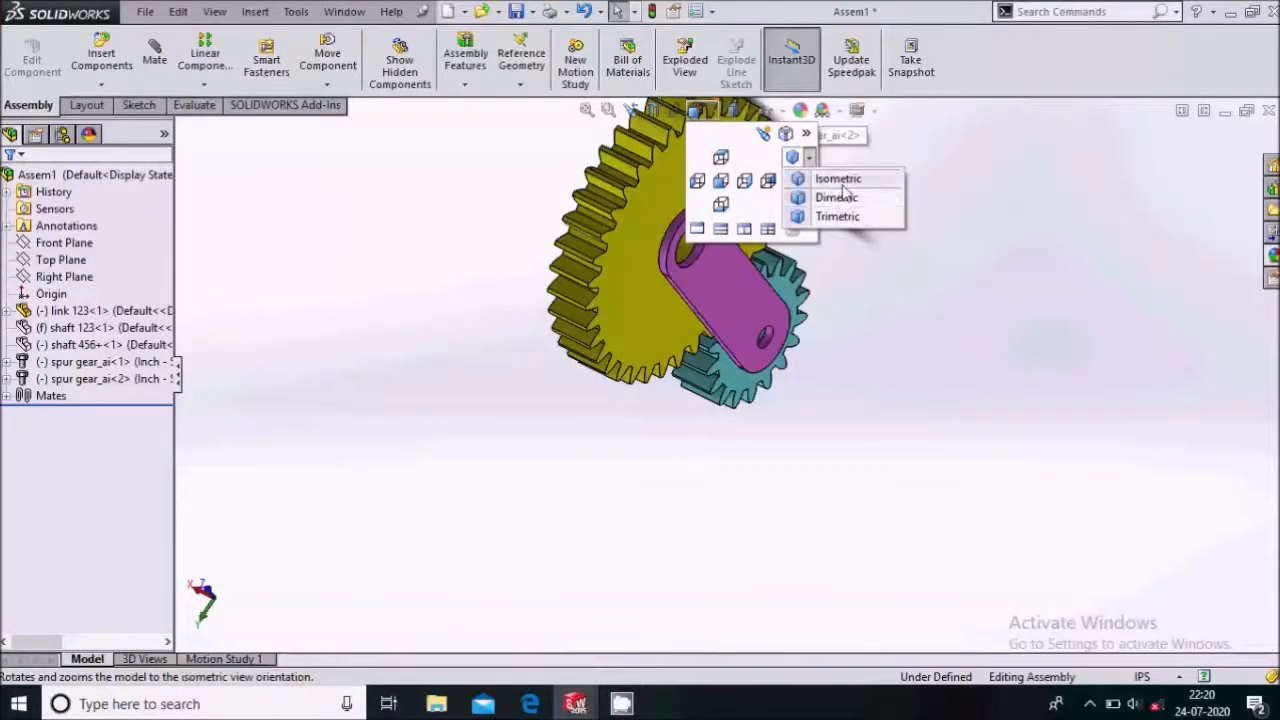
left_click(848, 180)
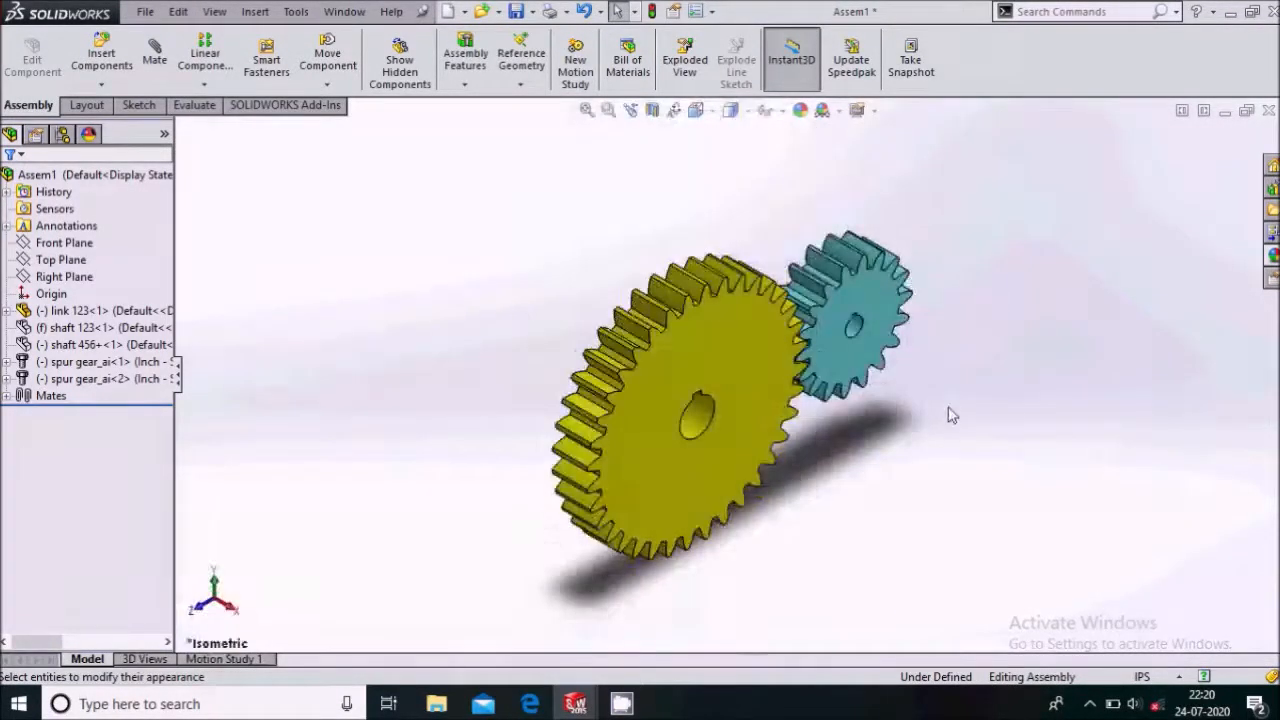
scroll(941, 403, "up", 2)
scroll(828, 399, "down", 2)
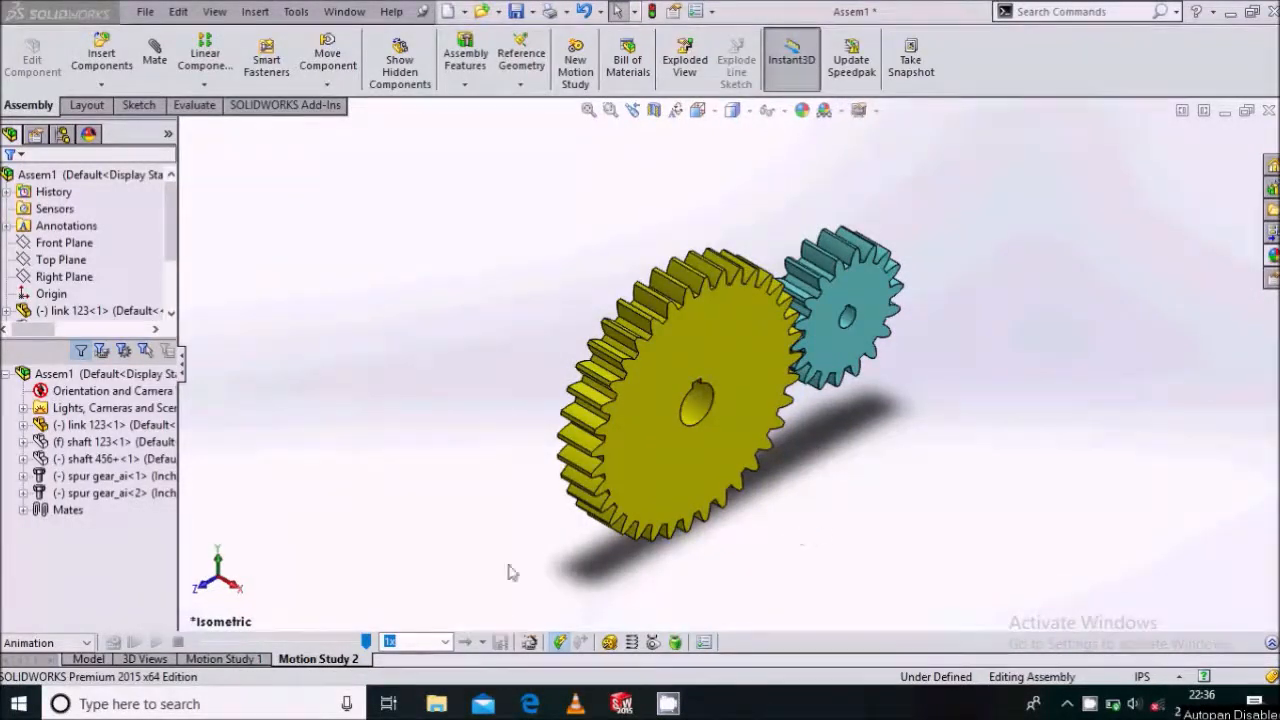
left_click_drag(362, 650, 155, 651)
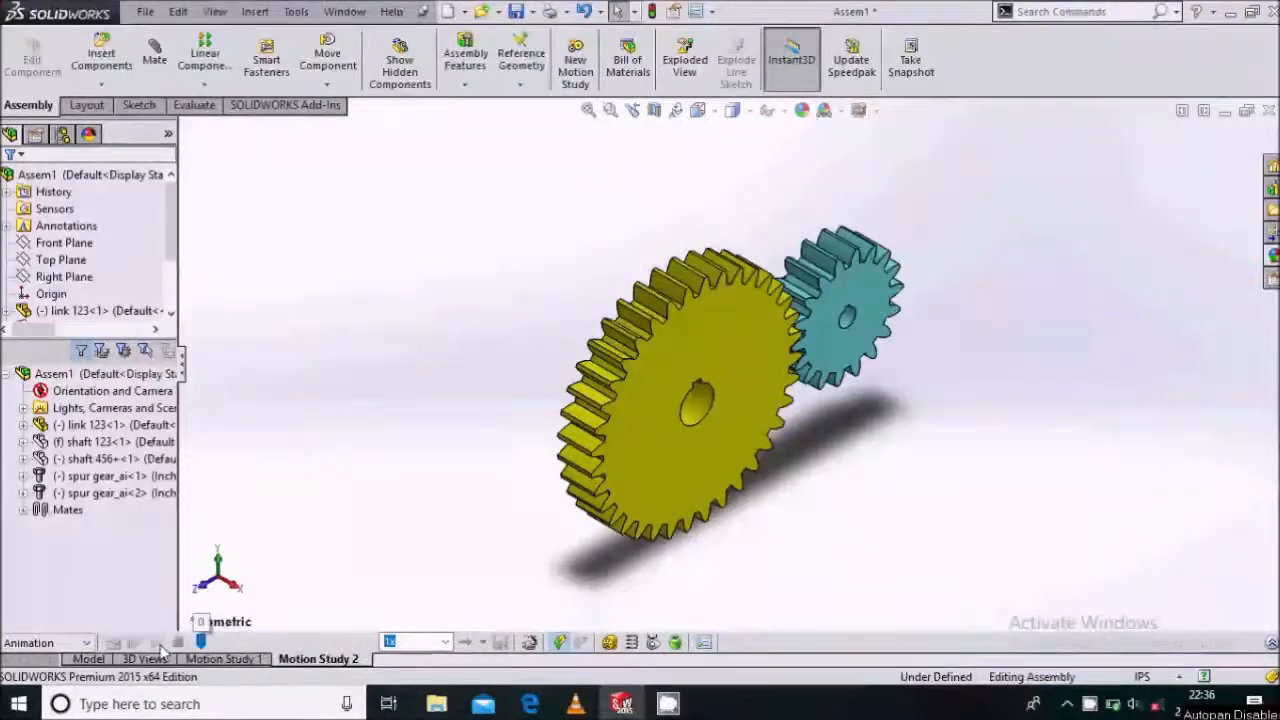
left_click(609, 642)
left_click(760, 360)
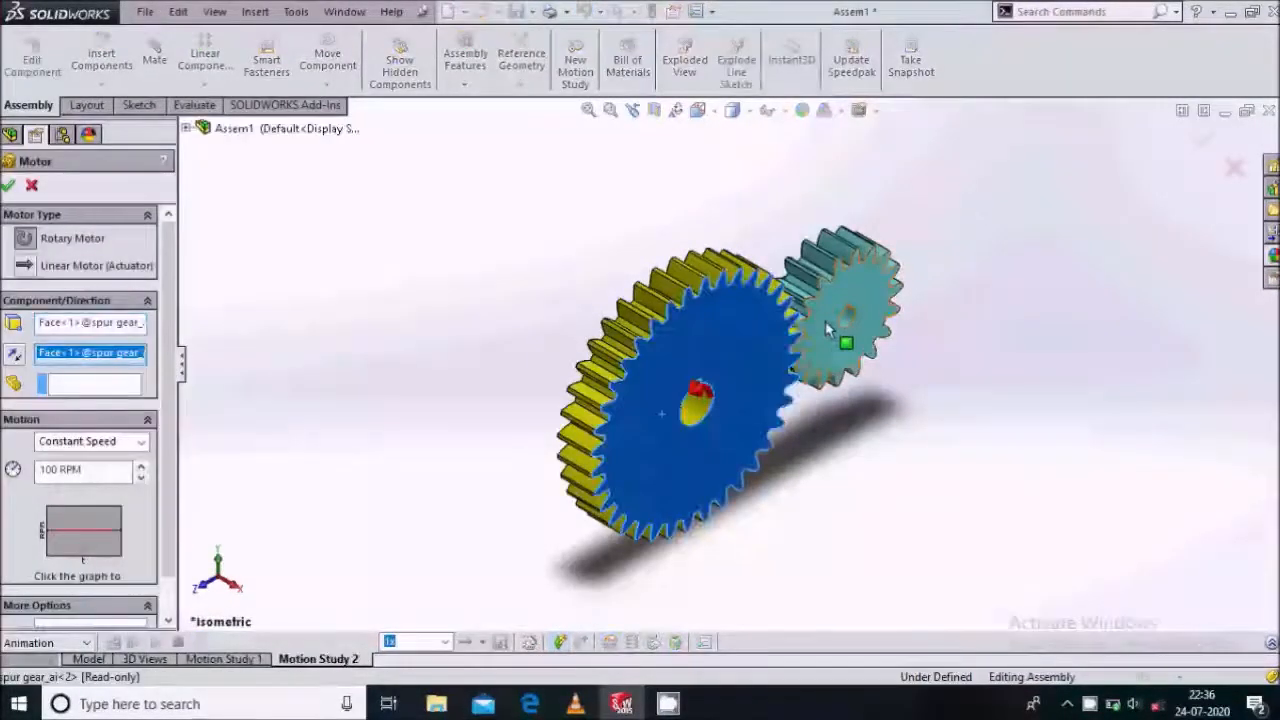
left_click(32, 187)
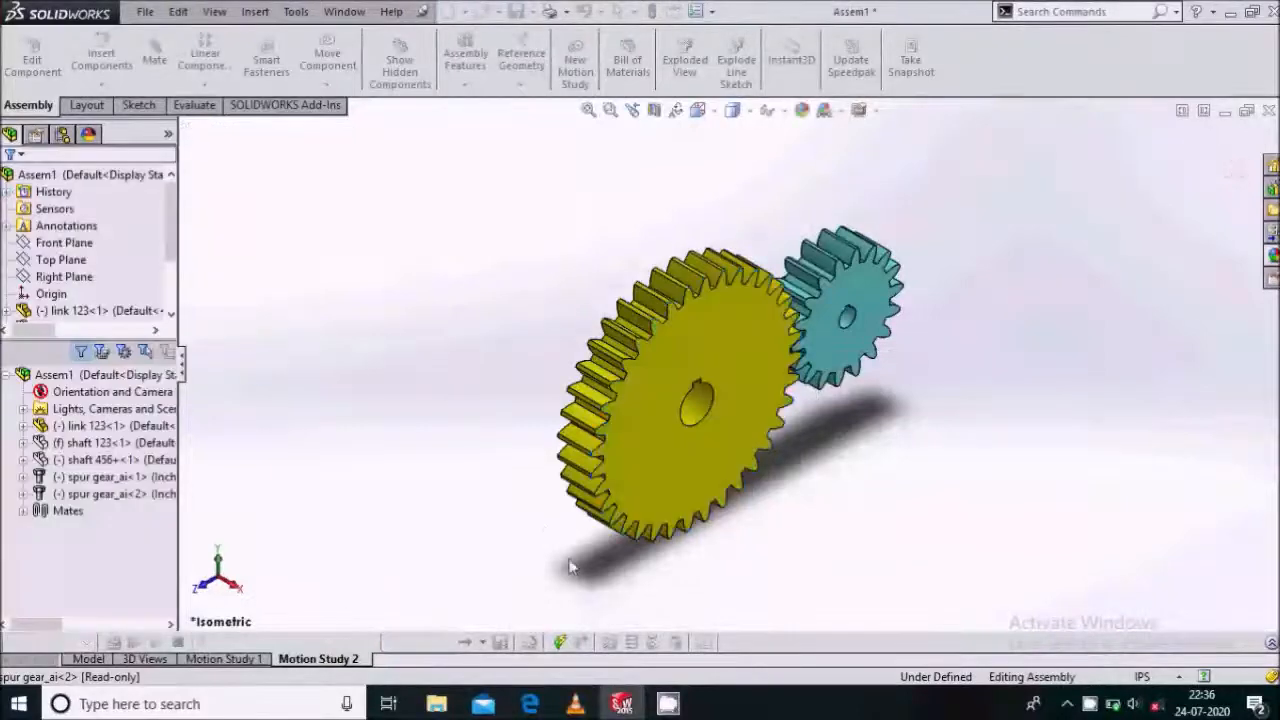
Add a solid body contact between the large and small spur gears in Motion Study 2
left_click(652, 643)
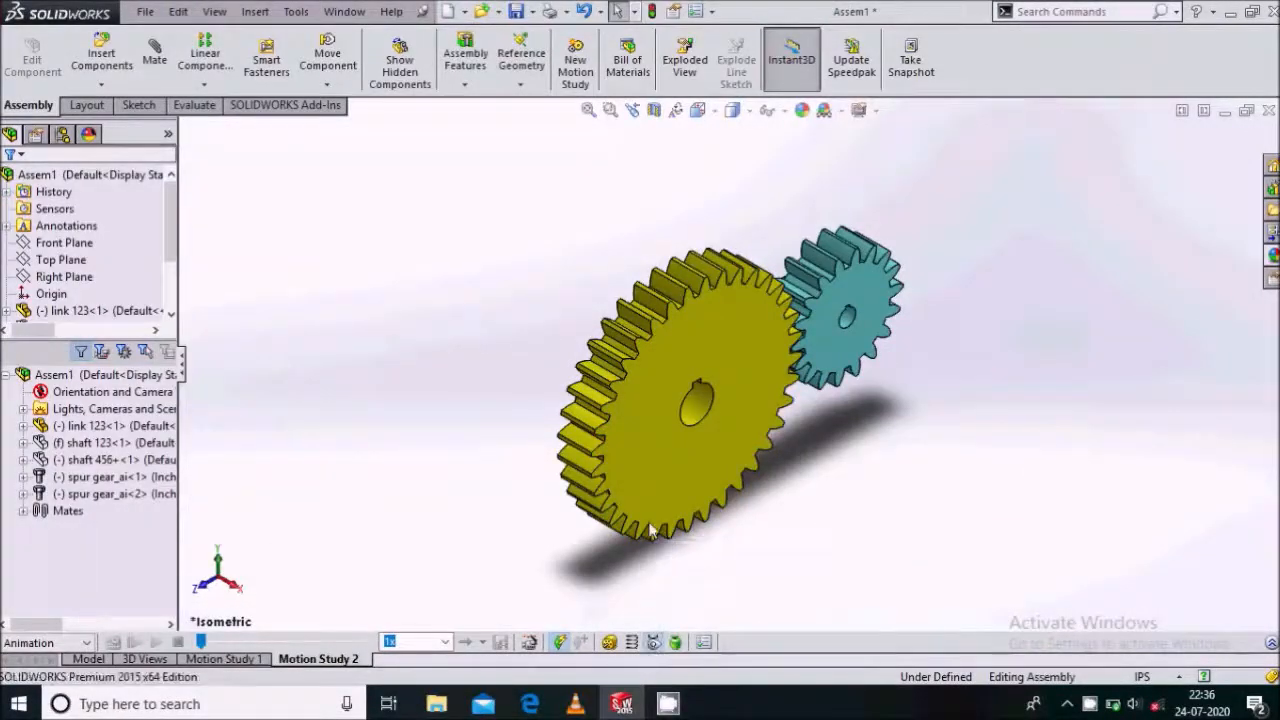
left_click(652, 415)
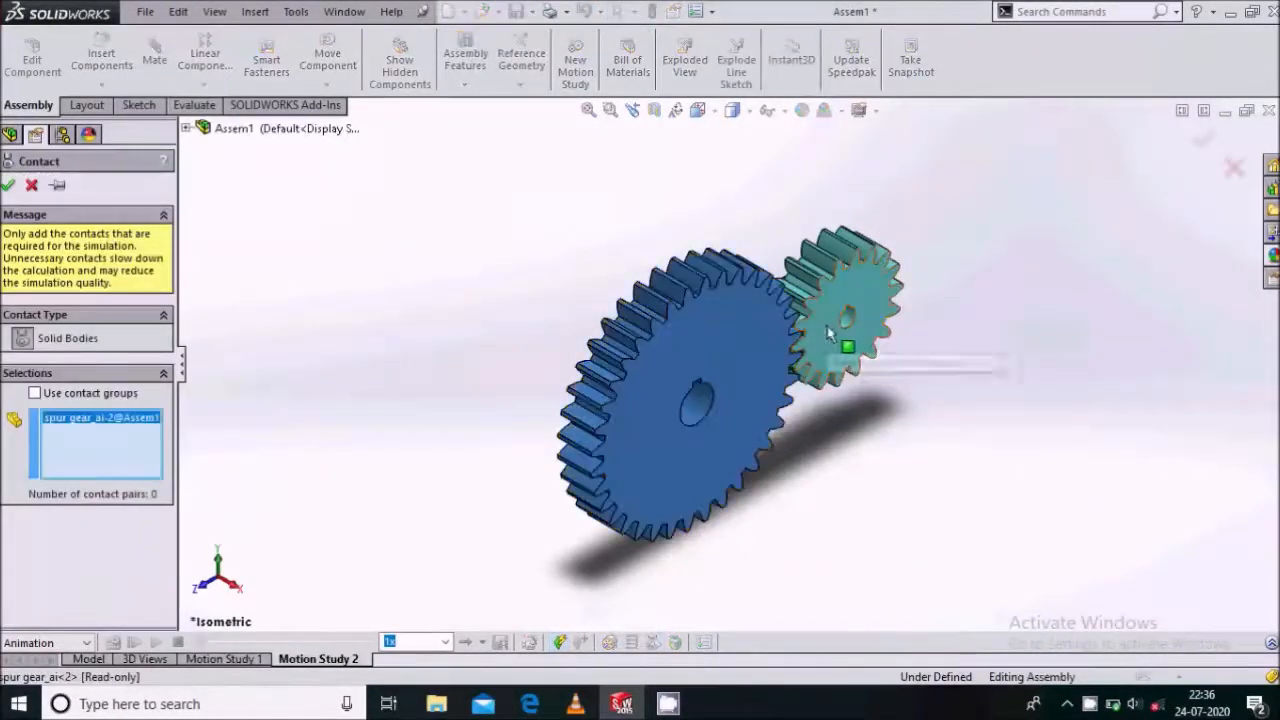
left_click(815, 343)
left_click(10, 188)
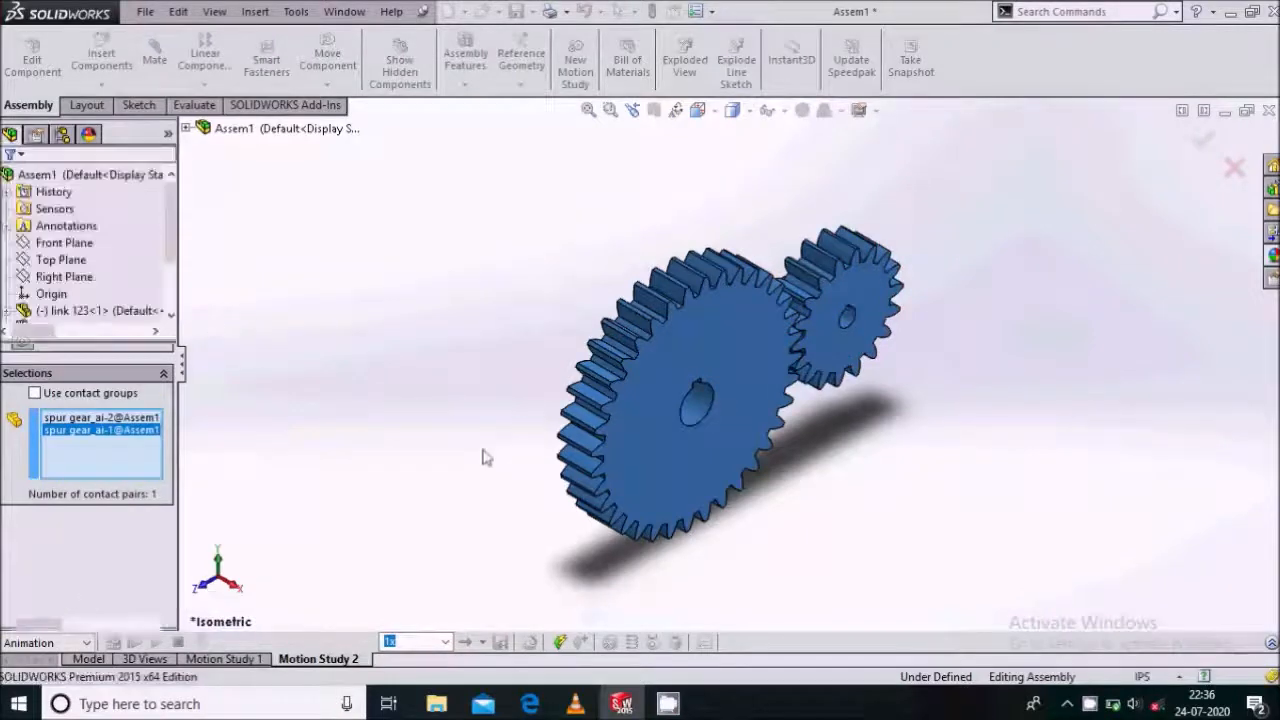
Add a solid body contact between the large spur gear and link 123
middle_click_drag(580, 420, 640, 543)
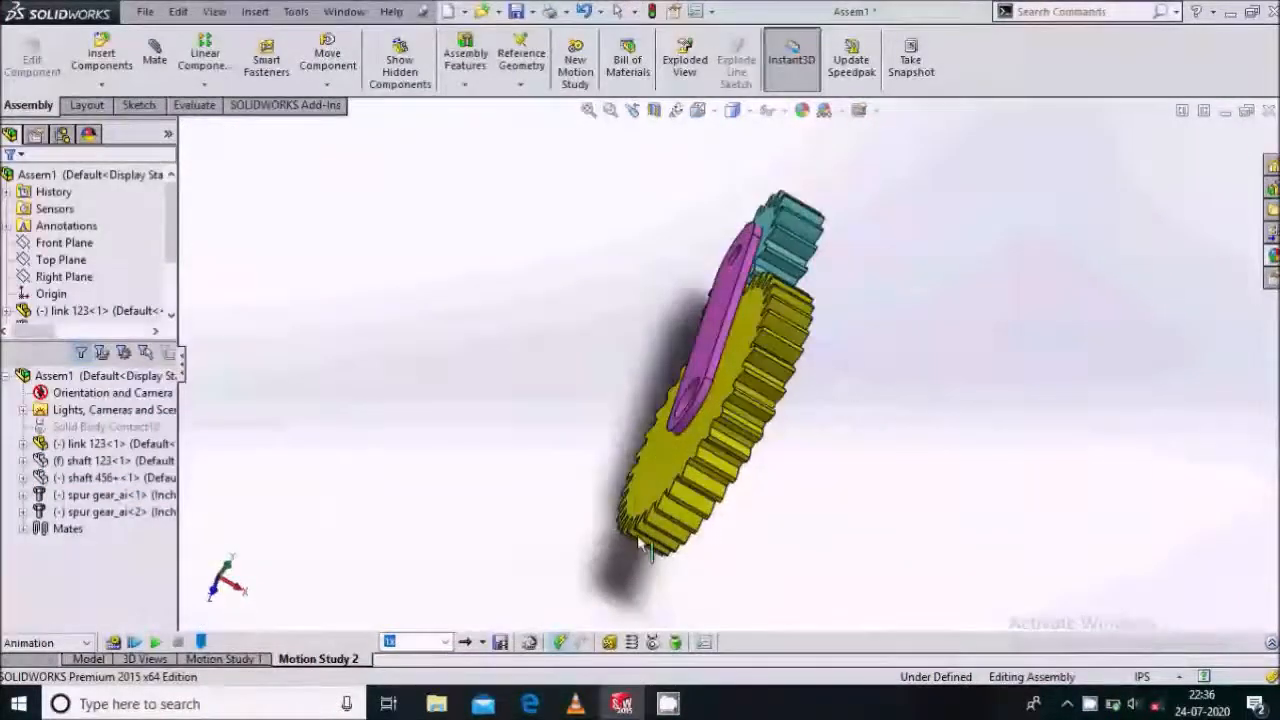
left_click(652, 643)
left_click(693, 455)
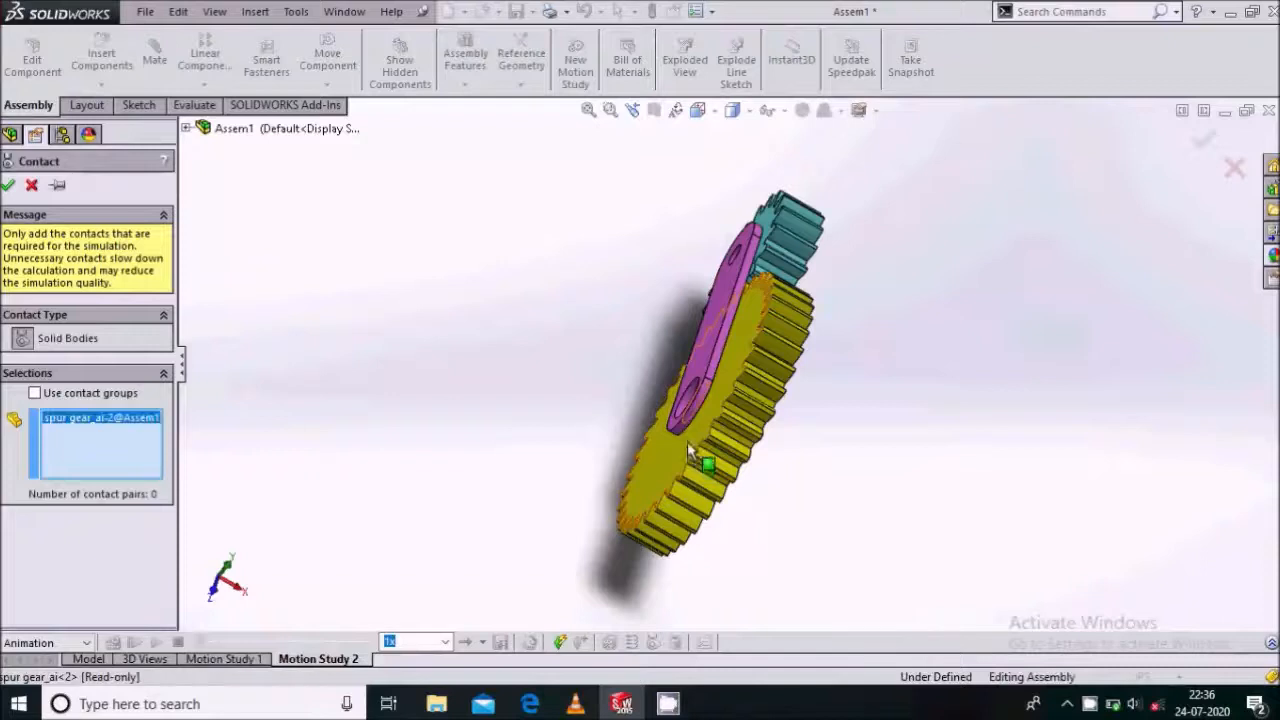
left_click(690, 385)
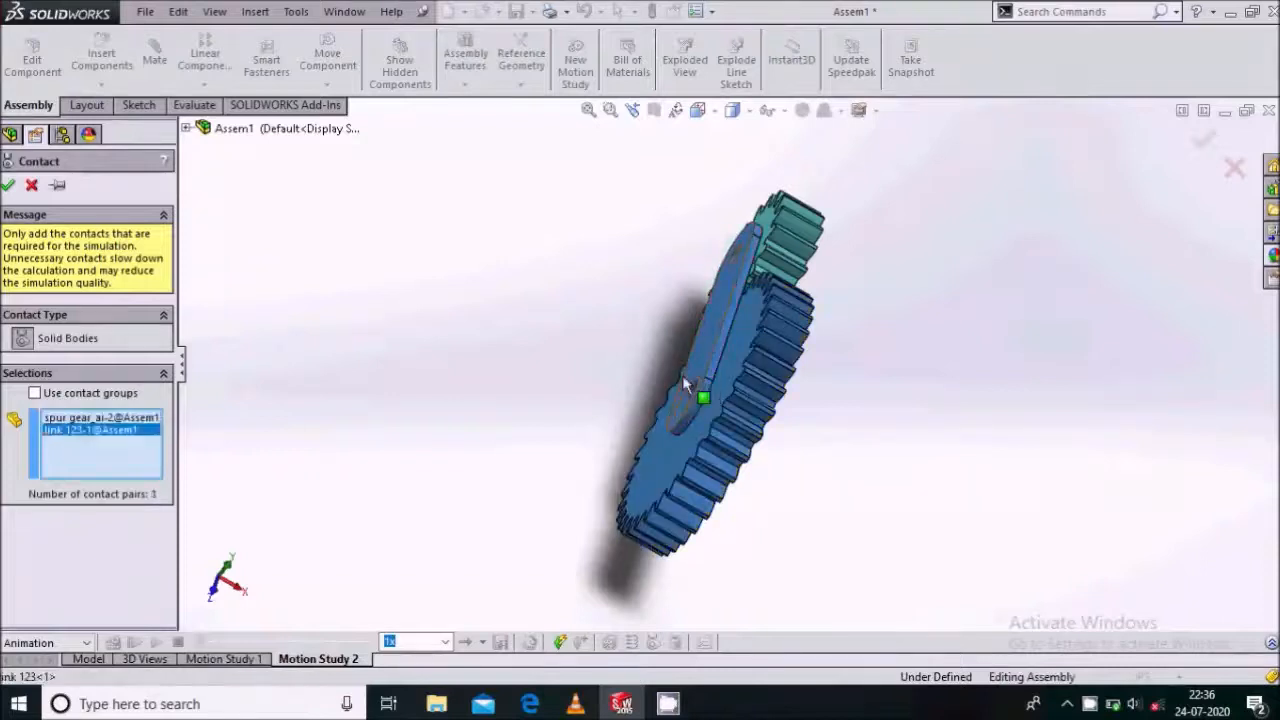
left_click(8, 187)
Add a solid body contact between link 123 and the small spur gear, clearing the large gear from the selection
left_click(652, 643)
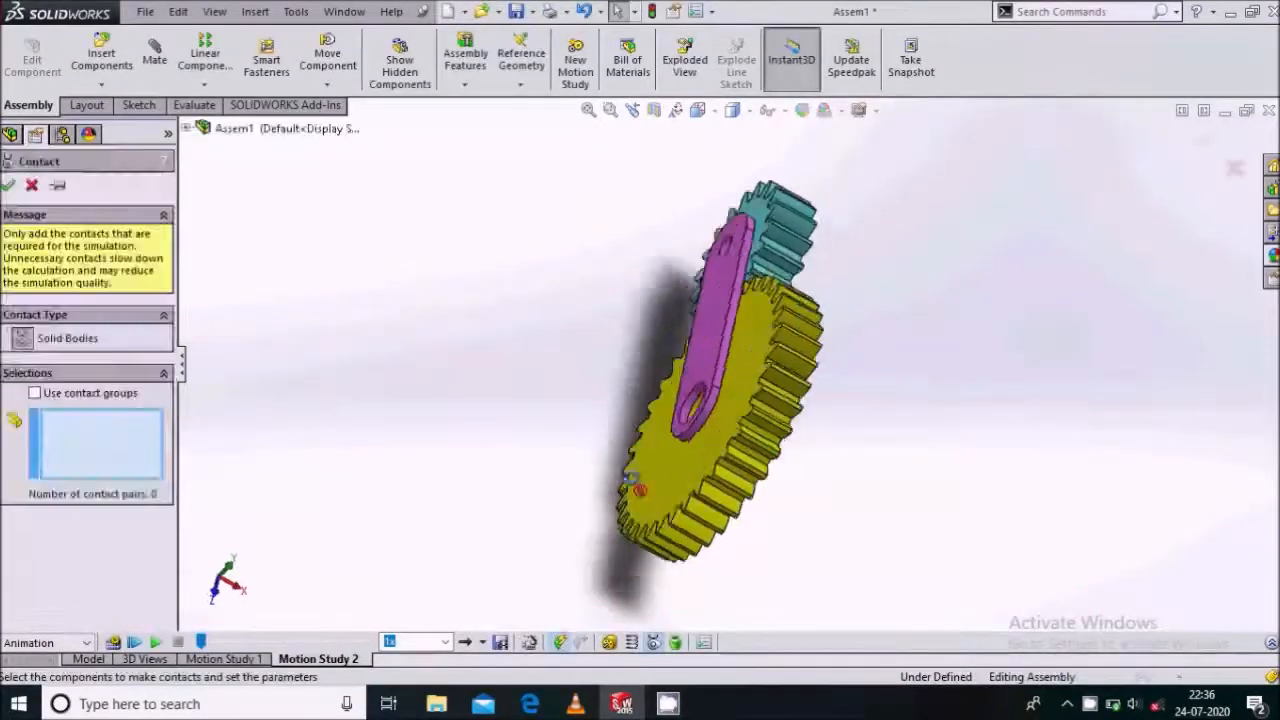
left_click(751, 369)
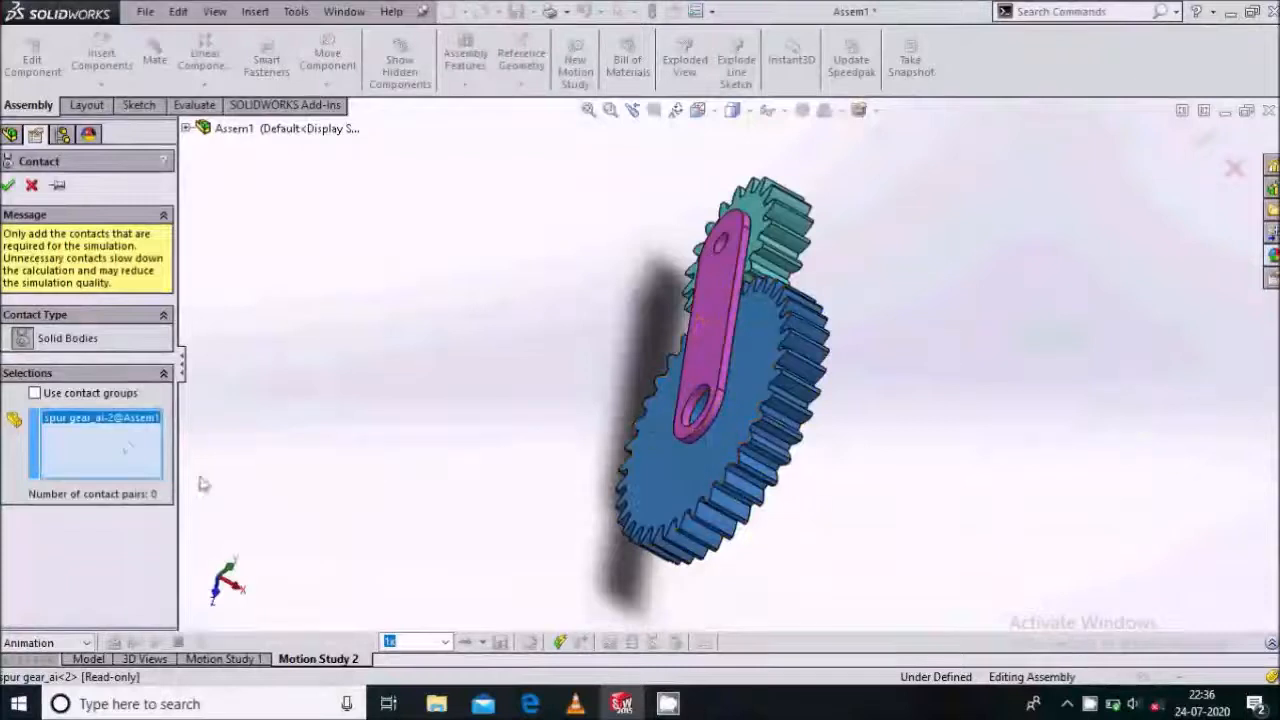
right_click(120, 443)
left_click(180, 443)
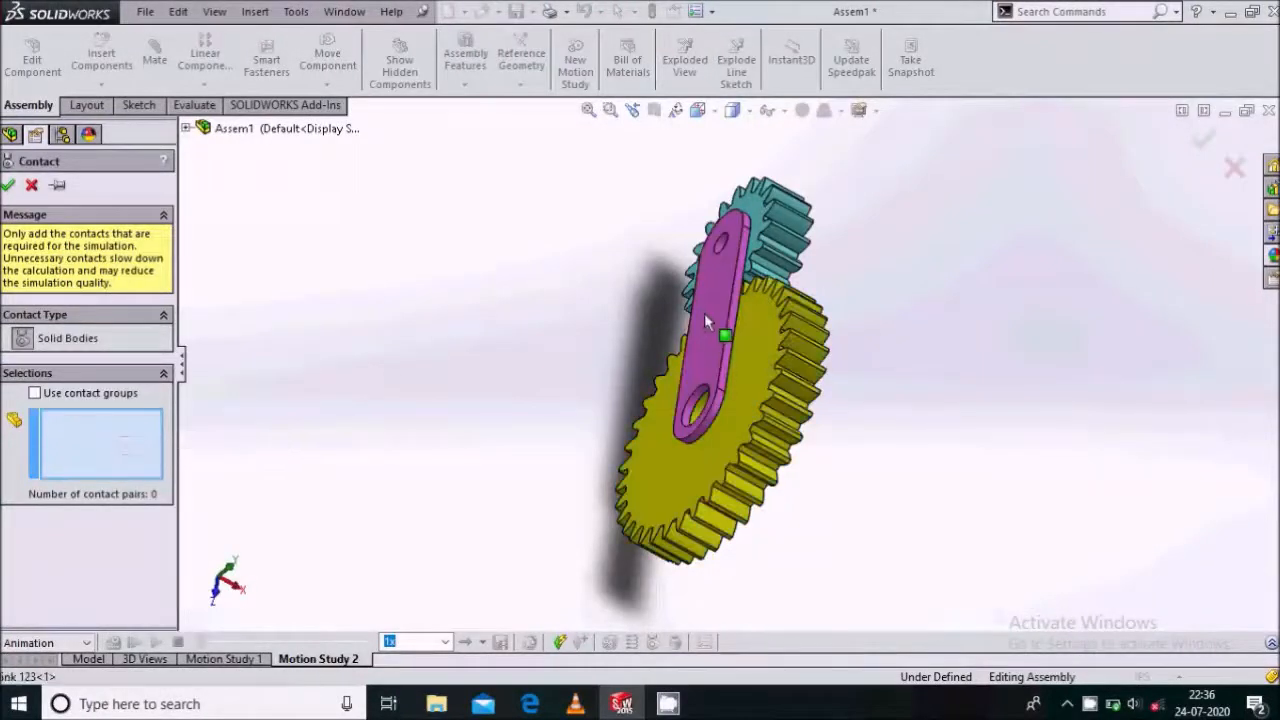
left_click(704, 313)
left_click(760, 238)
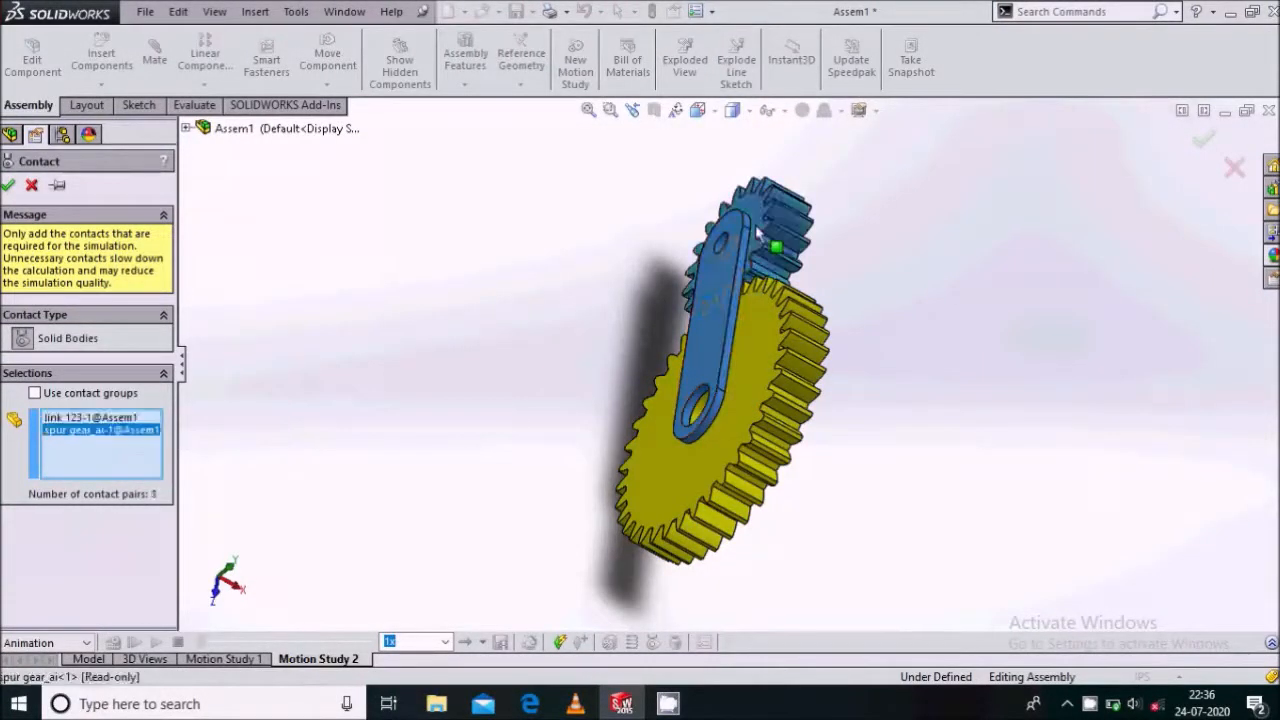
left_click(8, 185)
middle_click_drag(748, 491, 678, 415)
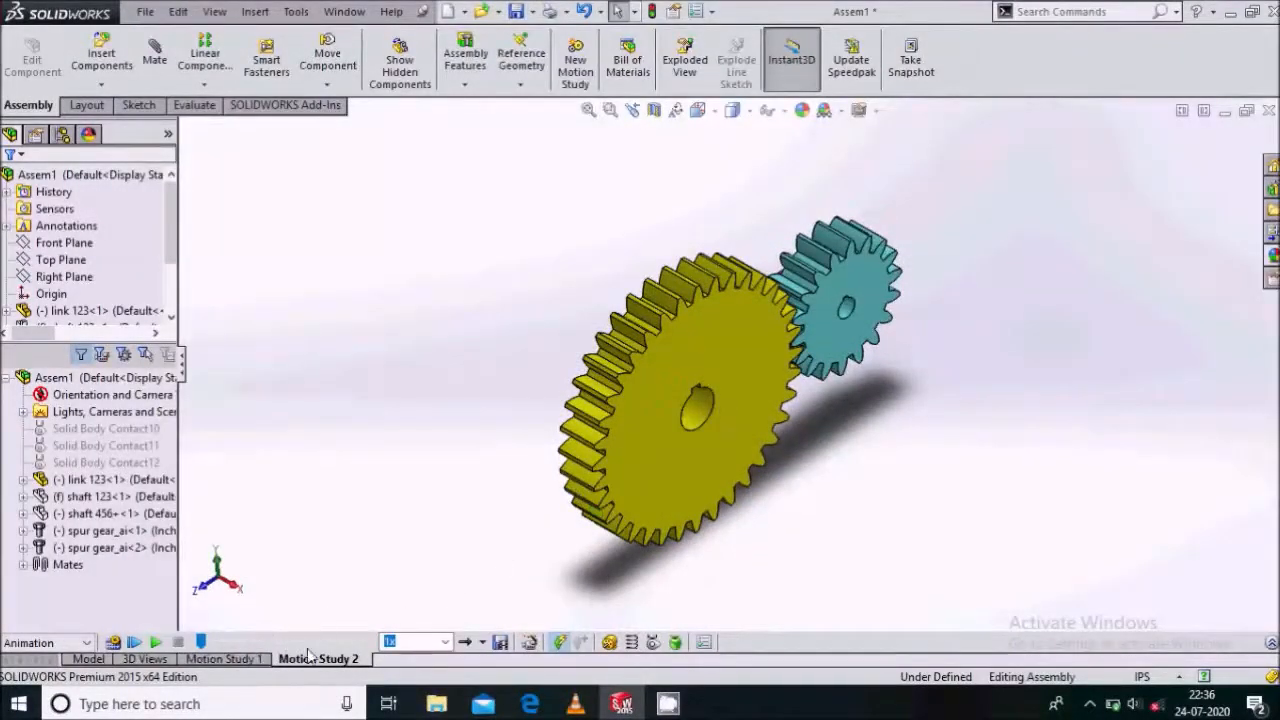
left_click(609, 642)
middle_click_drag(538, 458, 729, 343)
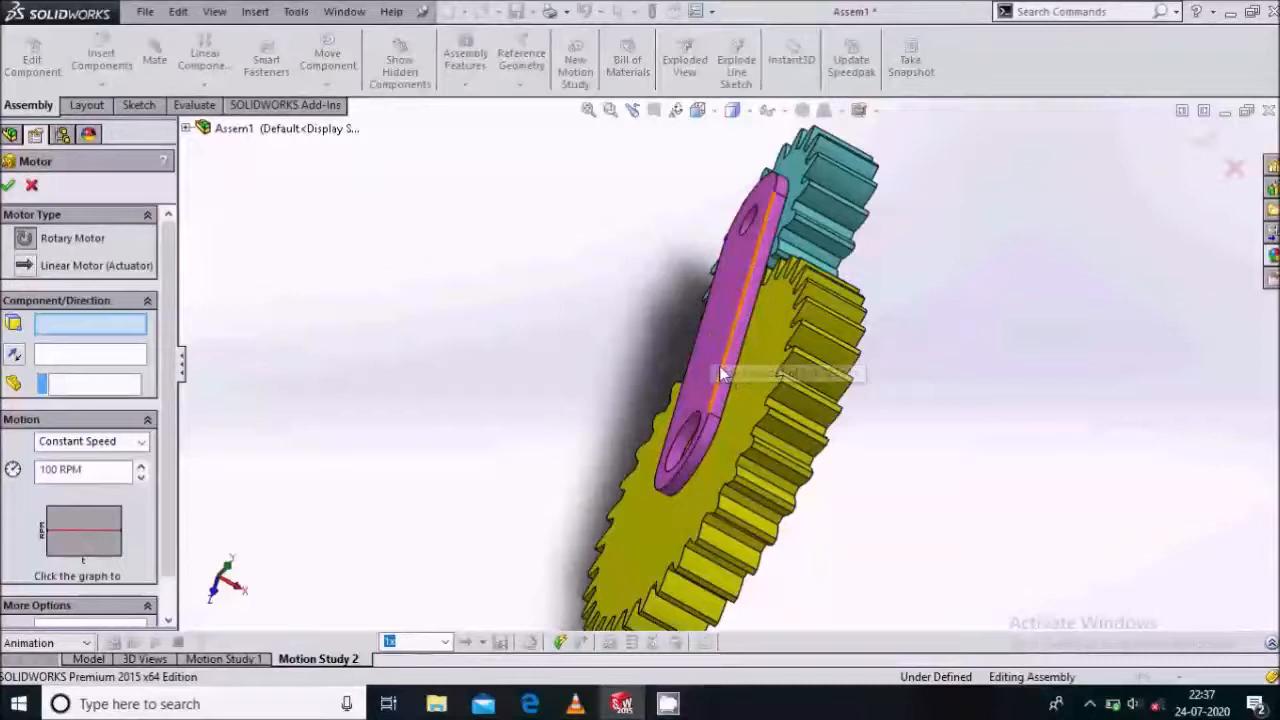
left_click(716, 374)
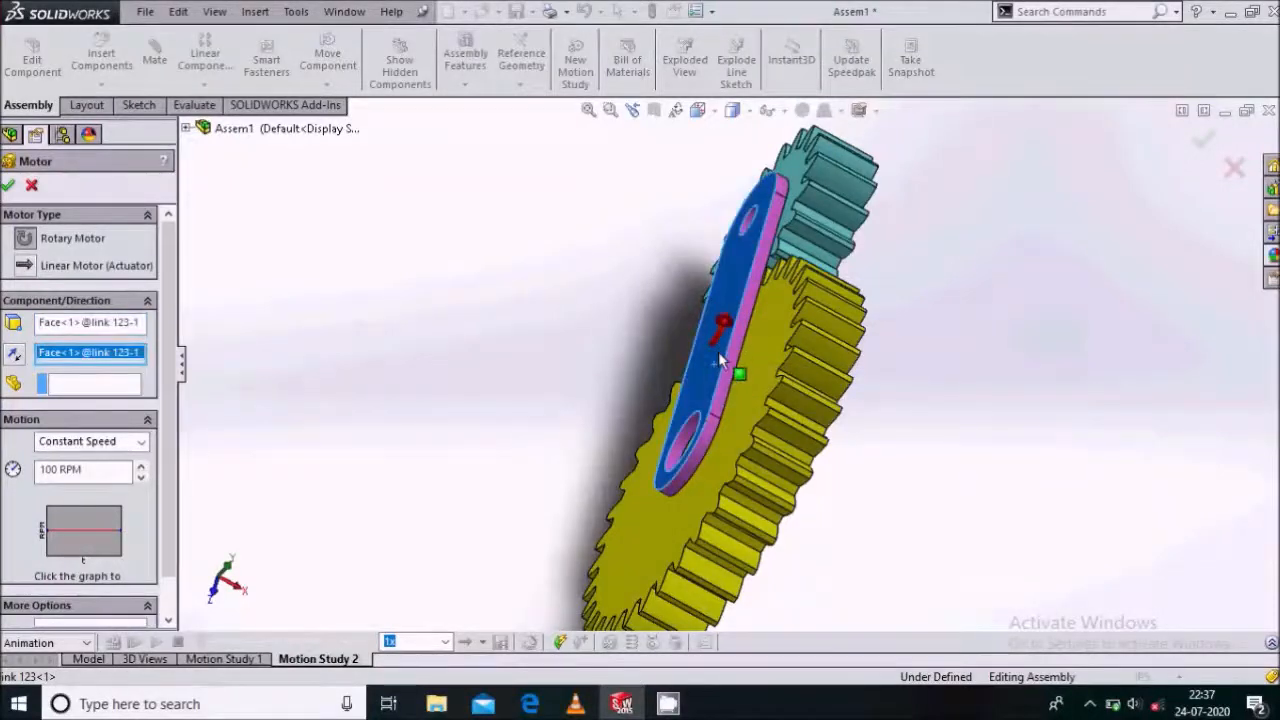
scroll(716, 358, "up", 1)
middle_click_drag(718, 277, 702, 304)
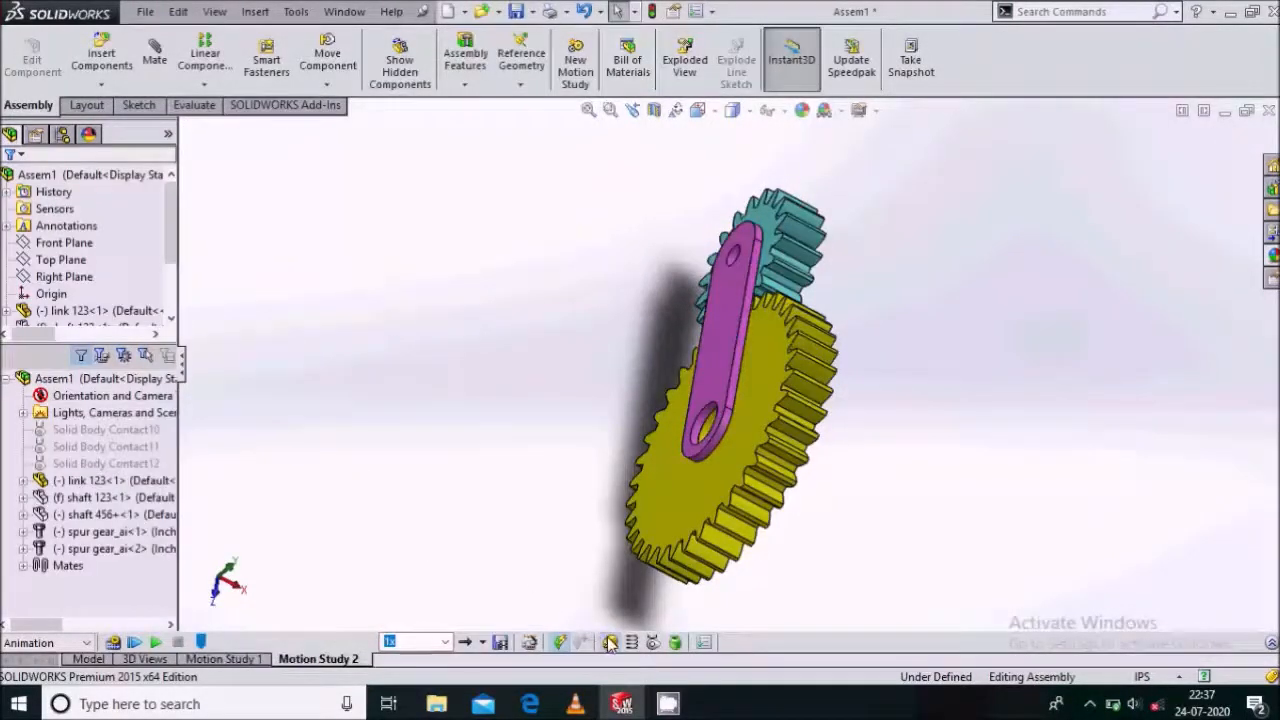
Add a constant-speed rotary motor of 2.5 RPM on link 123's hole at the small-gear end
left_click(610, 642)
scroll(743, 280, "down", 3)
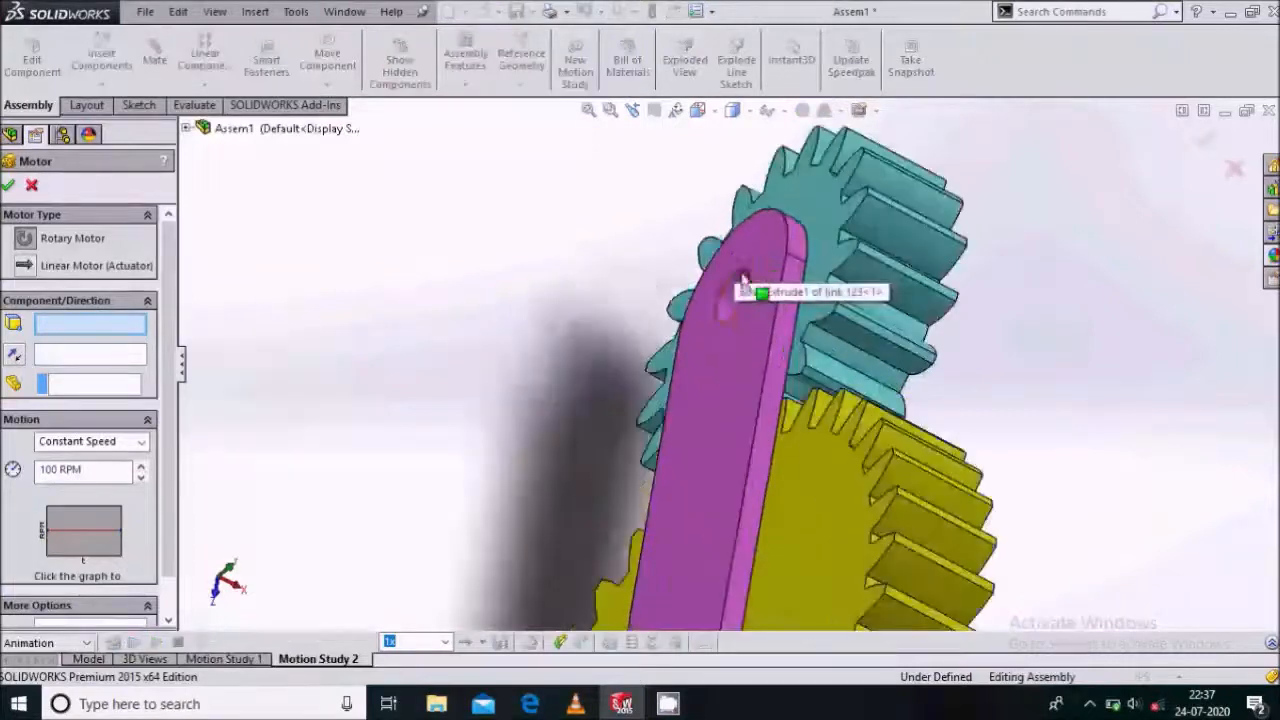
left_click(735, 289)
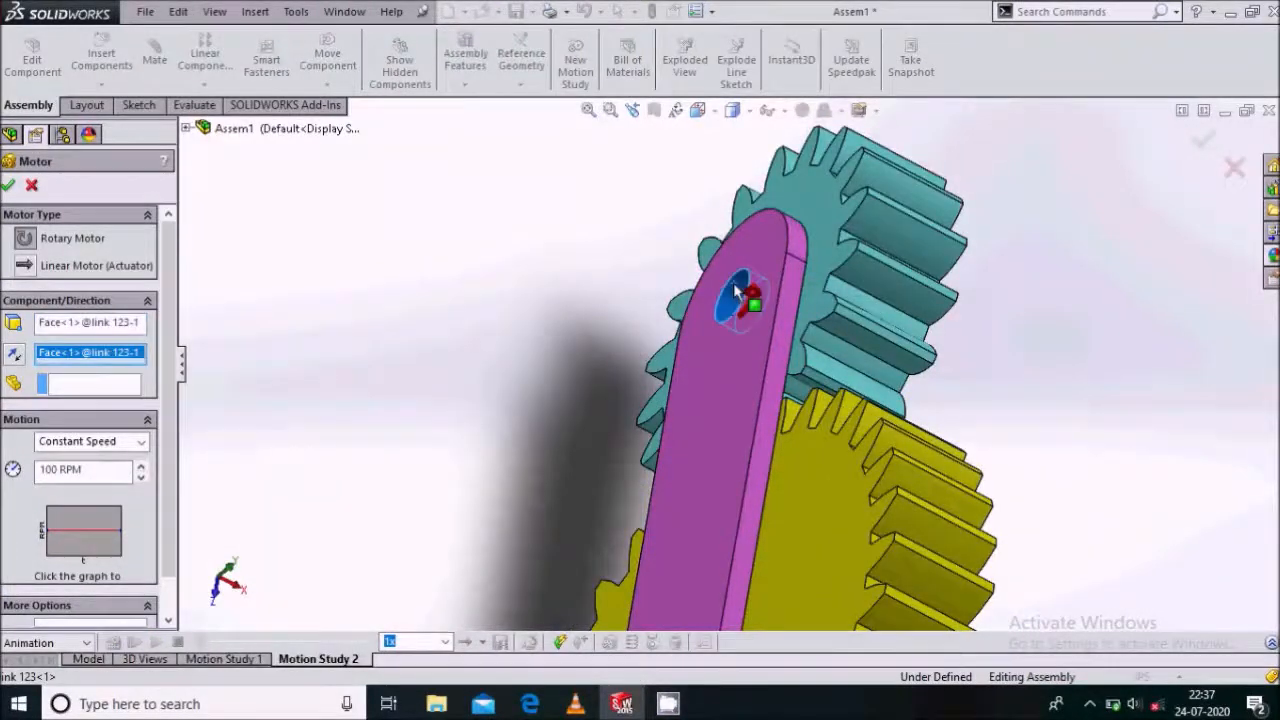
scroll(735, 289, "up", 2)
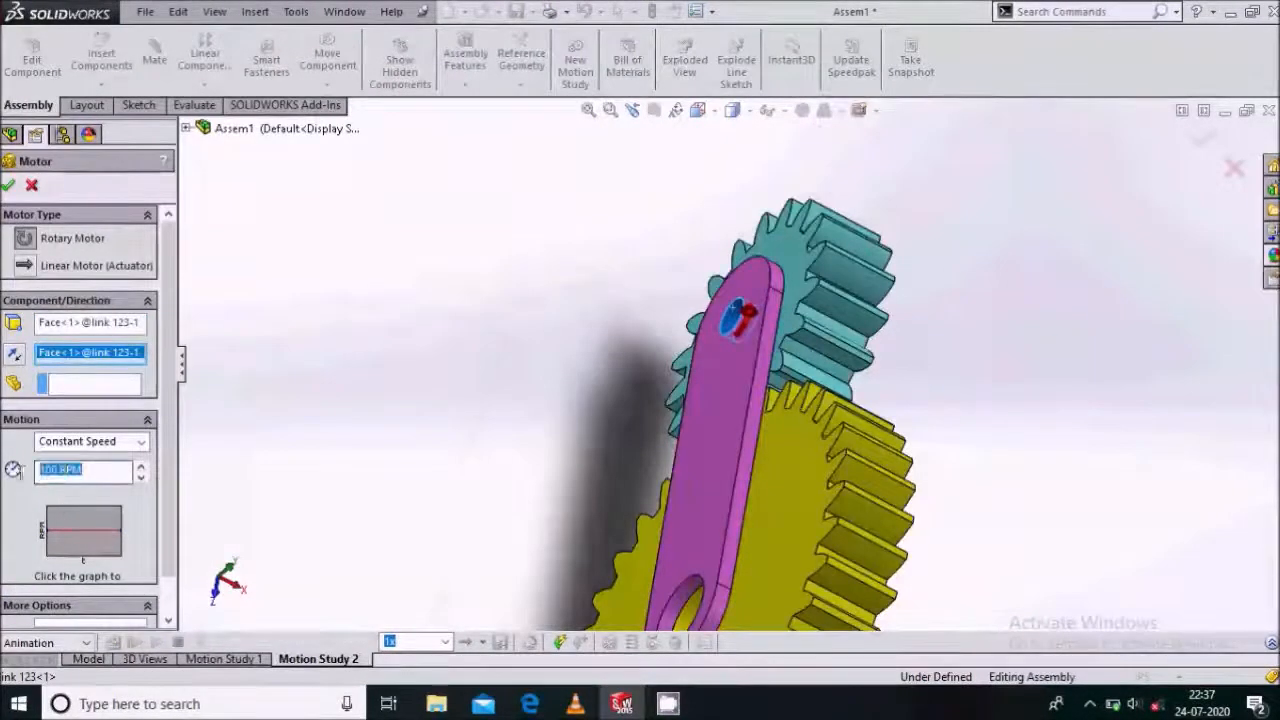
key("BackSpace")
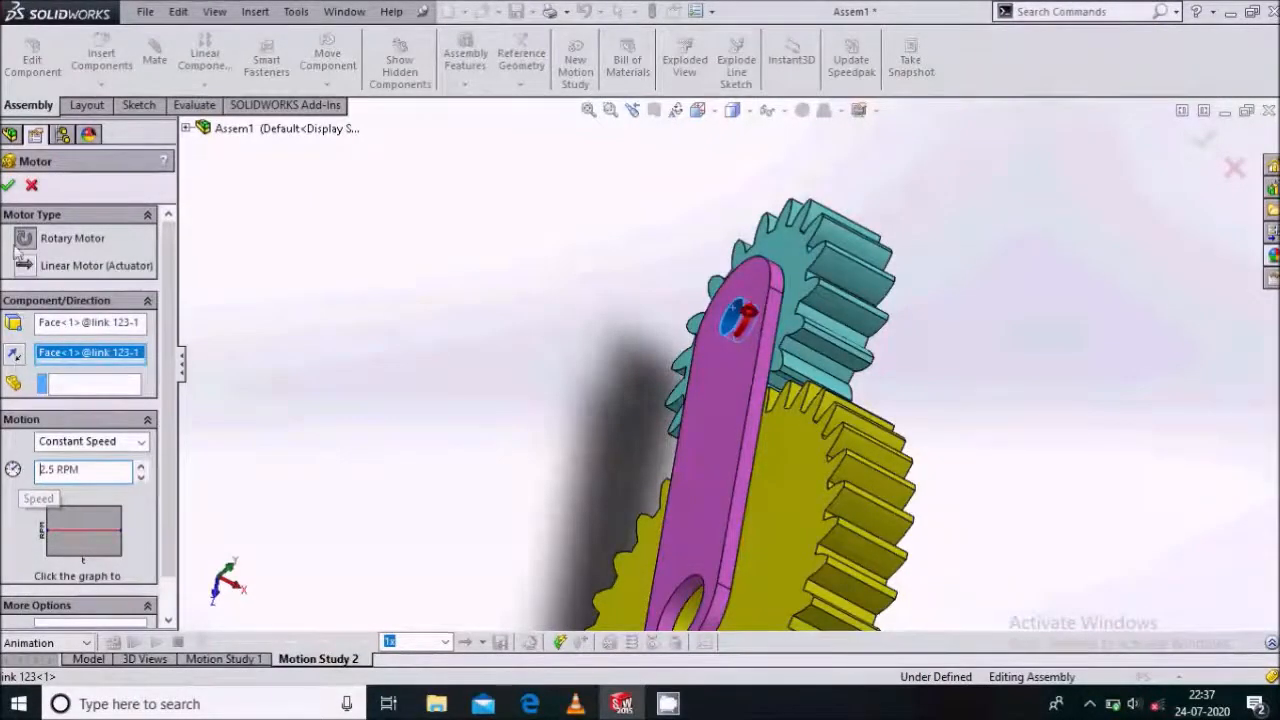
left_click(8, 185)
scroll(554, 363, "up", 1)
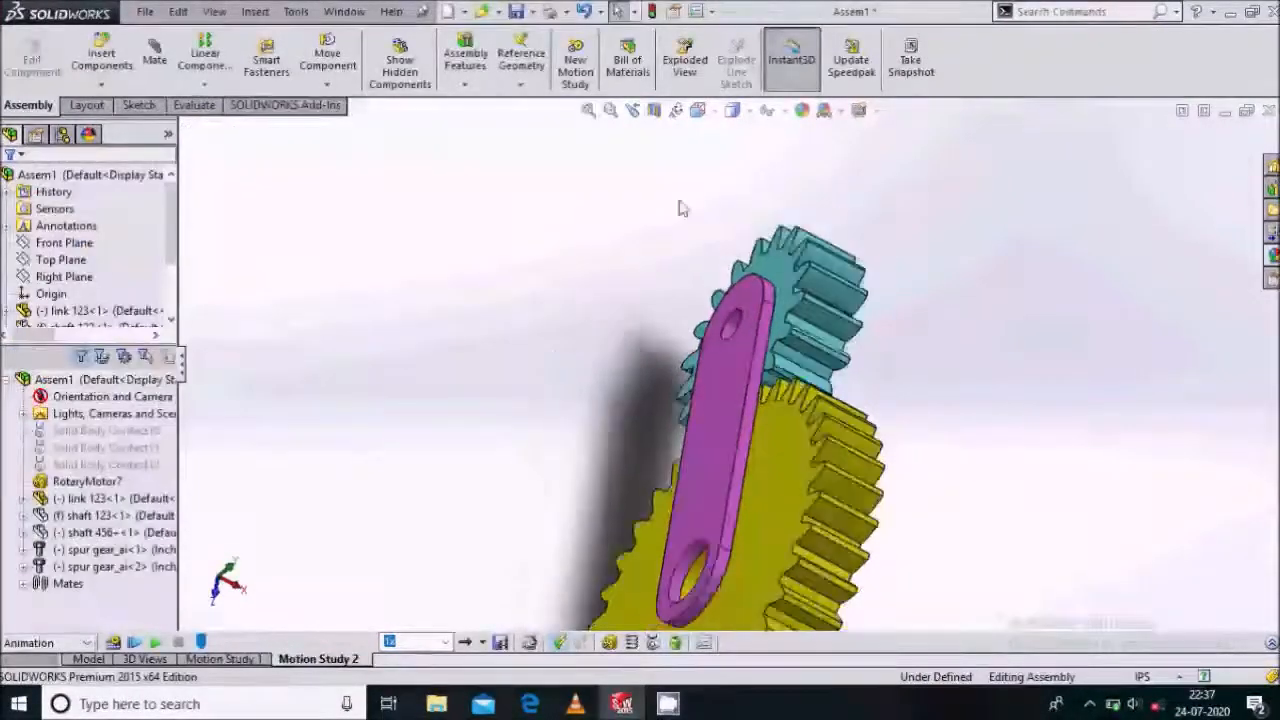
Orient the assembly to the isometric view and add a constant-speed 5 RPM rotary motor on the large spur gear's bore
left_click(697, 110)
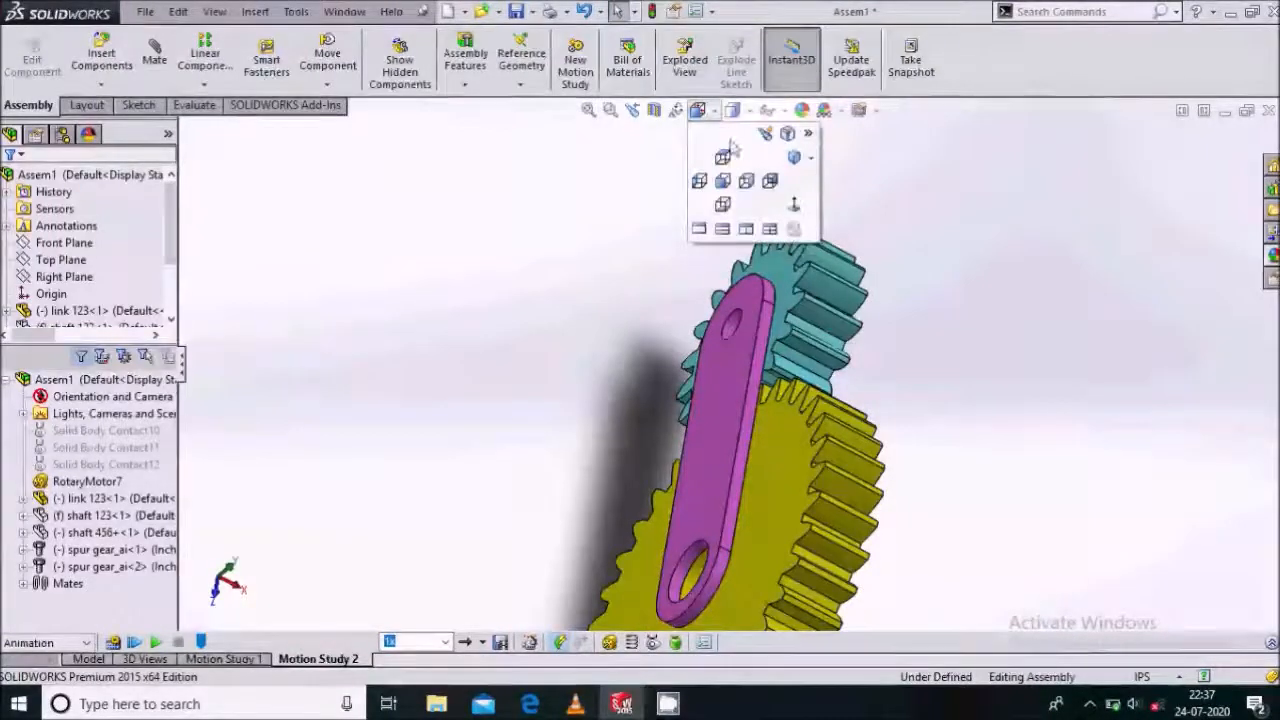
left_click(810, 162)
left_click(762, 178)
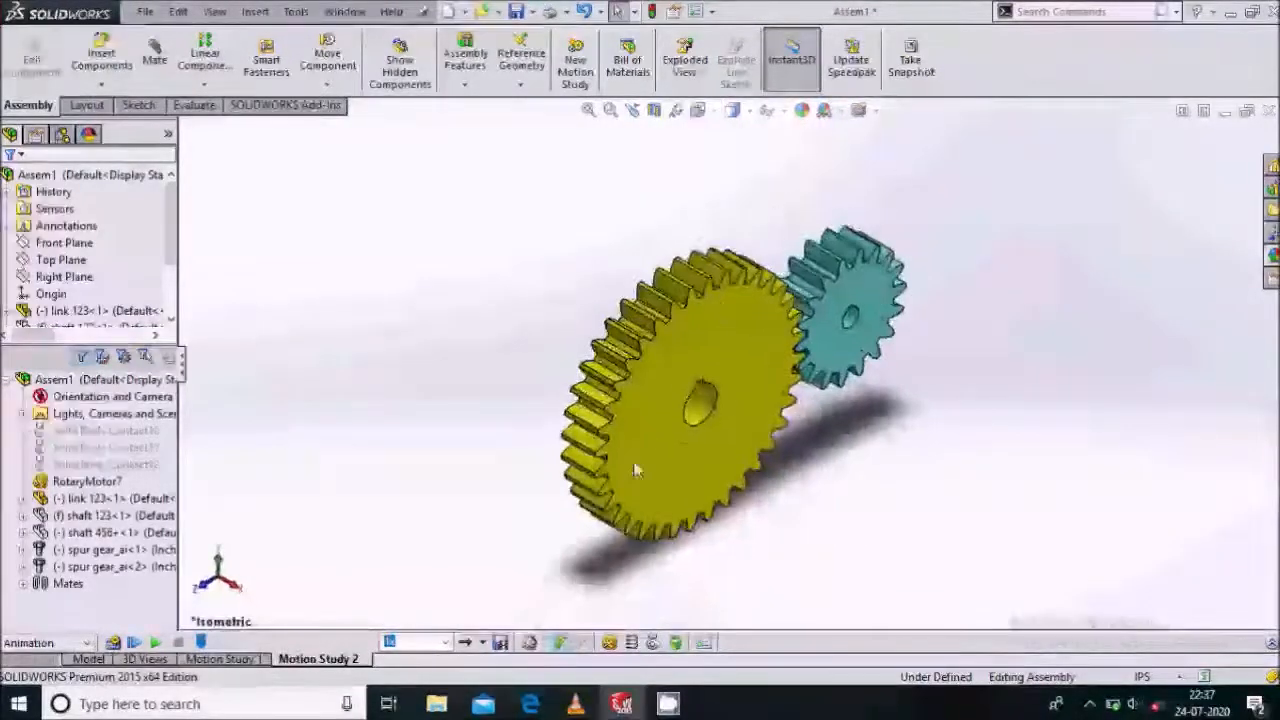
left_click(610, 643)
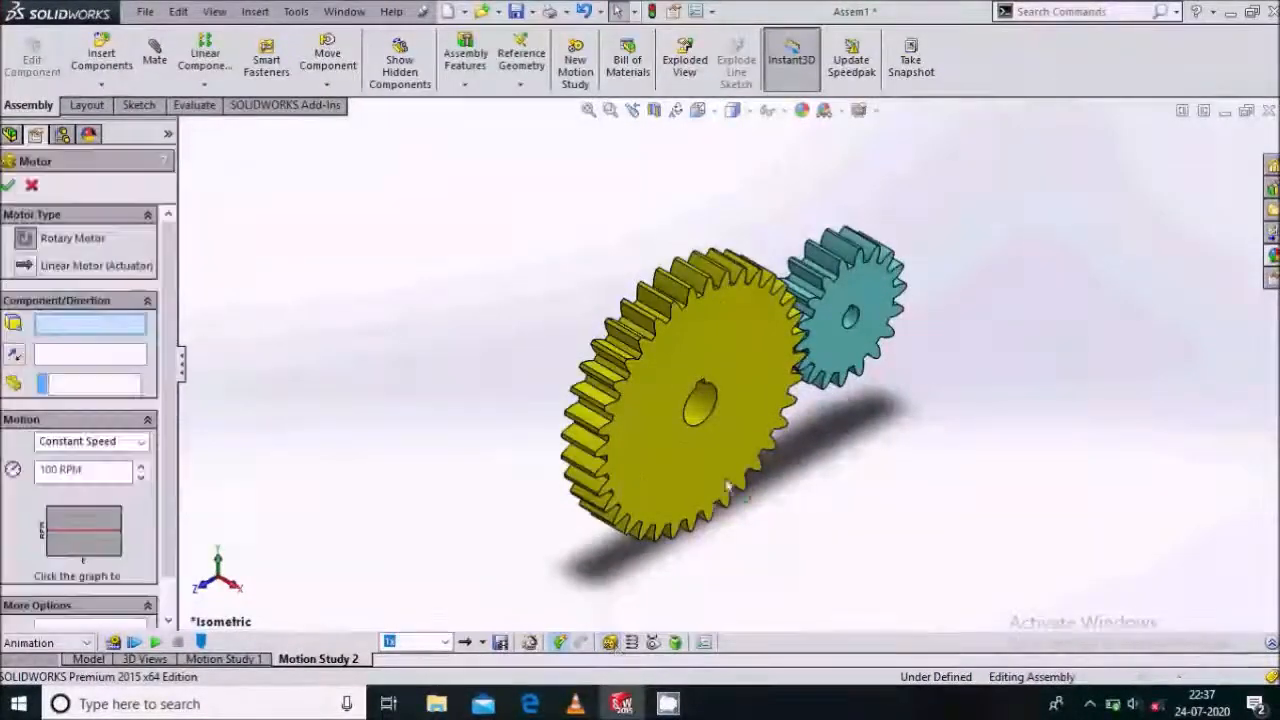
left_click(712, 417)
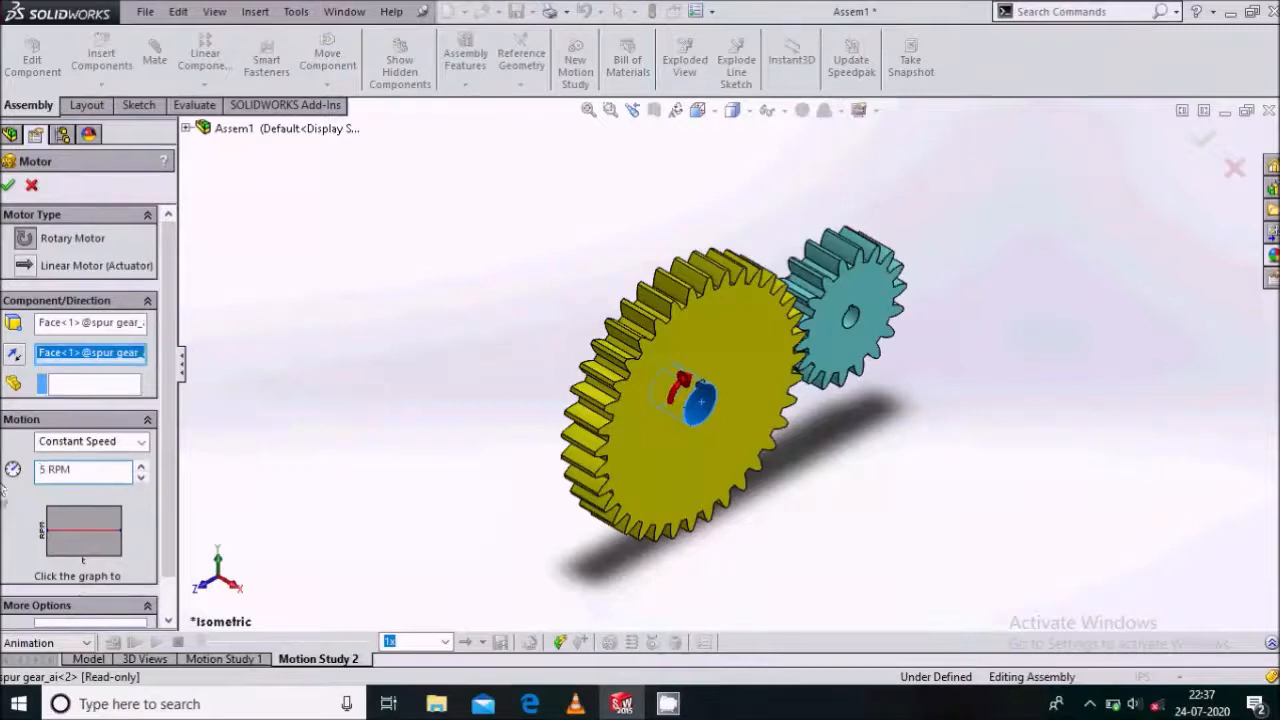
left_click(8, 185)
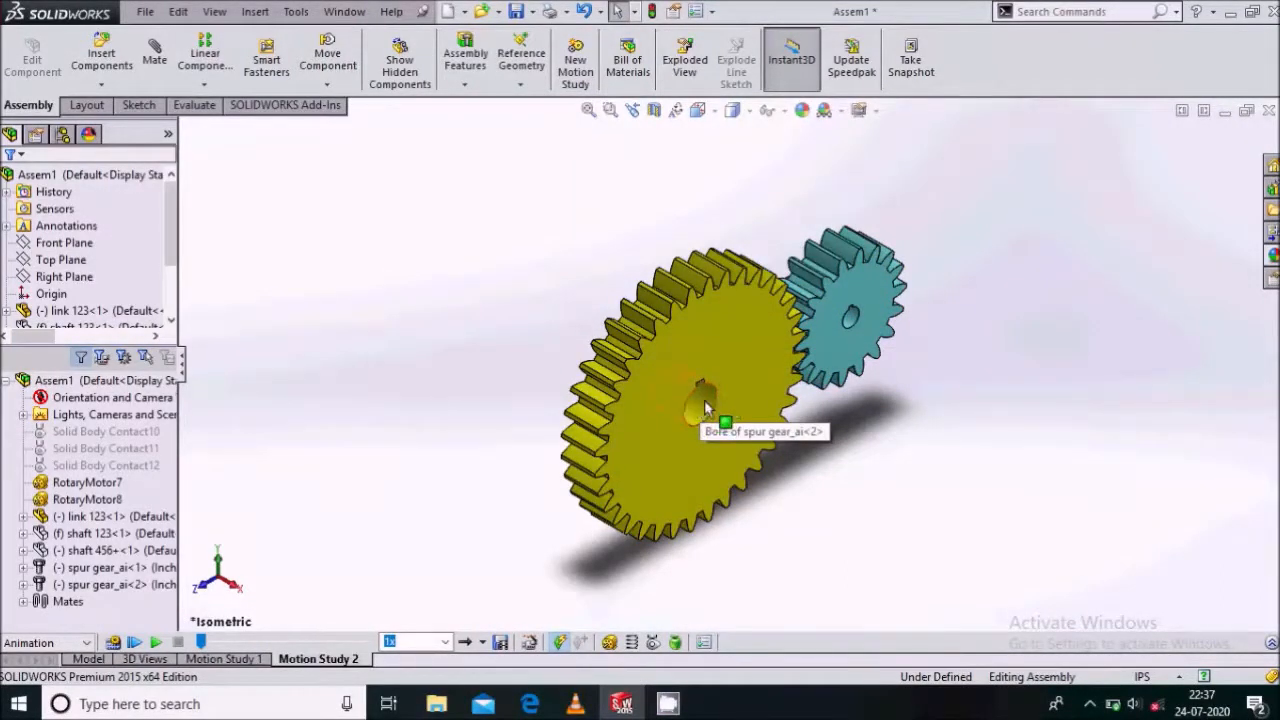
Extend Motion Study 2's duration to 20 seconds and calculate the study, dismissing the low-battery notice
left_click(1270, 643)
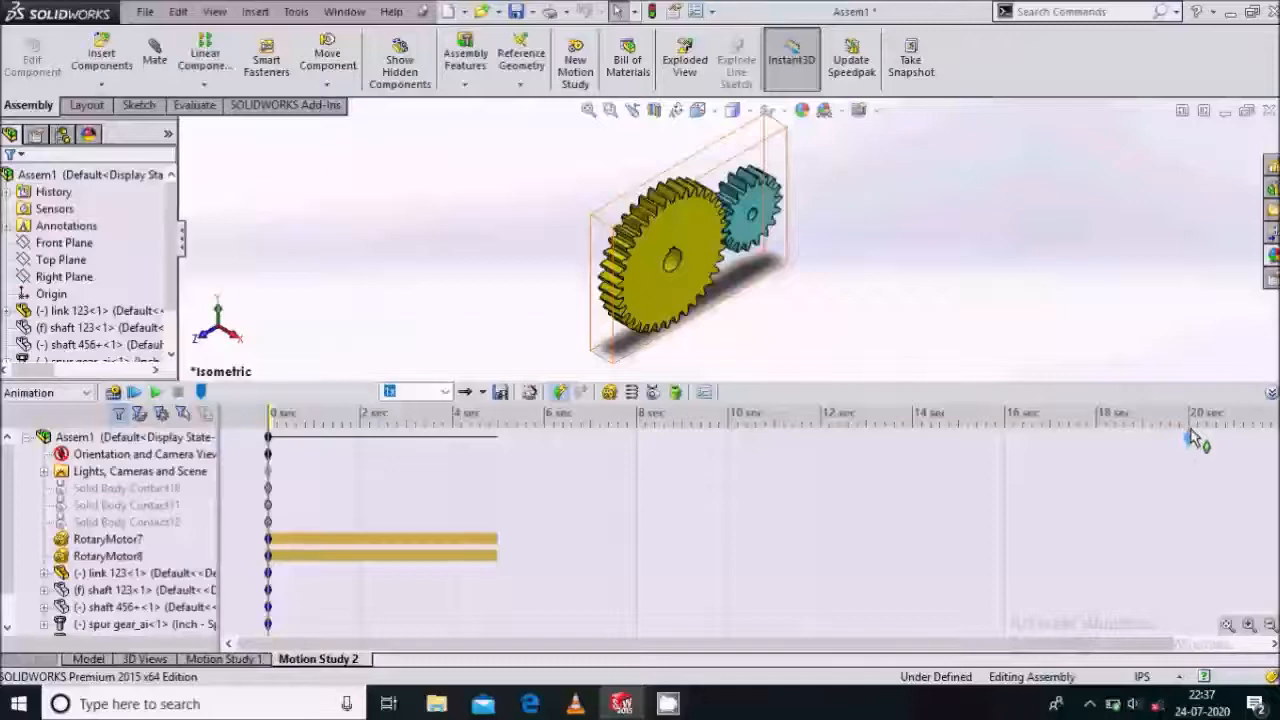
left_click(1271, 392)
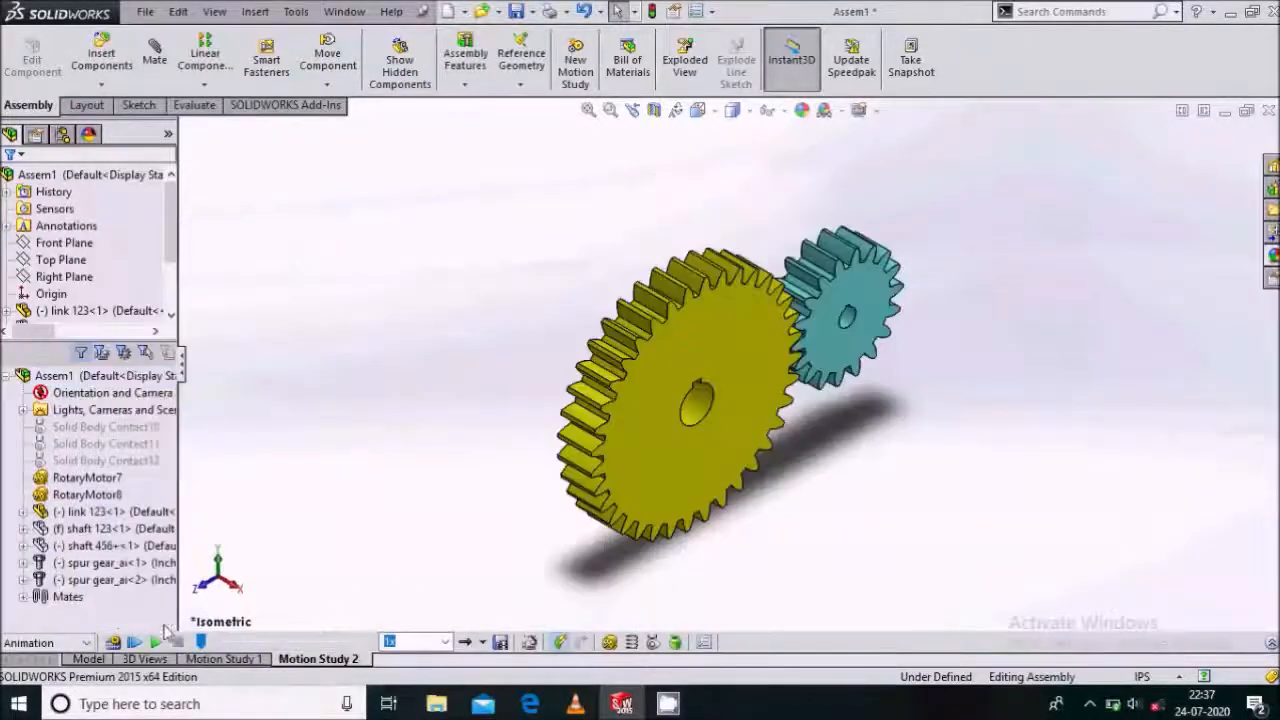
left_click(114, 643)
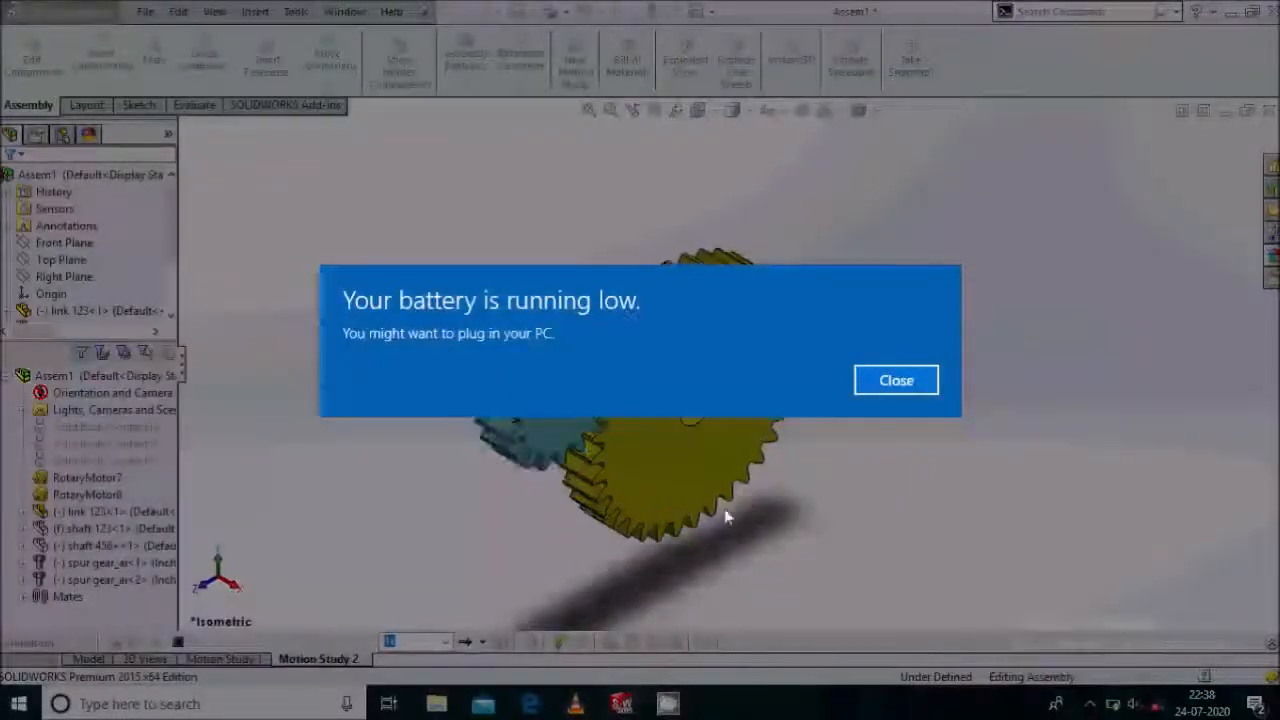
left_click(921, 388)
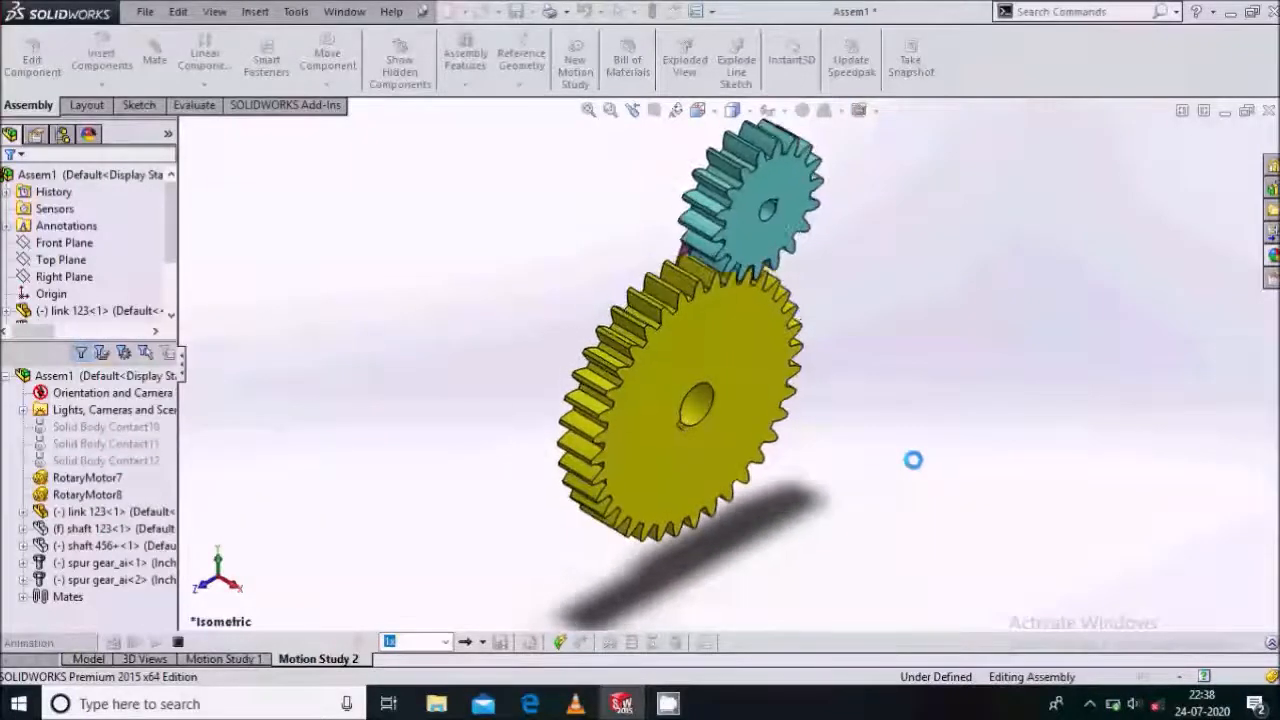
Rewind Motion Study 2 to time 0 and play the calculated animation from the start, viewing the gears up close
left_click_drag(367, 645, 195, 645)
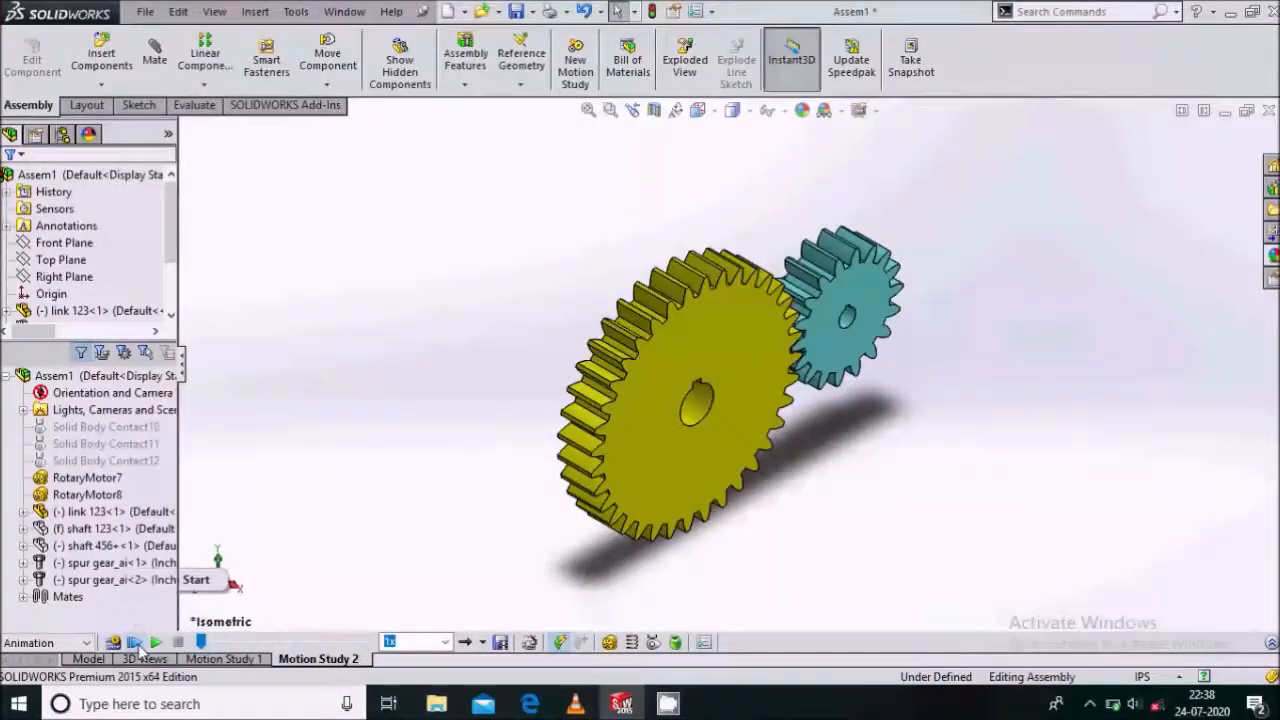
left_click(135, 643)
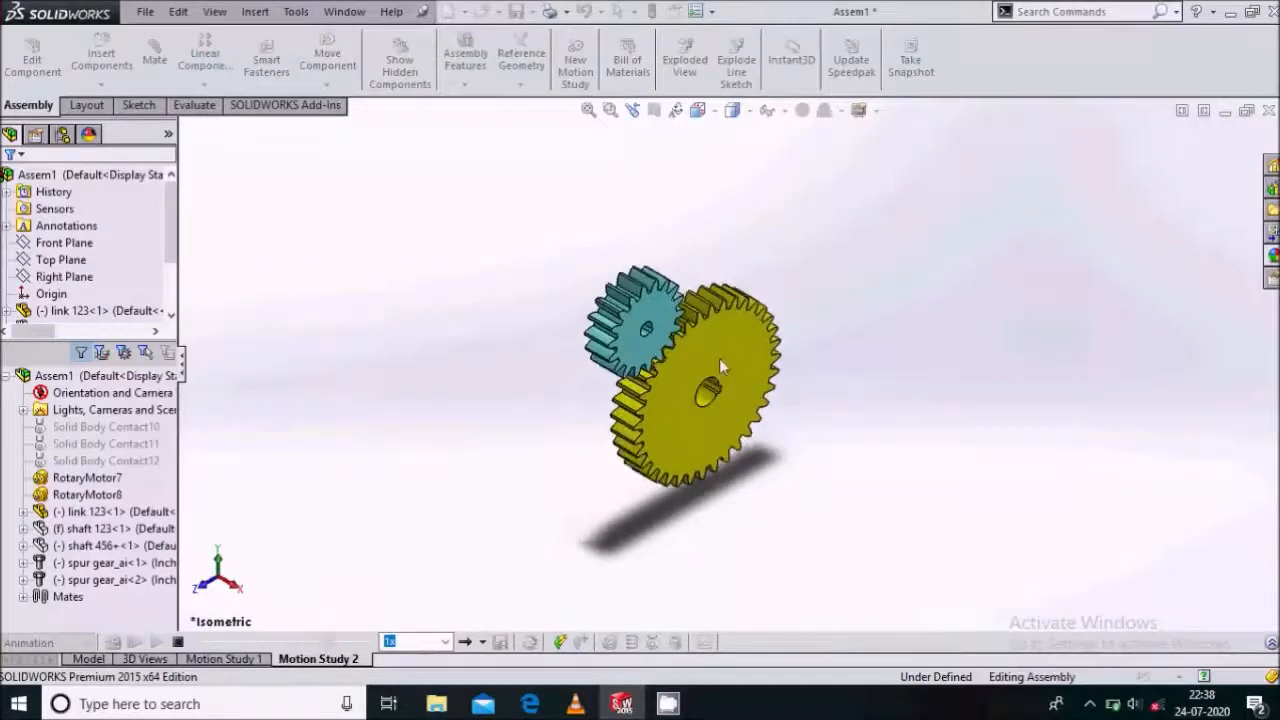
scroll(719, 355, "down", 3)
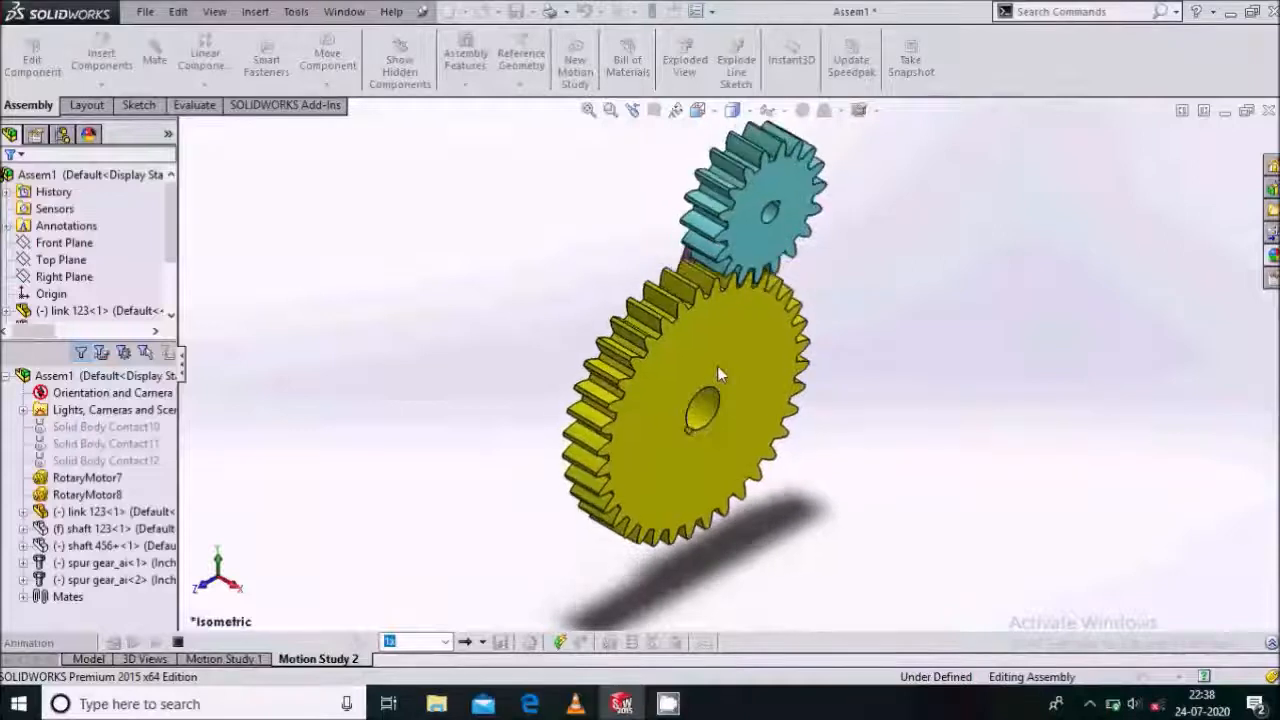
left_click(1090, 705)
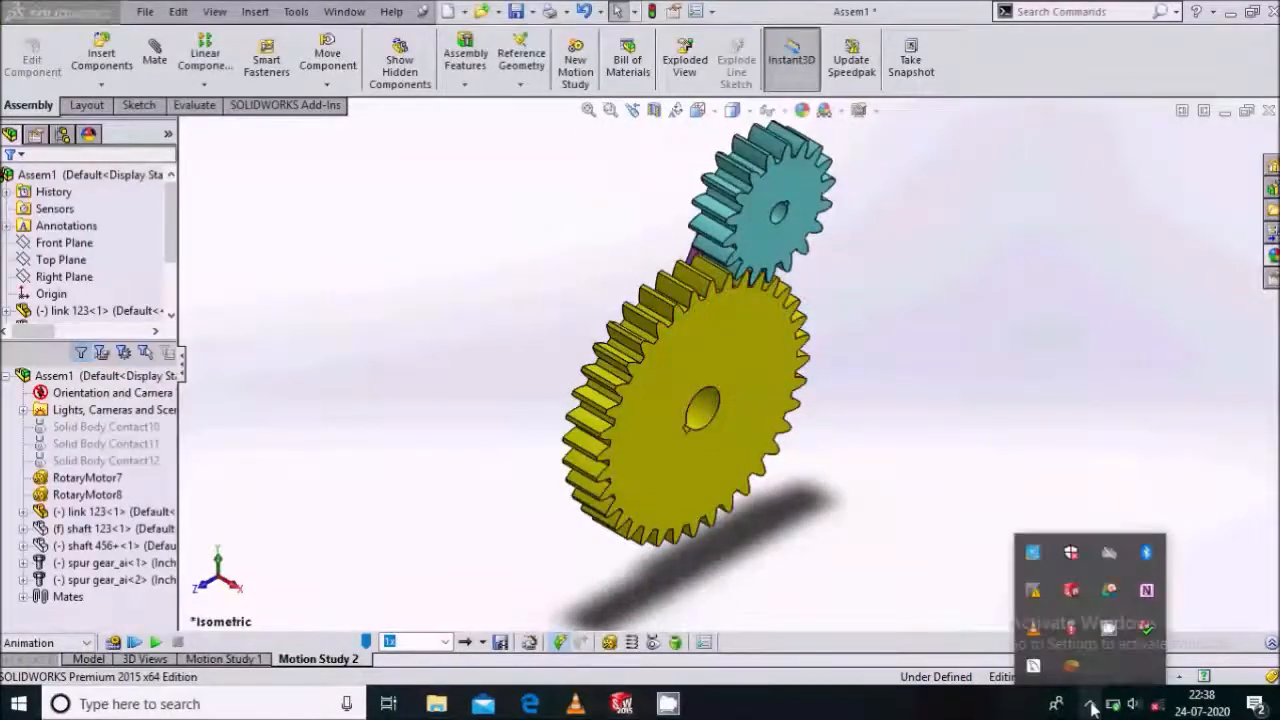